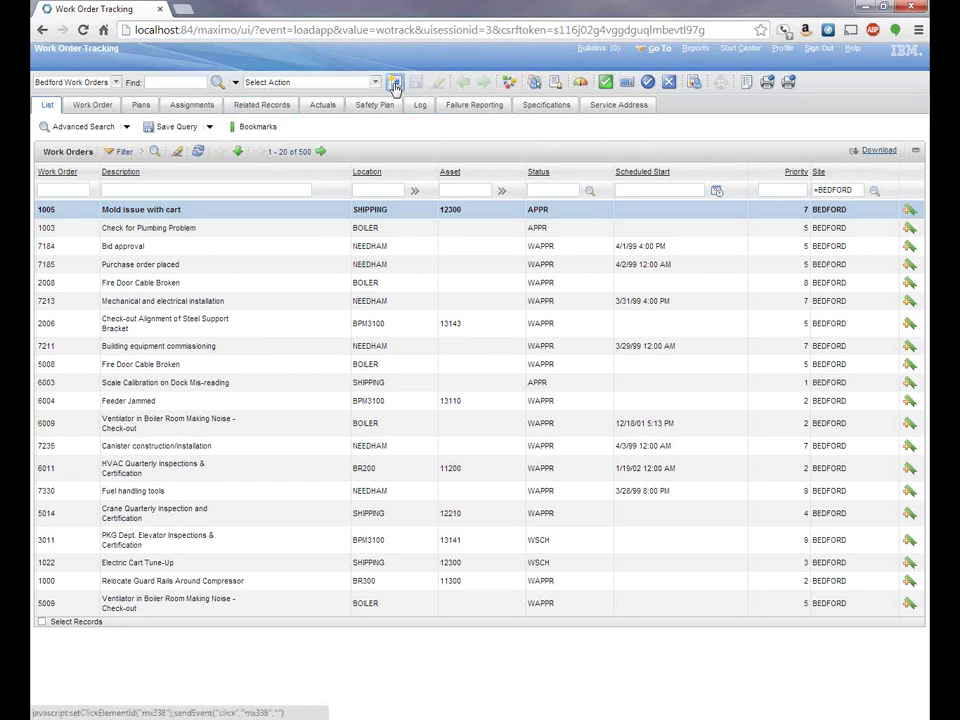
- Create a new work order record and enter "description" as its description
click(395, 84)
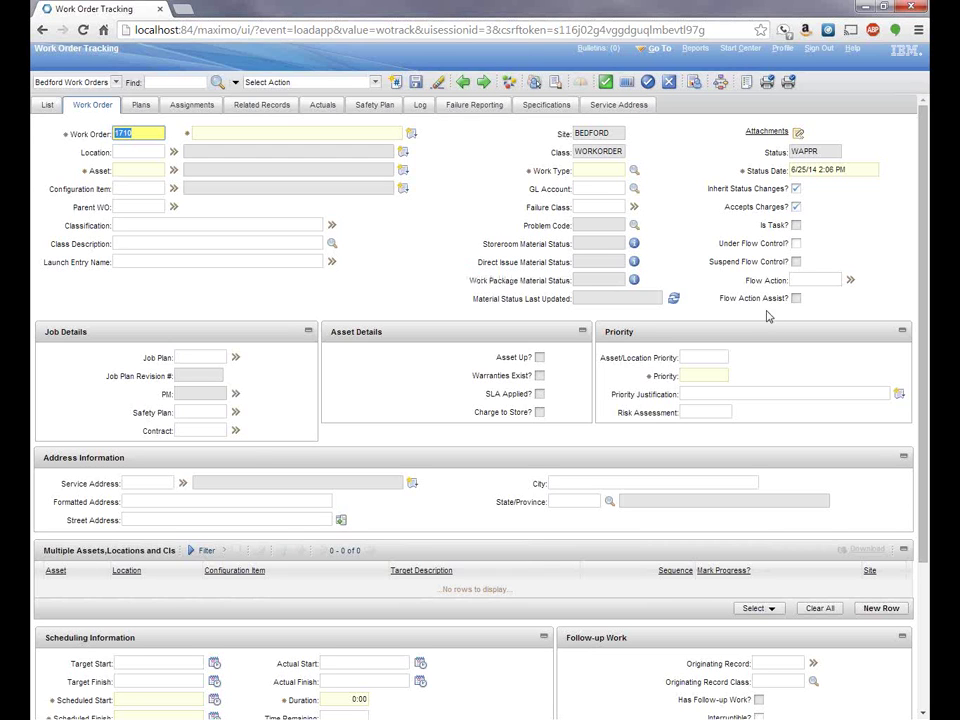
scroll(500, 390, down, 2)
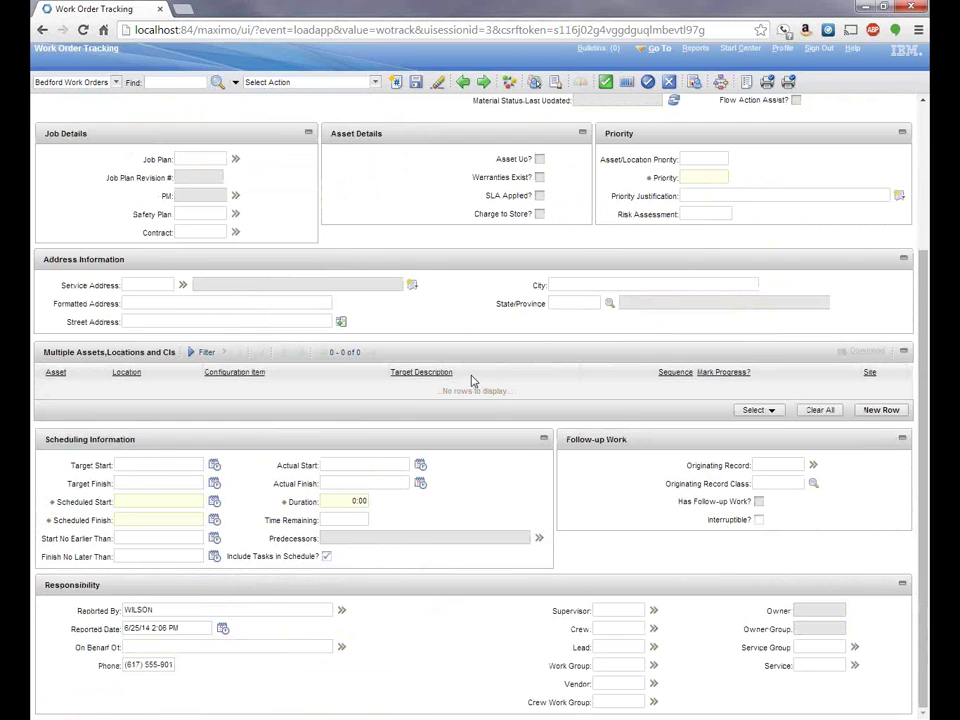
scroll(474, 379, up, 2)
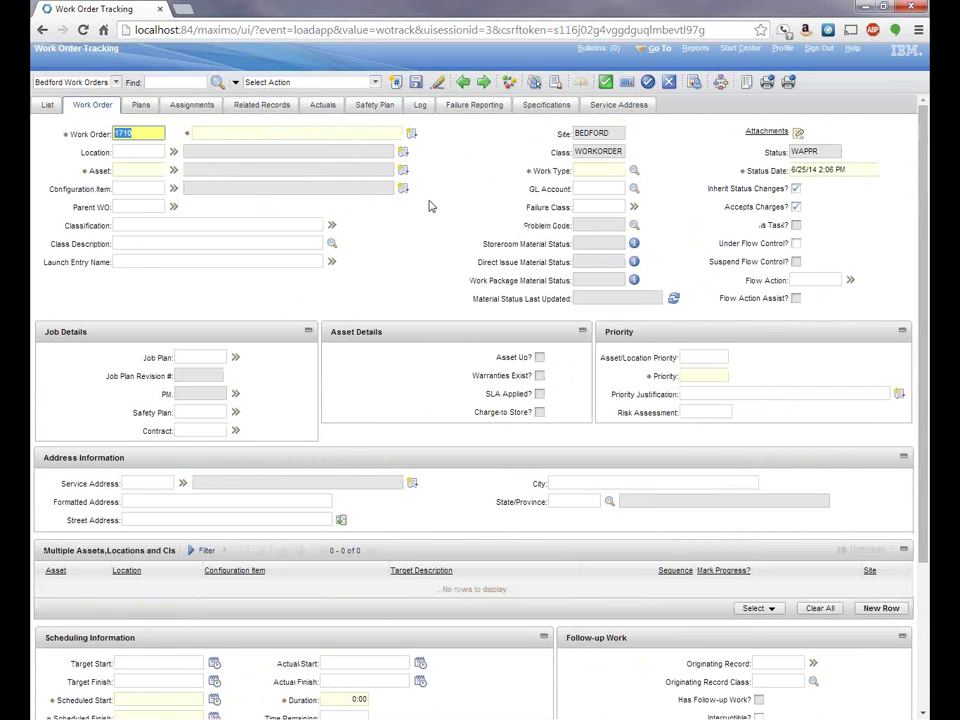
click(266, 133)
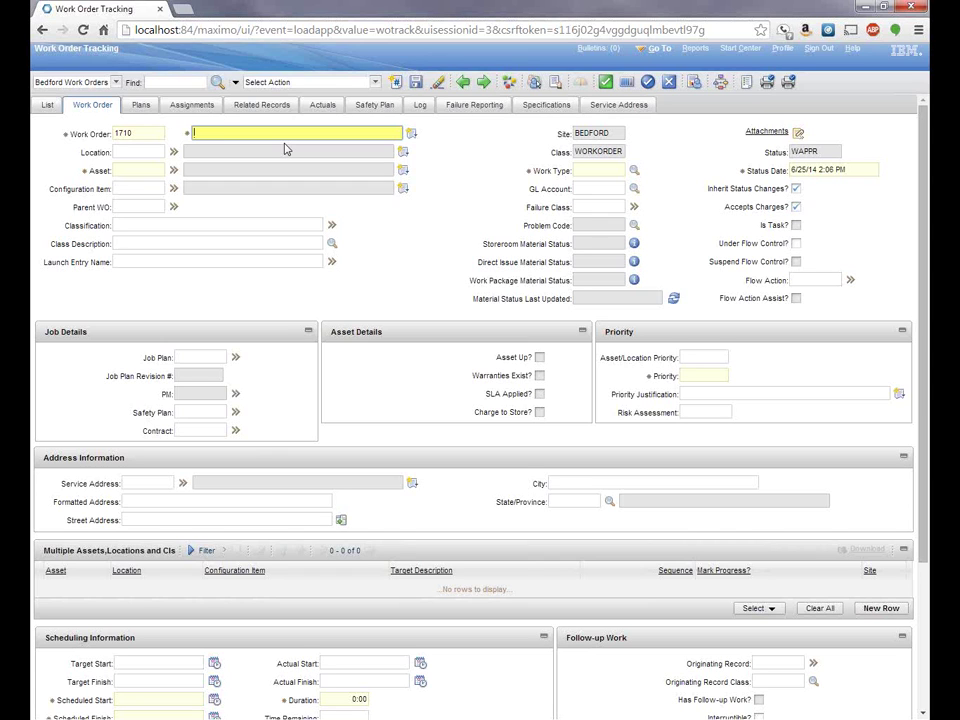
text(description)
key(Tab)
key(Tab)
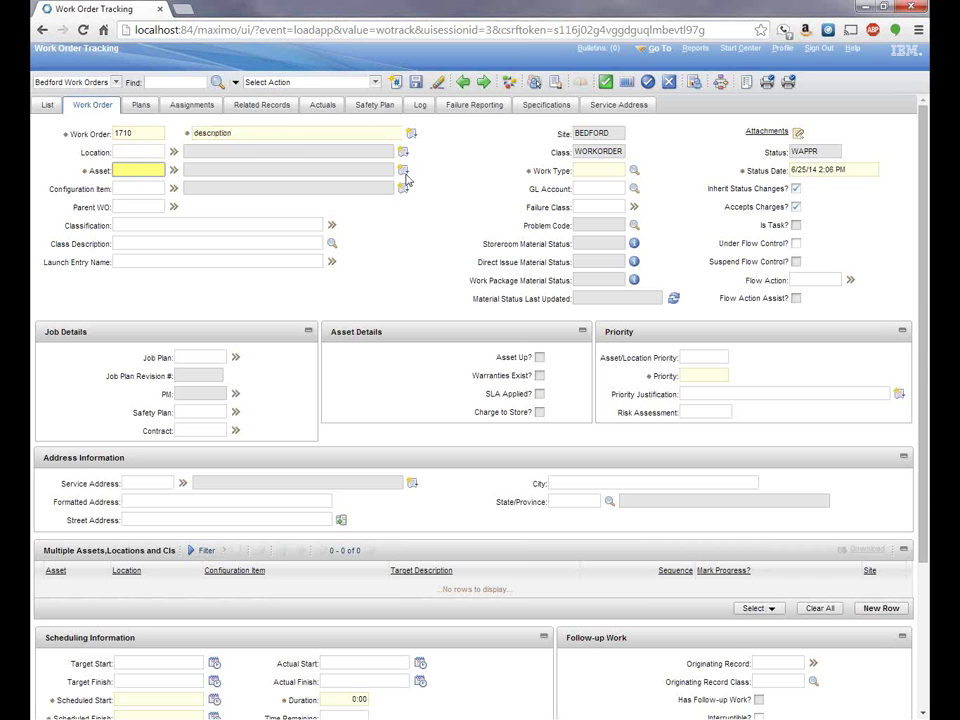
- Assign asset CAL100 to the work order and set its work type to CM
click(173, 171)
click(245, 181)
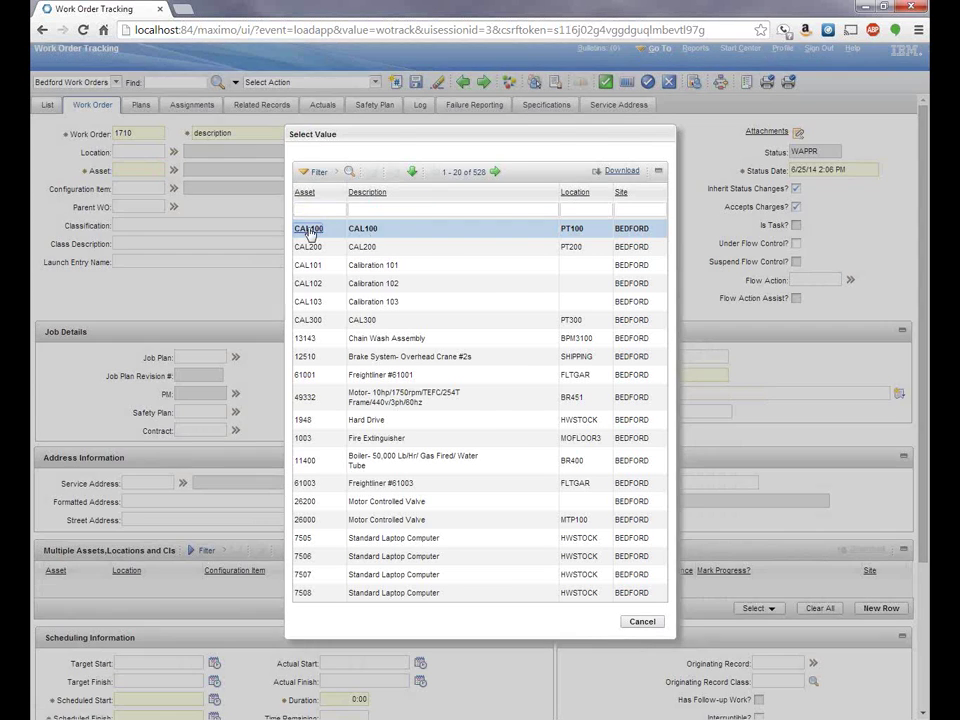
click(307, 224)
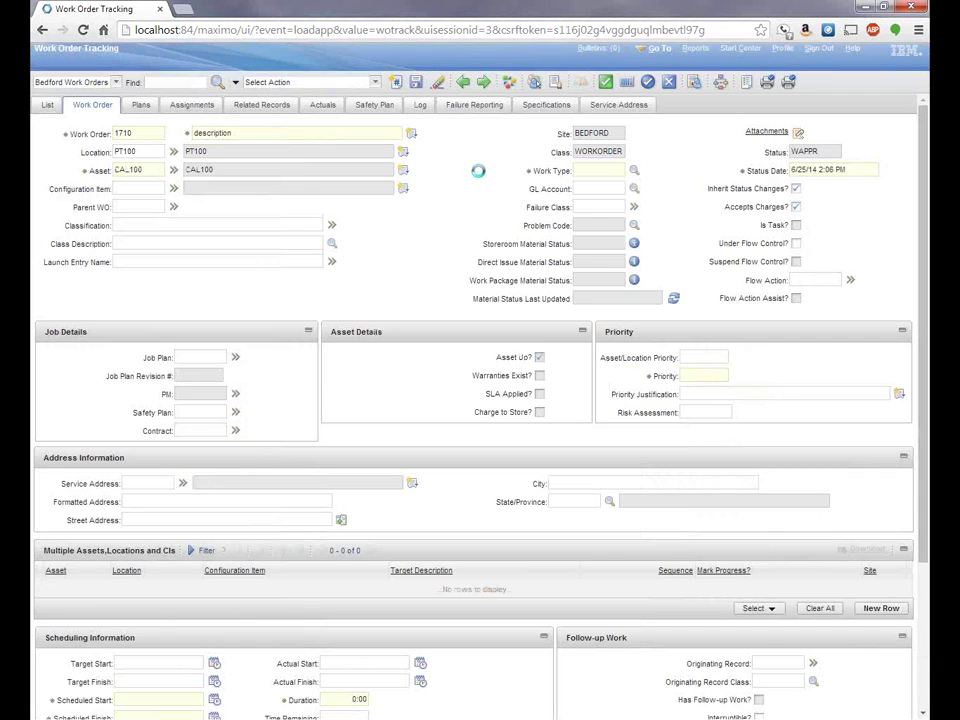
click(590, 172)
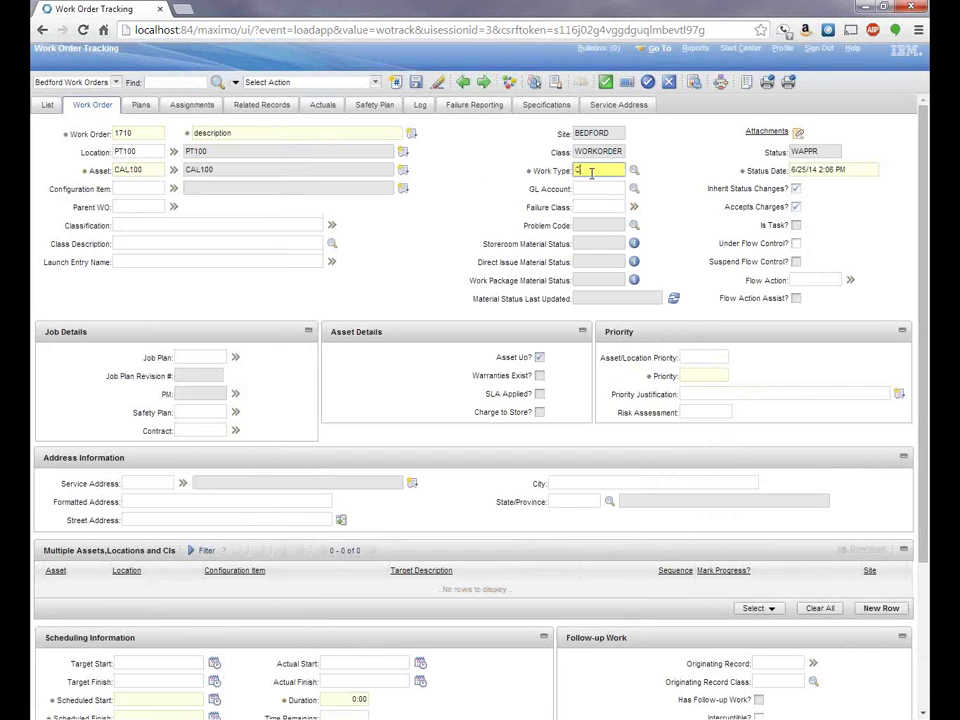
key(Tab)
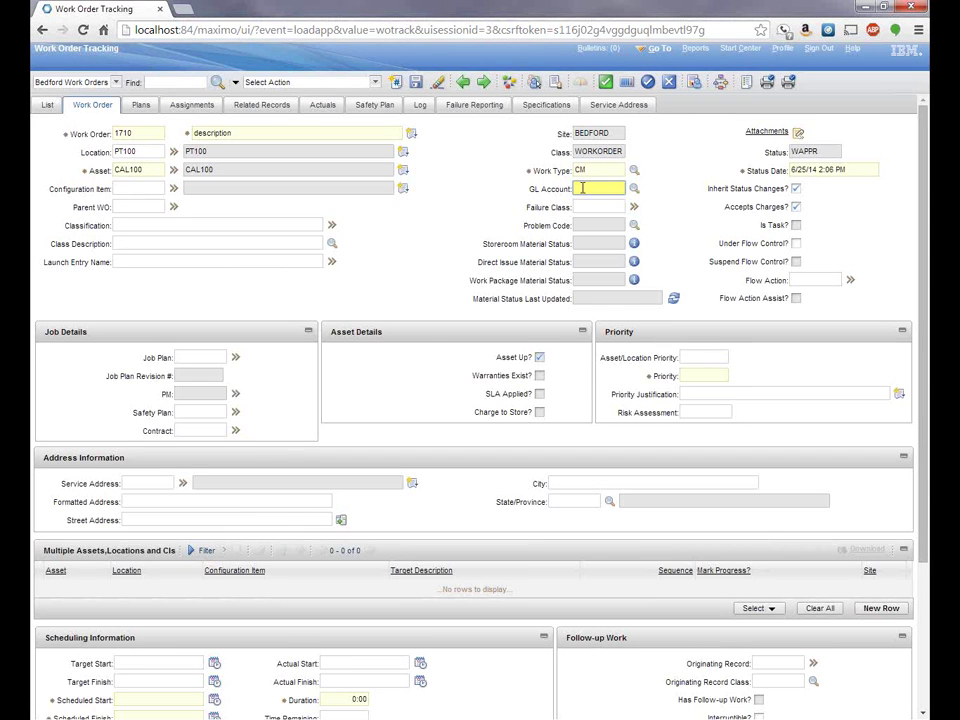
- Set the work order's priority to 3
click(704, 376)
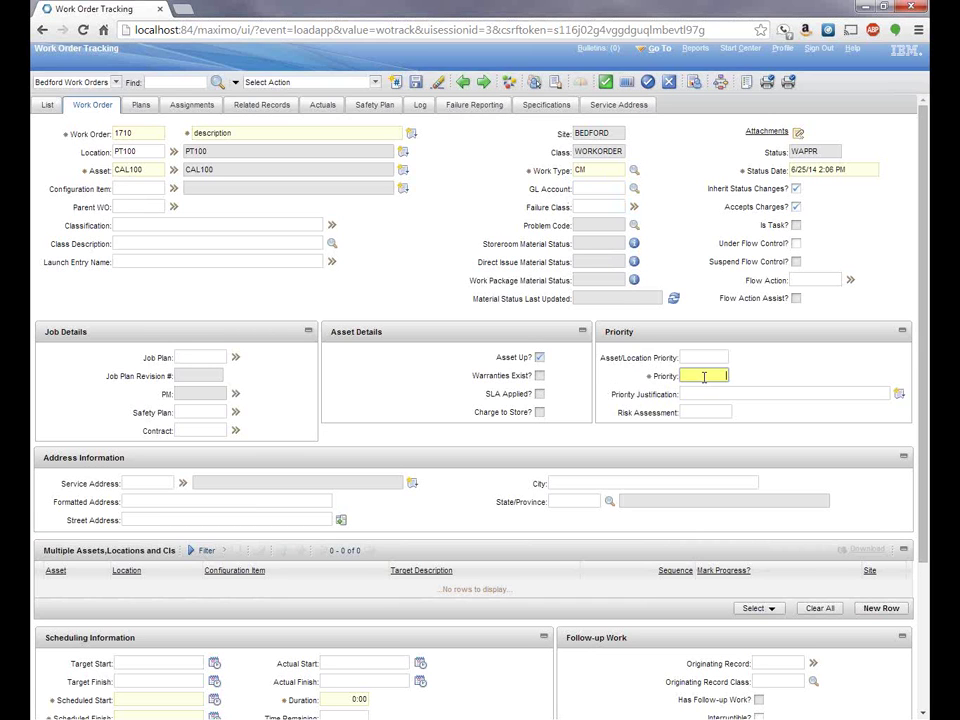
text(3)
key(Tab)
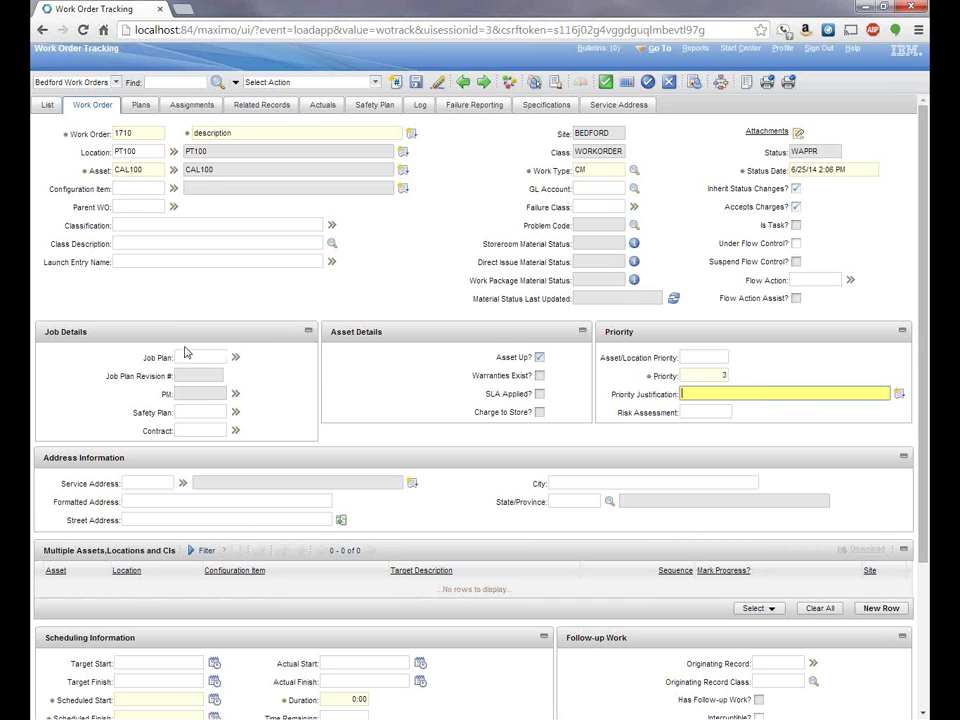
- Schedule the work order to start on 7/14/14 and finish on 7/21/14
scroll(236, 281, down, 1)
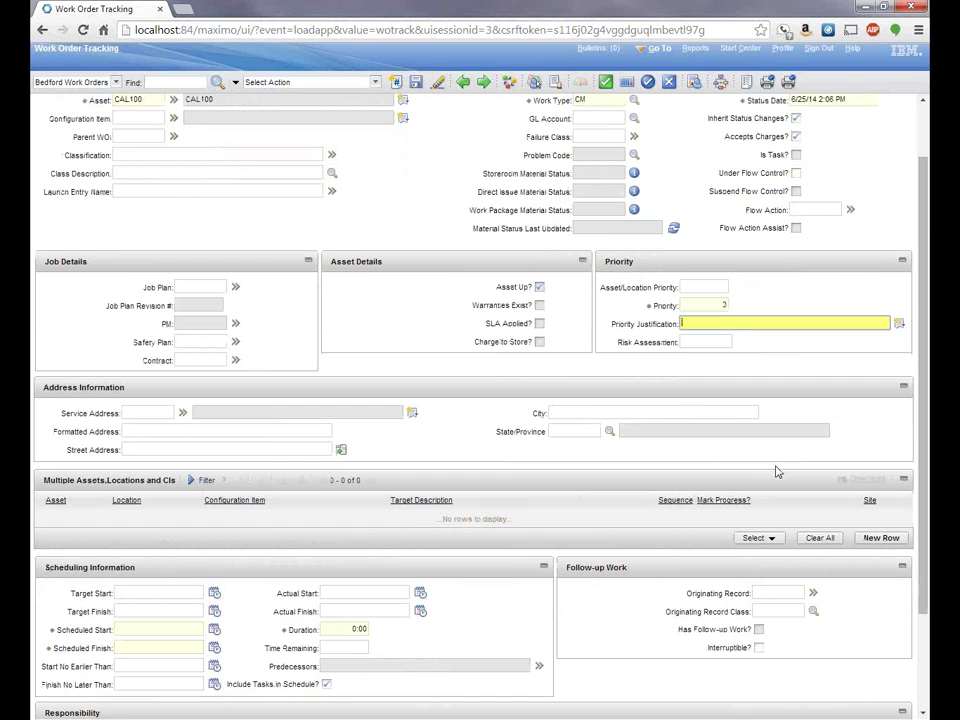
scroll(776, 466, down, 2)
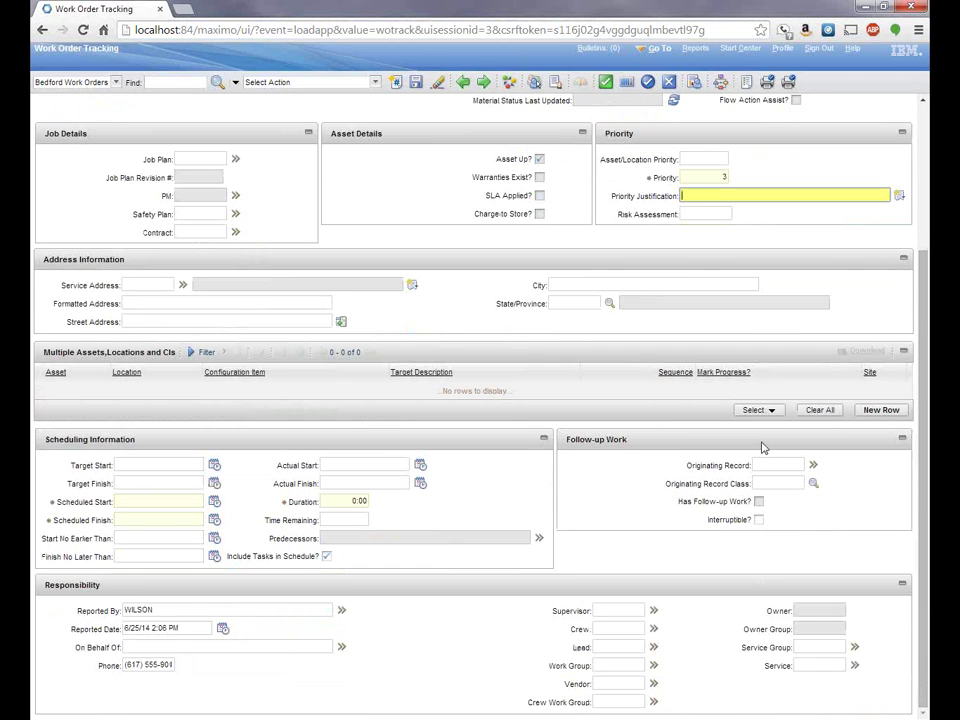
scroll(762, 447, up, 3)
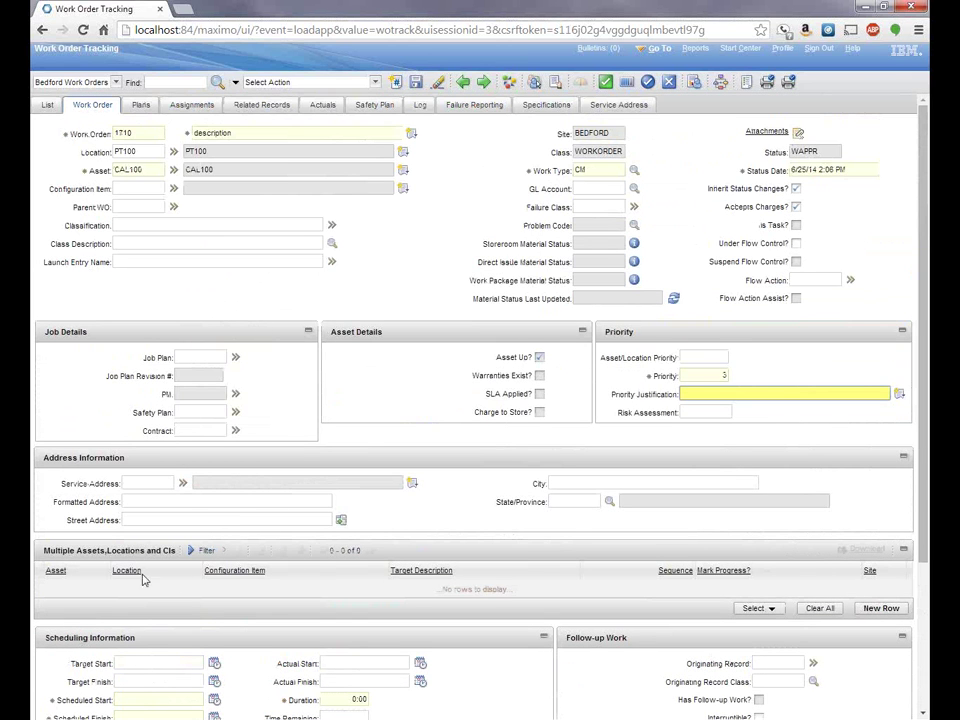
scroll(143, 578, down, 2)
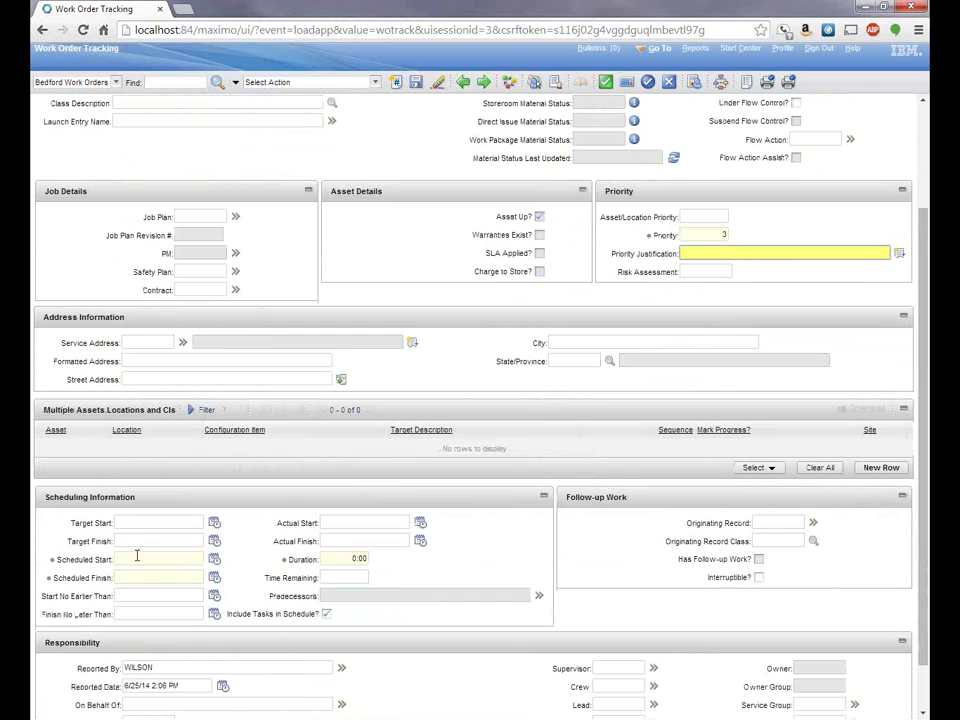
click(151, 558)
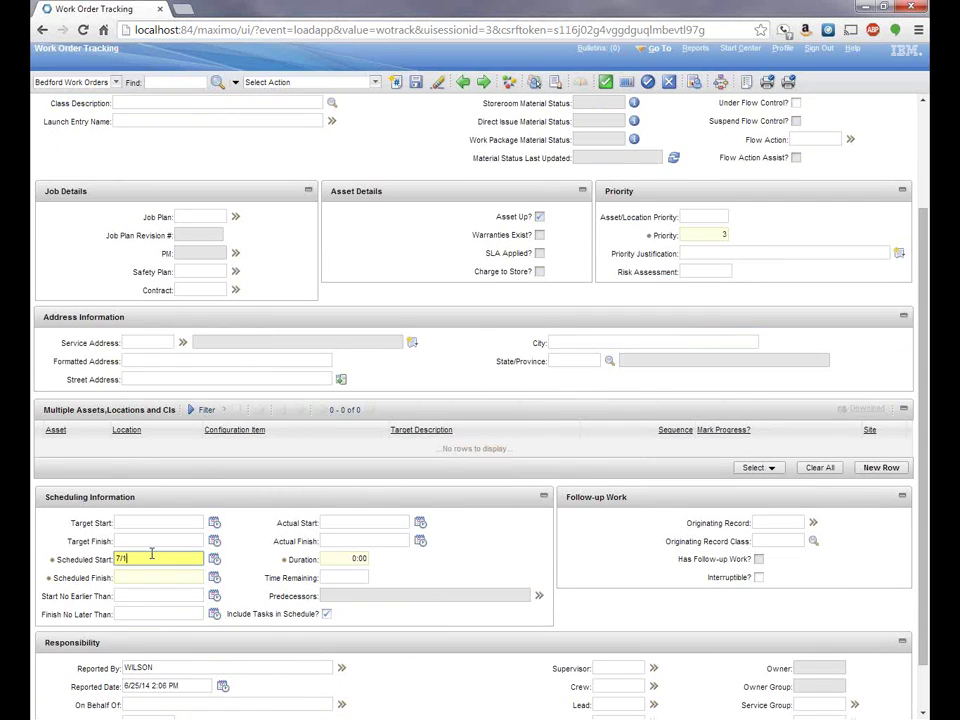
key(Tab)
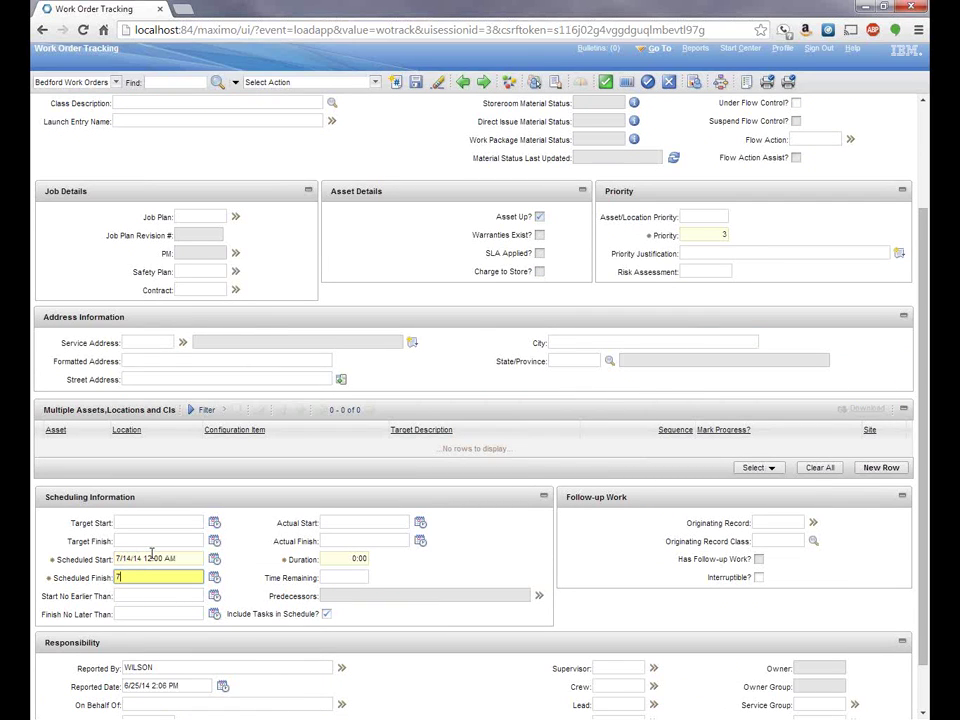
text(7/21)
key(Tab)
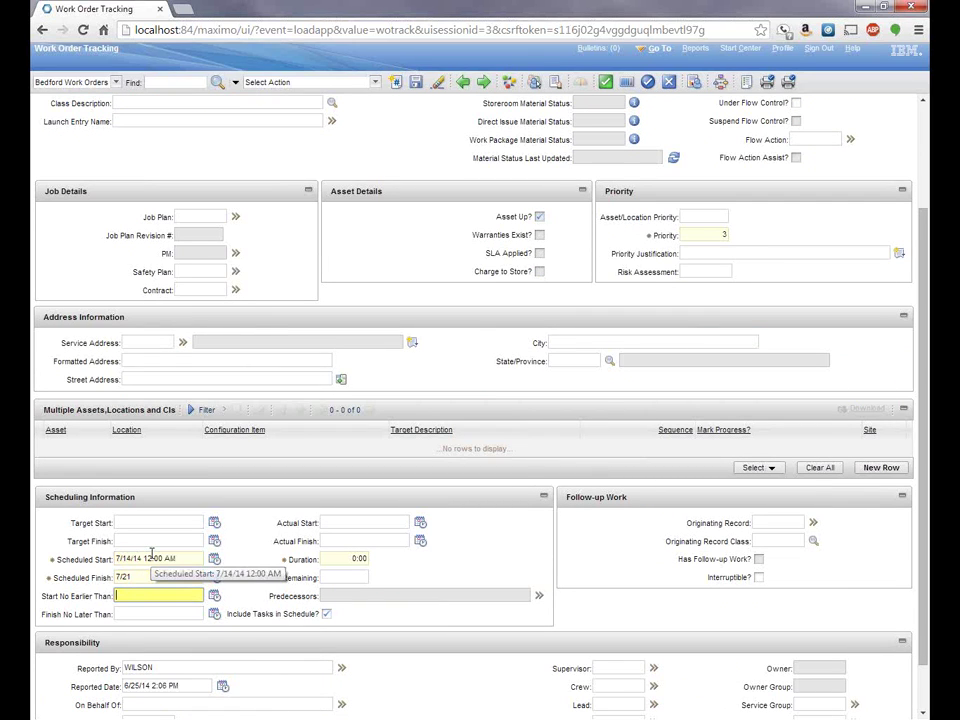
- Add a planned labor row with craft CARP and 1:00 regular hours, and save the work order
scroll(506, 491, up, 3)
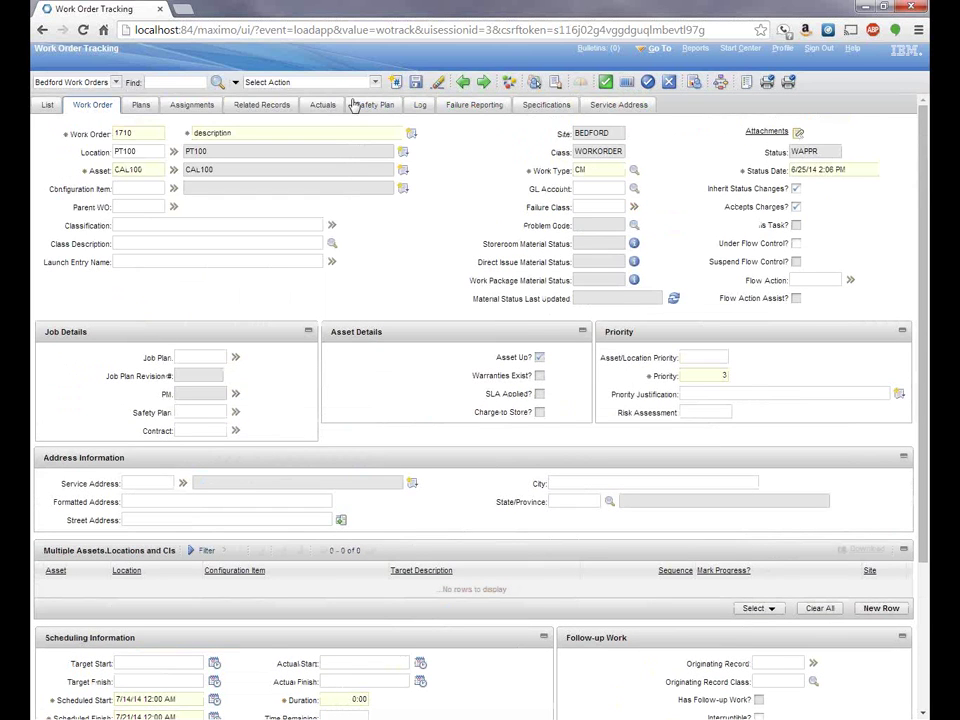
click(141, 106)
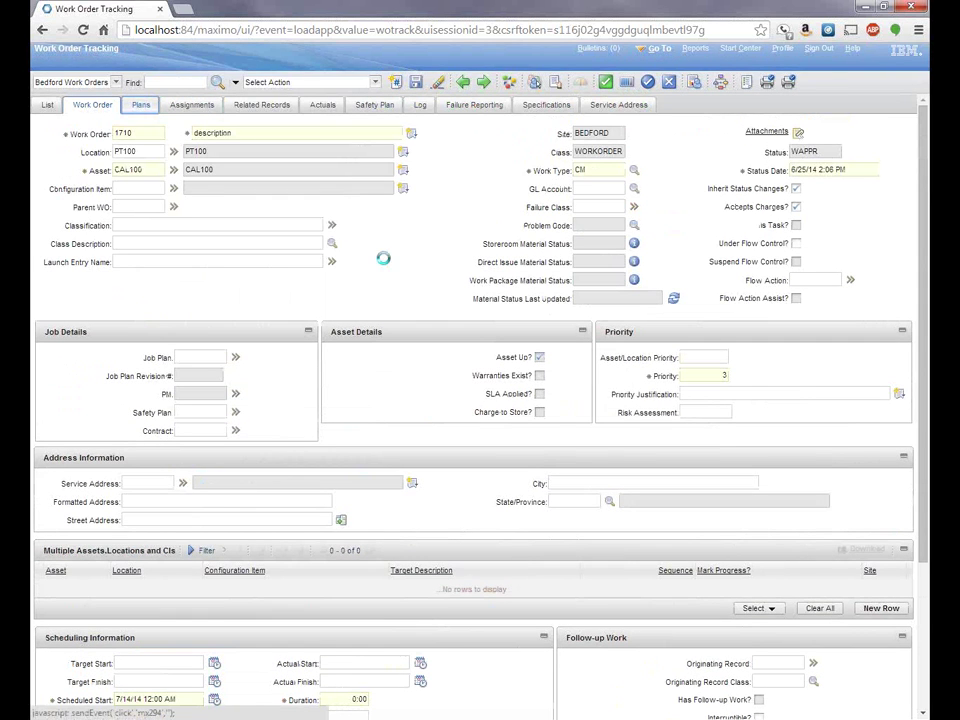
click(877, 443)
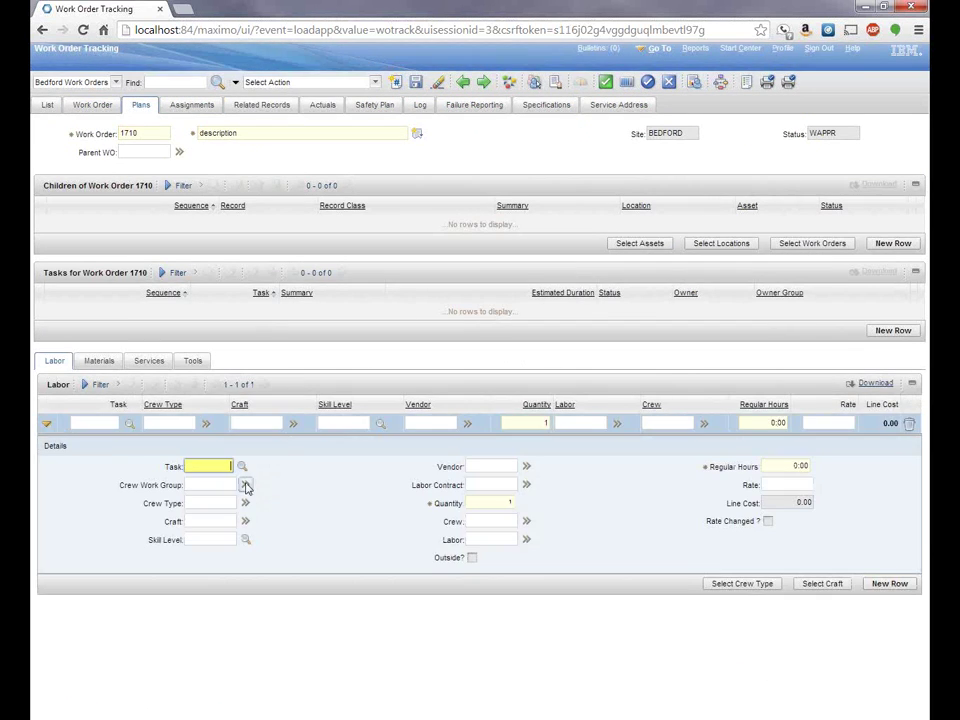
click(209, 521)
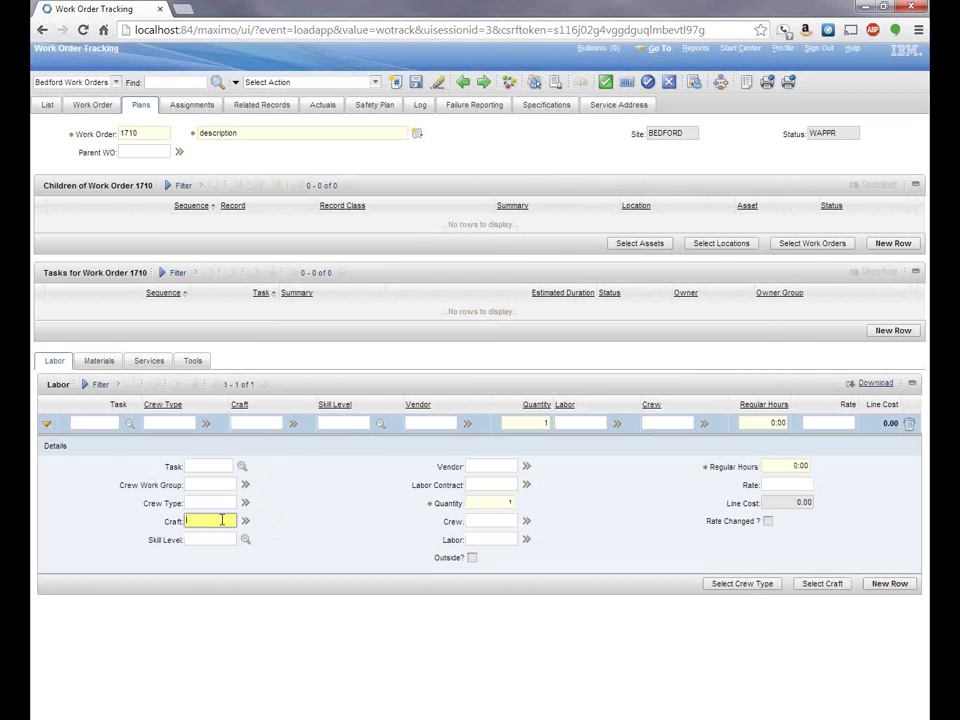
text(carp)
key(Tab)
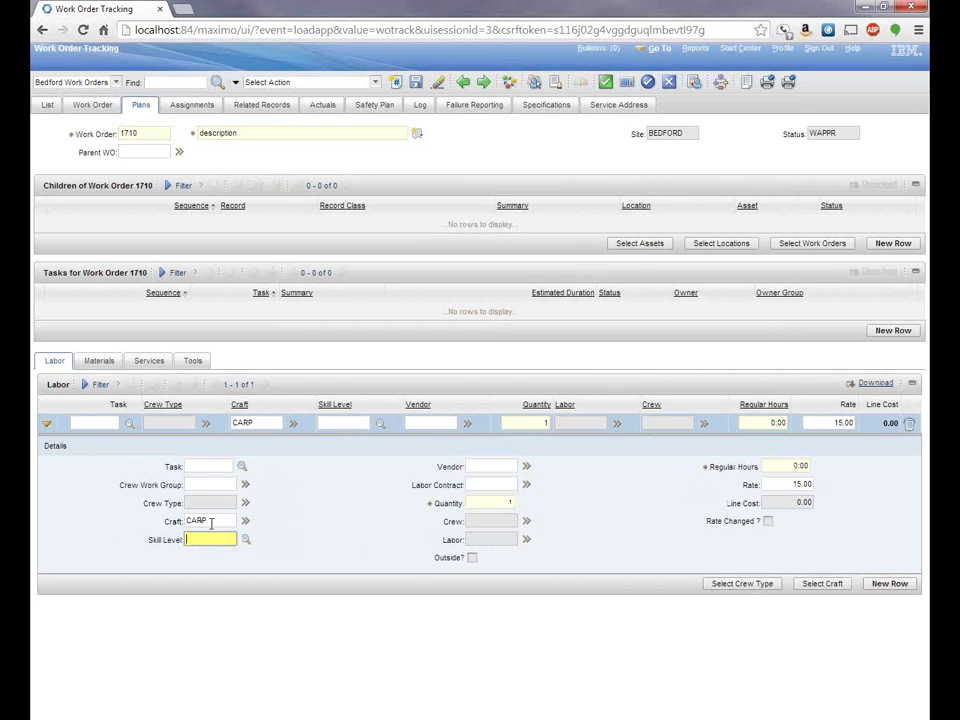
click(797, 467)
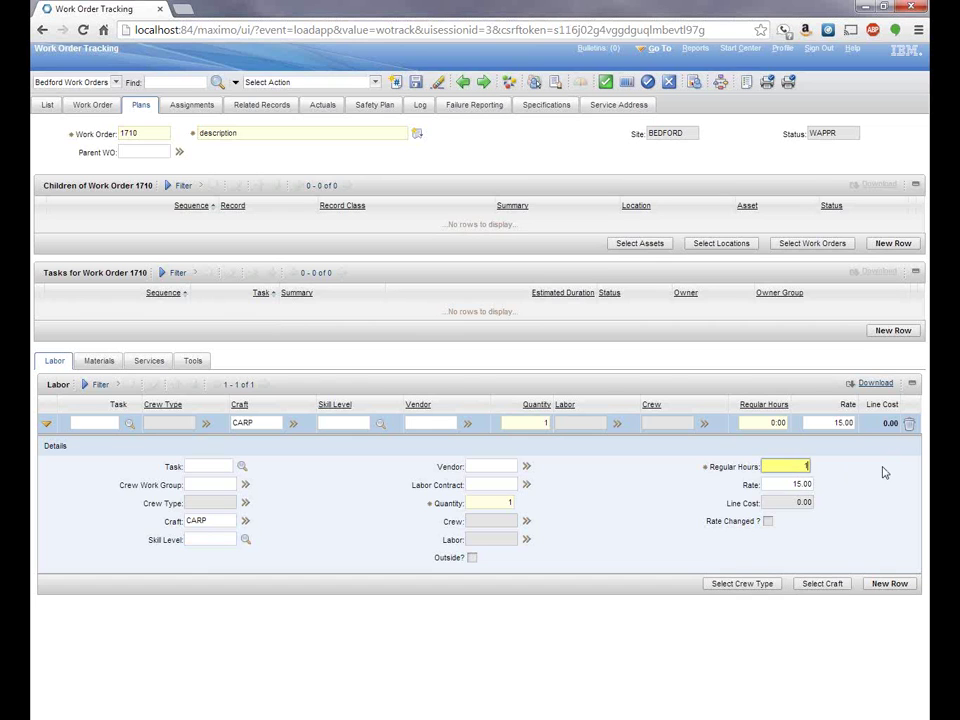
key(Tab)
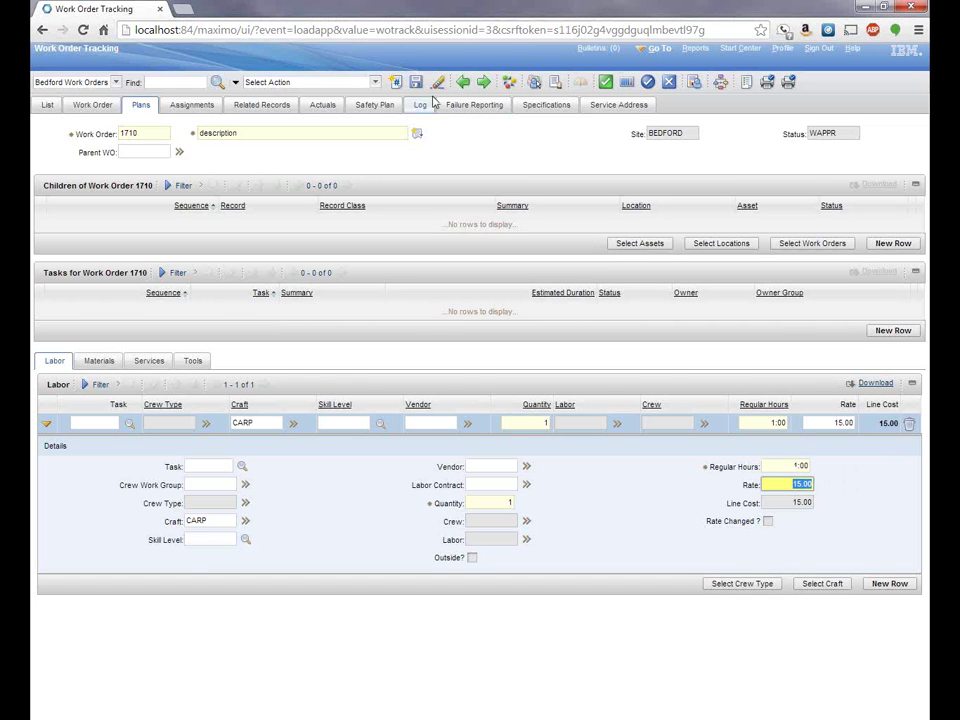
click(415, 81)
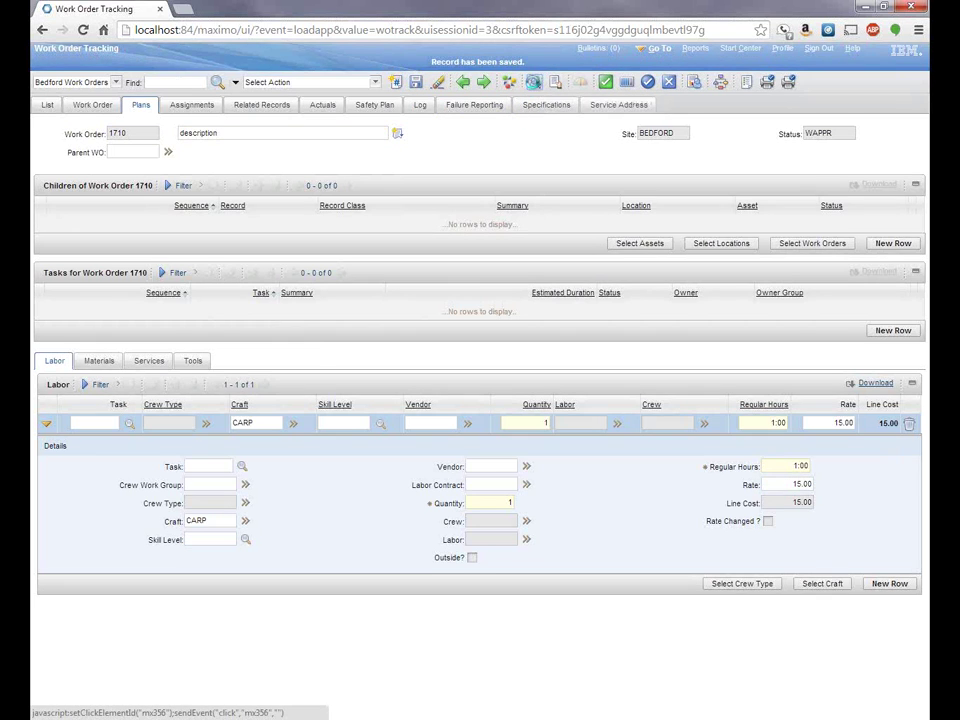
- Assign a person from the CAB person group as the work order's owner and save the record
click(533, 82)
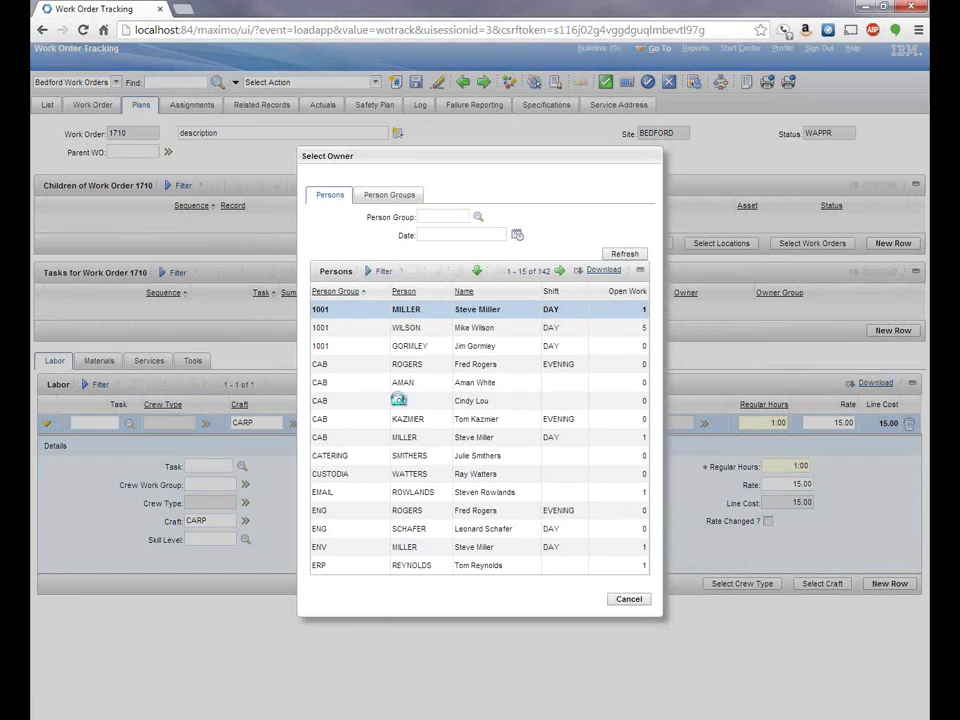
click(398, 400)
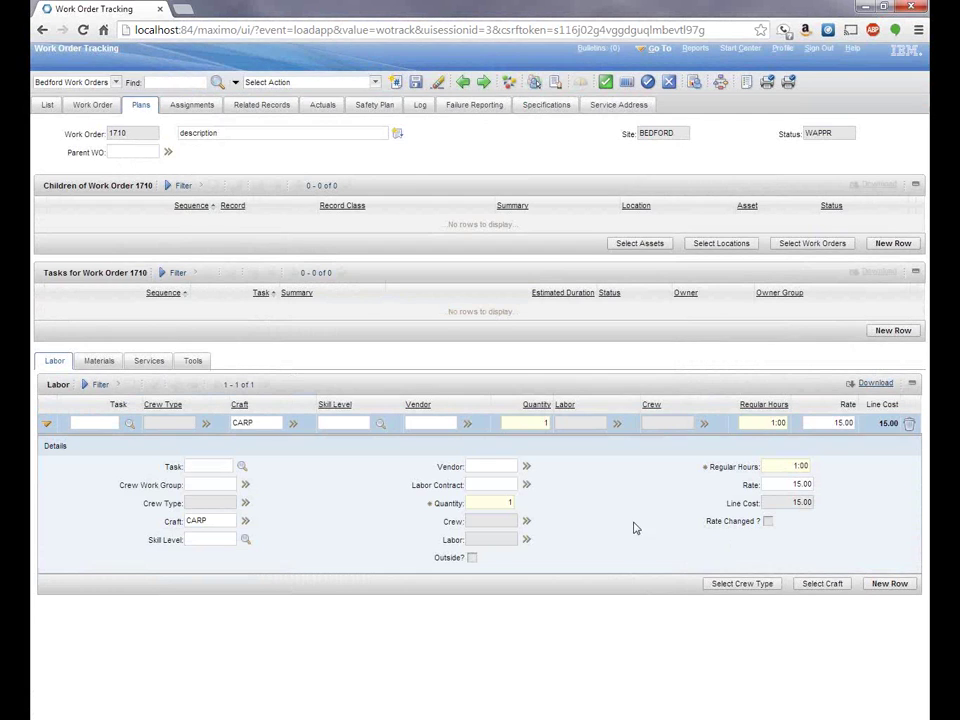
click(418, 83)
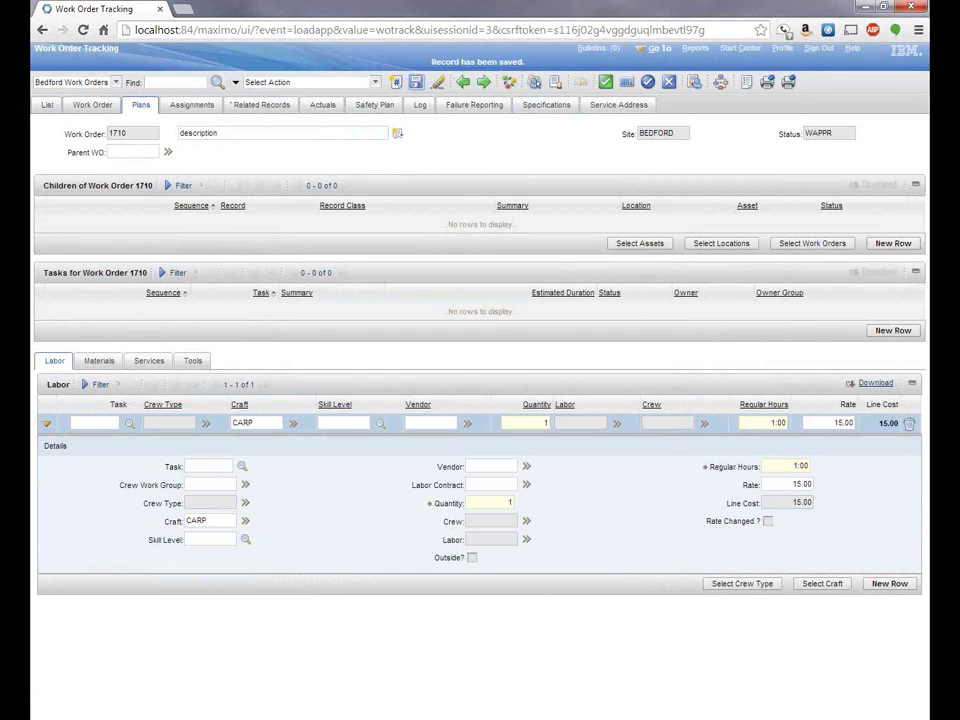
- Change the work order's status to Approved
click(94, 105)
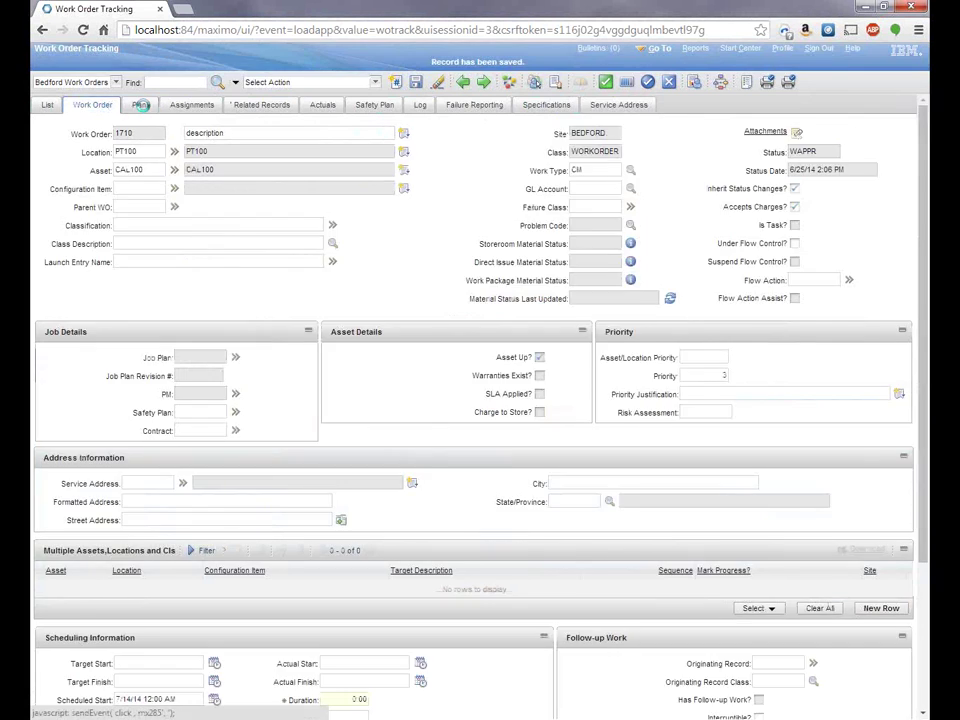
click(140, 105)
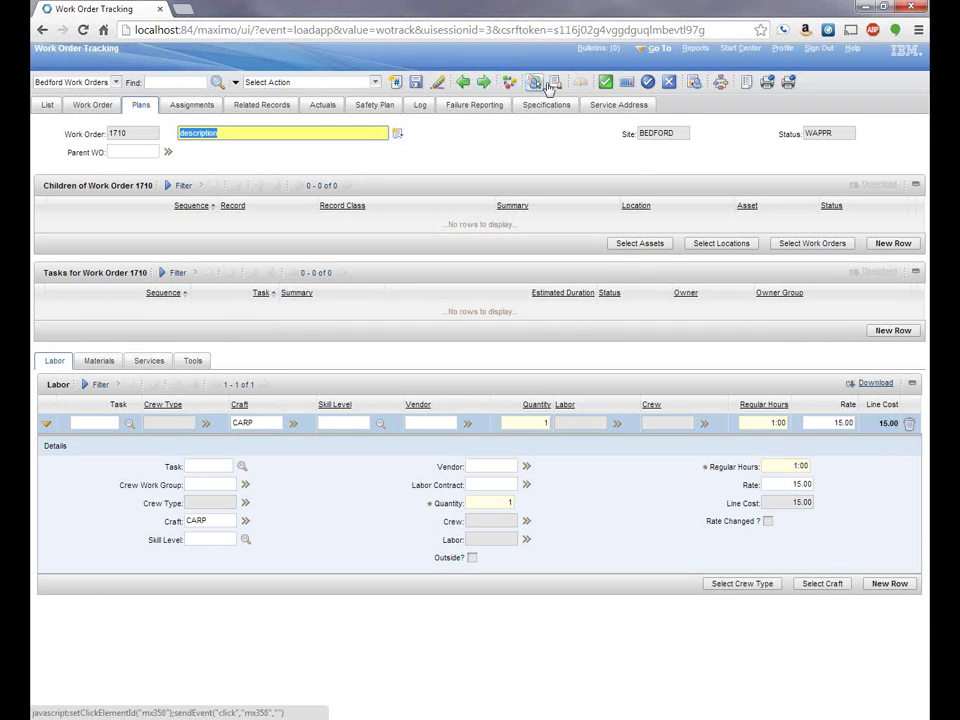
click(605, 82)
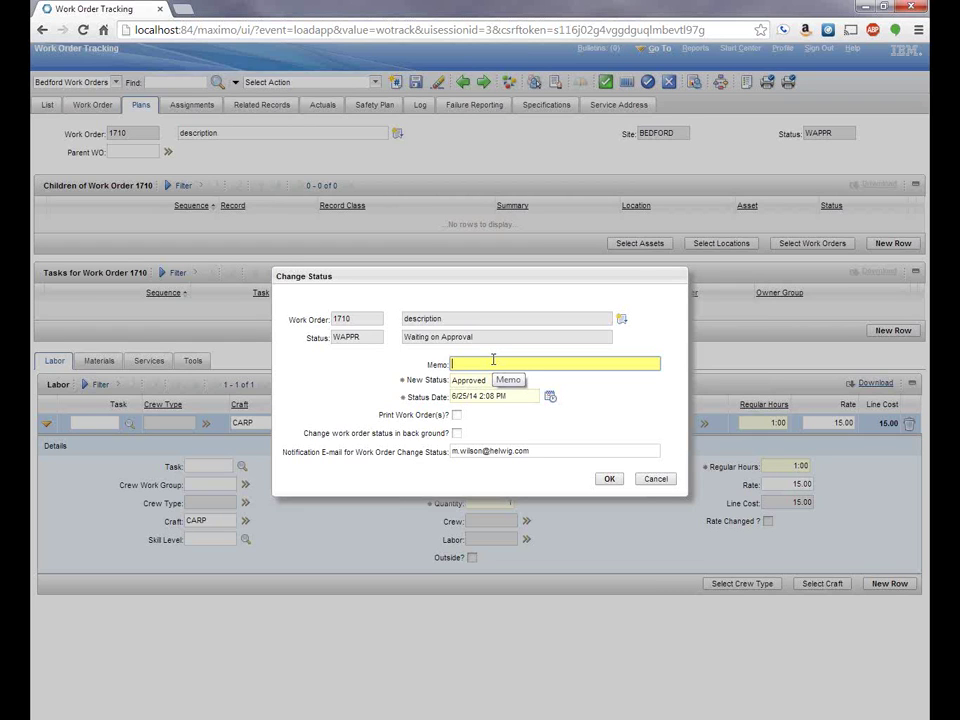
click(608, 480)
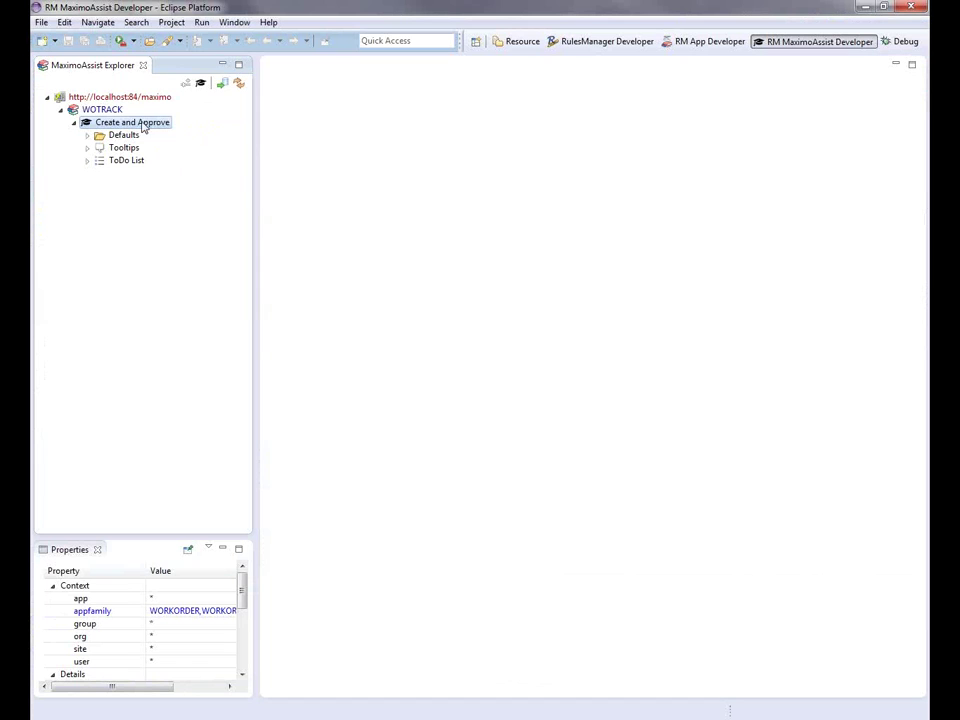
- Switch to the MaximoAssist Developer in Eclipse and commit the Create and Approve page guide under WOTRACK
right_click(141, 123)
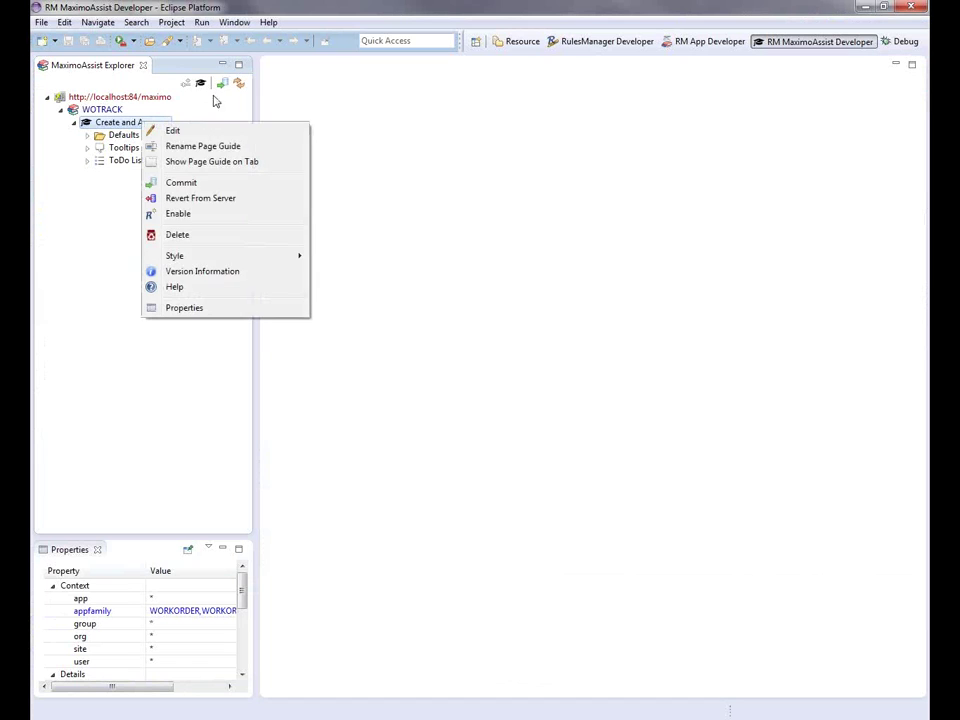
click(183, 183)
click(127, 122)
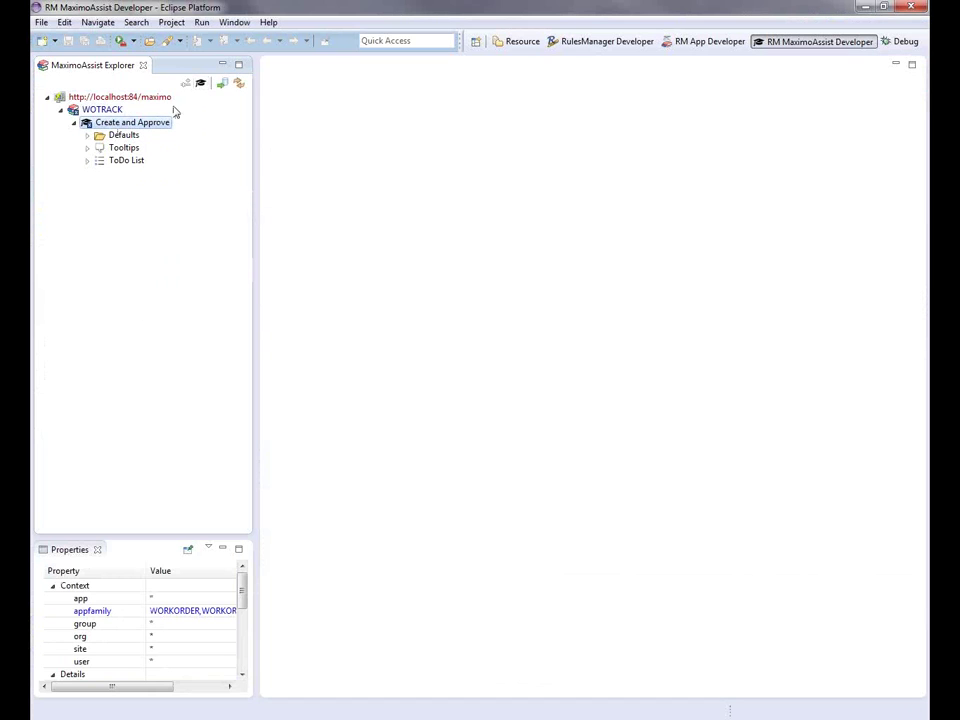
- Switch to Maximo in the browser and reopen Work Order Tracking to load the committed Create and Approve guide
click(240, 88)
click(242, 88)
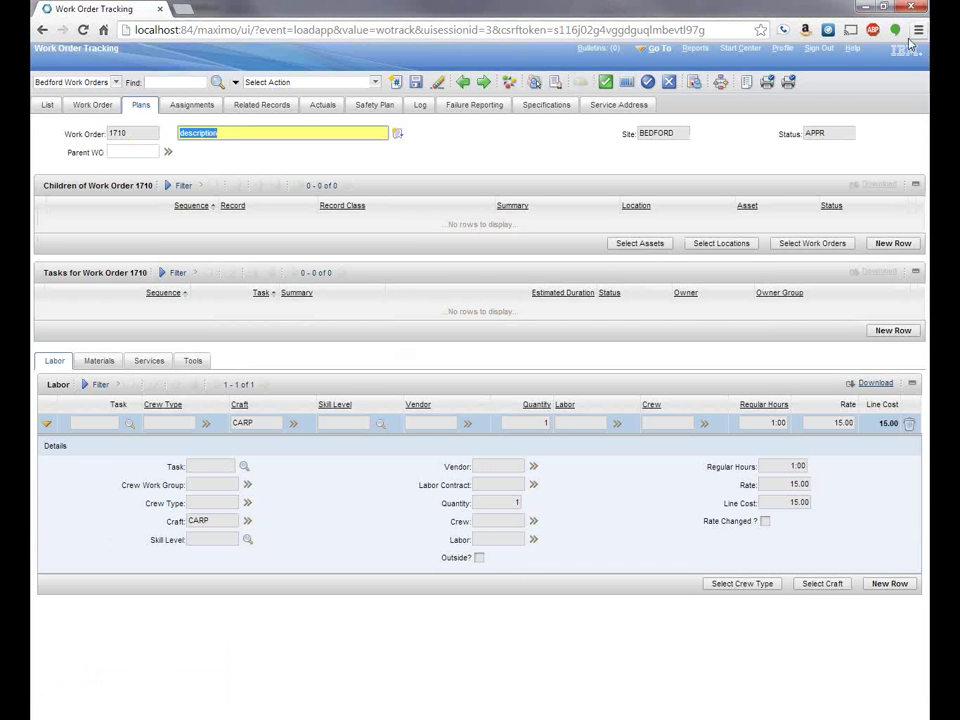
click(655, 48)
mouse_move(680, 341)
click(797, 337)
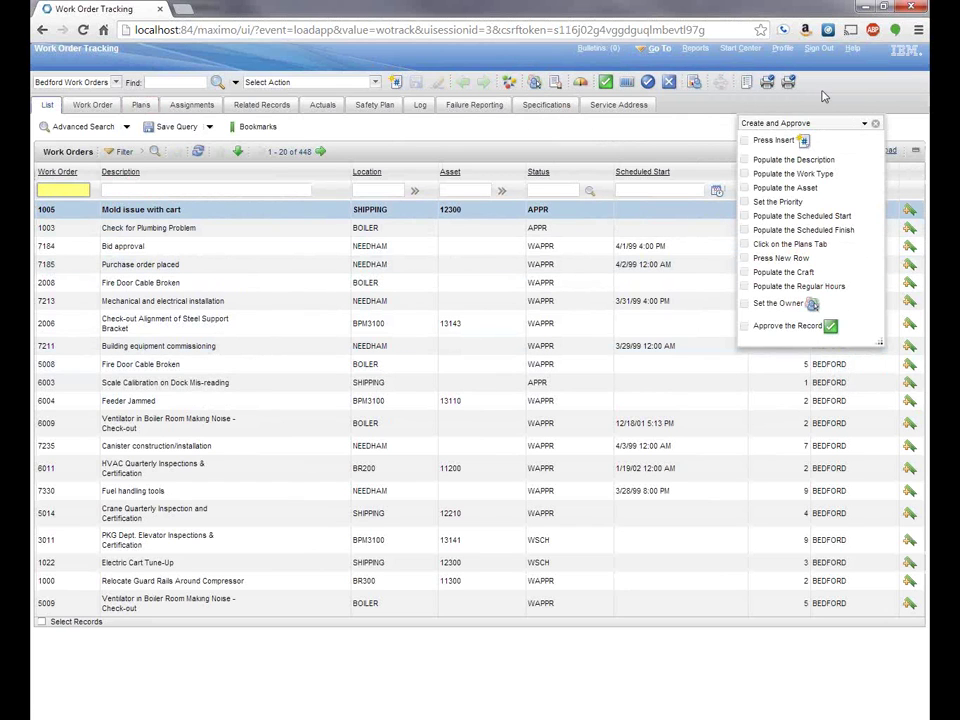
- Switch to Eclipse and examine the Defaults and ToDo List of the Create and Approve guide
mouse_move(760, 325)
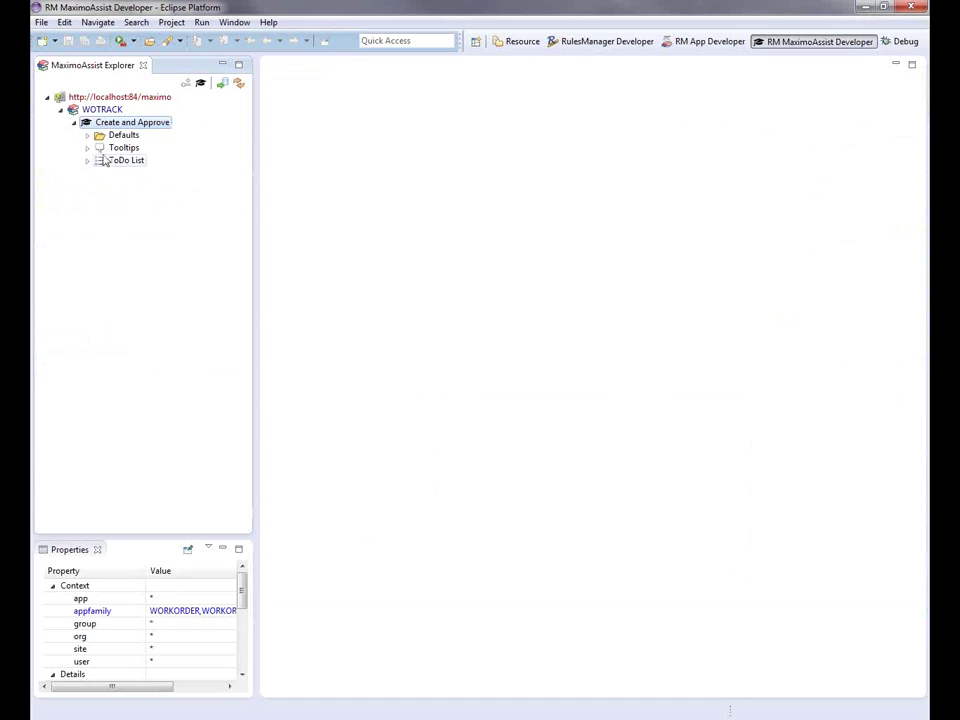
click(87, 134)
click(101, 161)
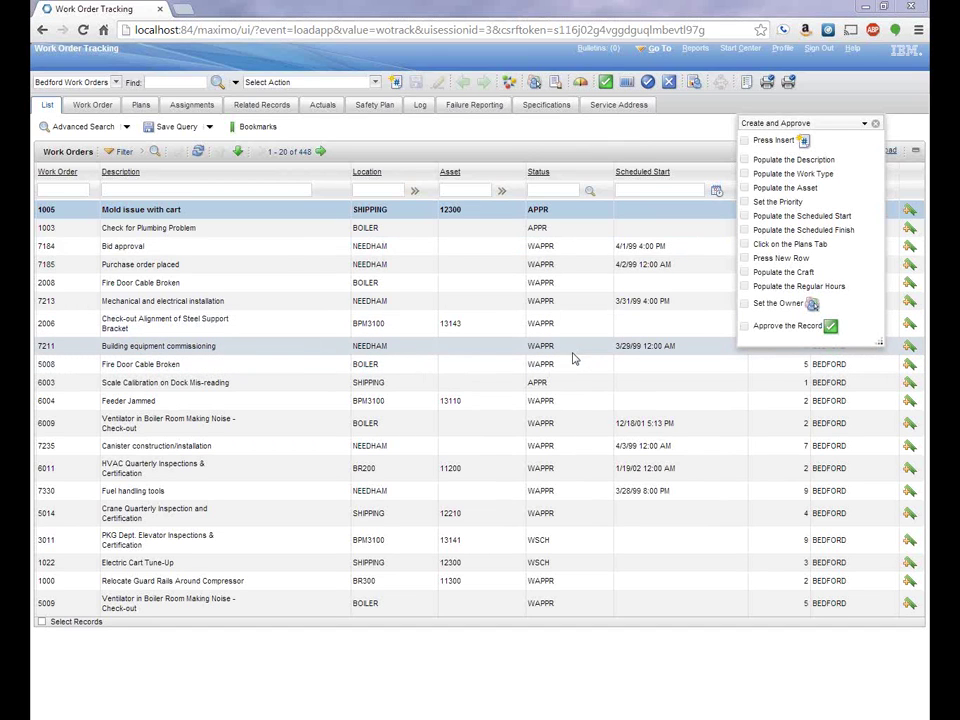
- Return to Maximo and follow the checklist to insert a work order with the description "description" and work type CM
mouse_move(770, 146)
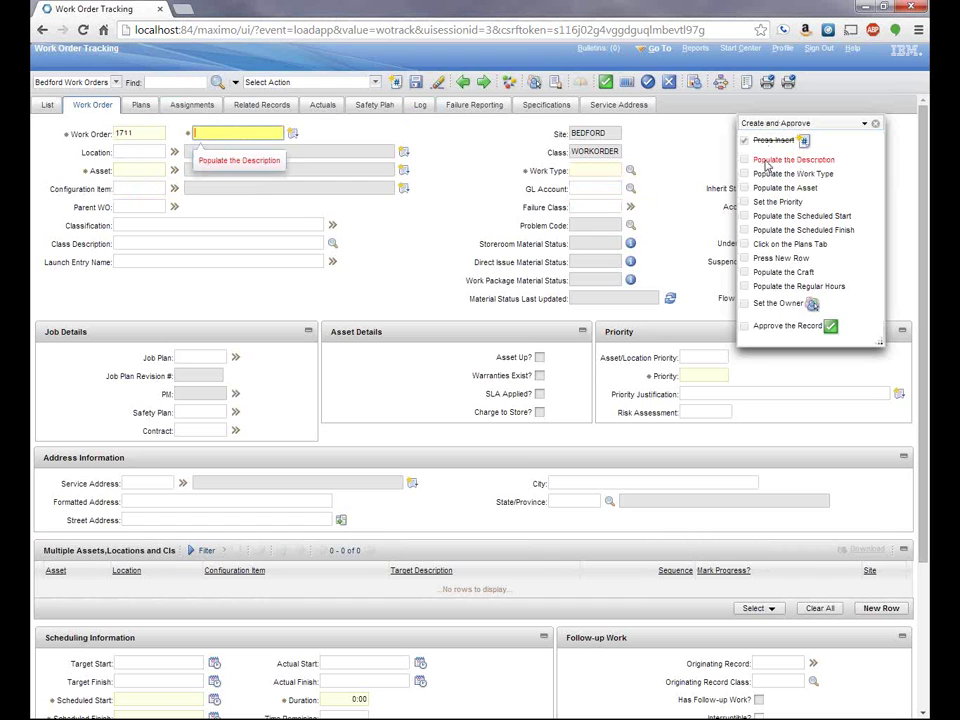
text(description)
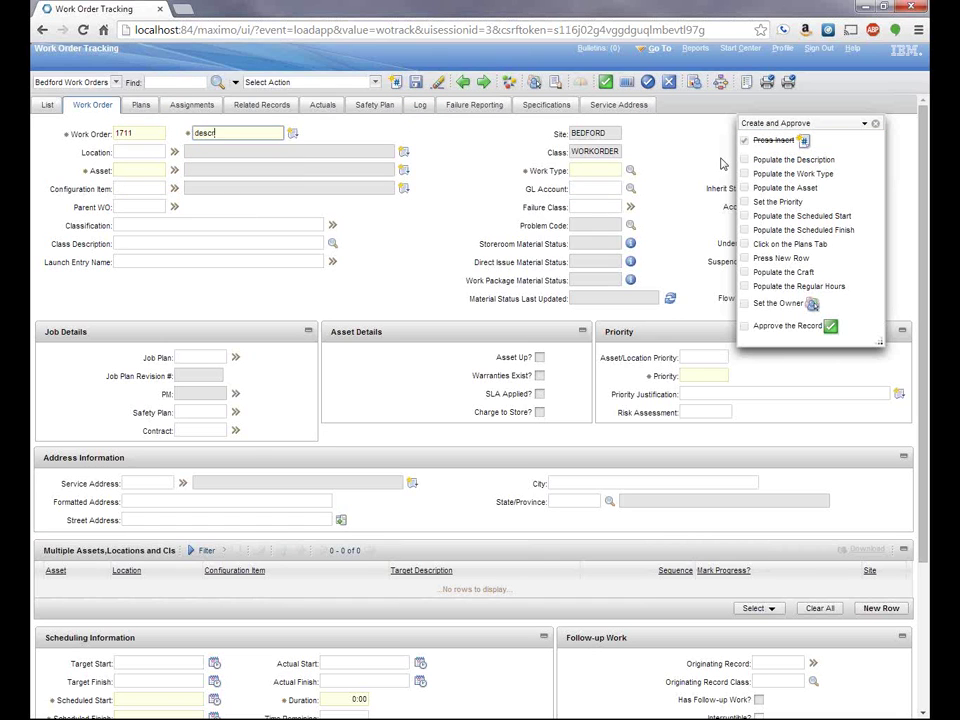
key(Tab)
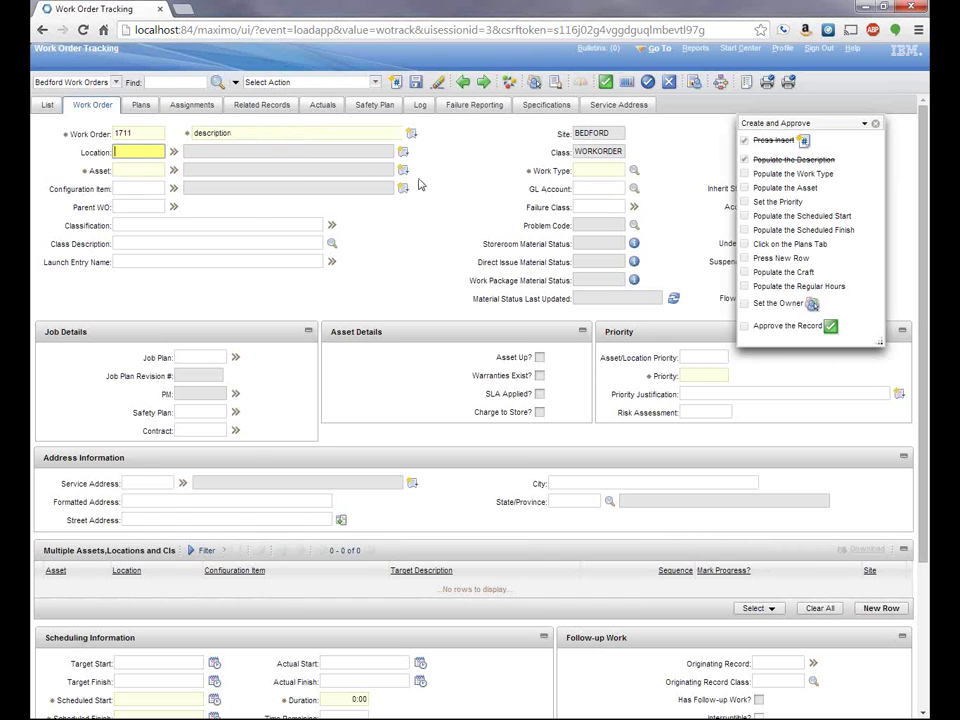
click(786, 178)
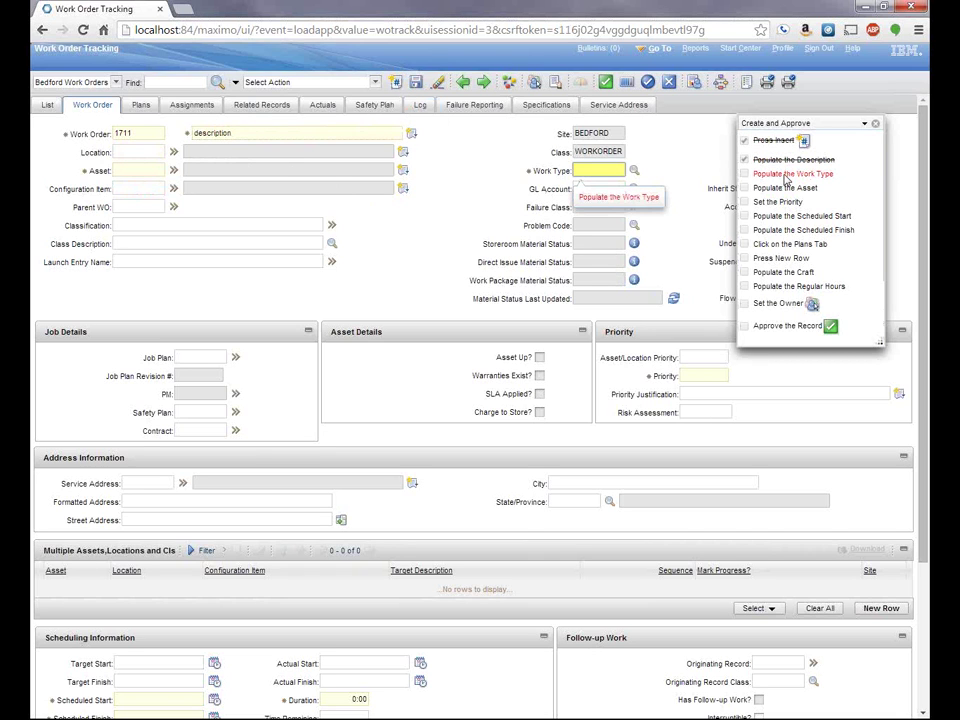
text(CM)
key(Tab)
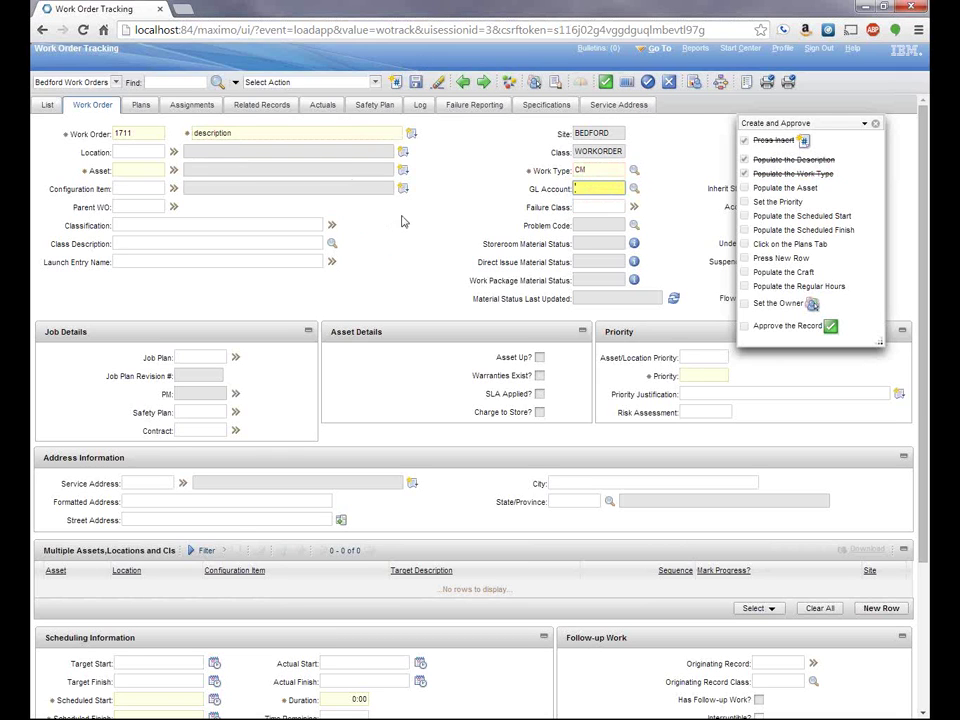
- Follow the checklist's asset item to set the work order's asset to 12300
mouse_move(776, 190)
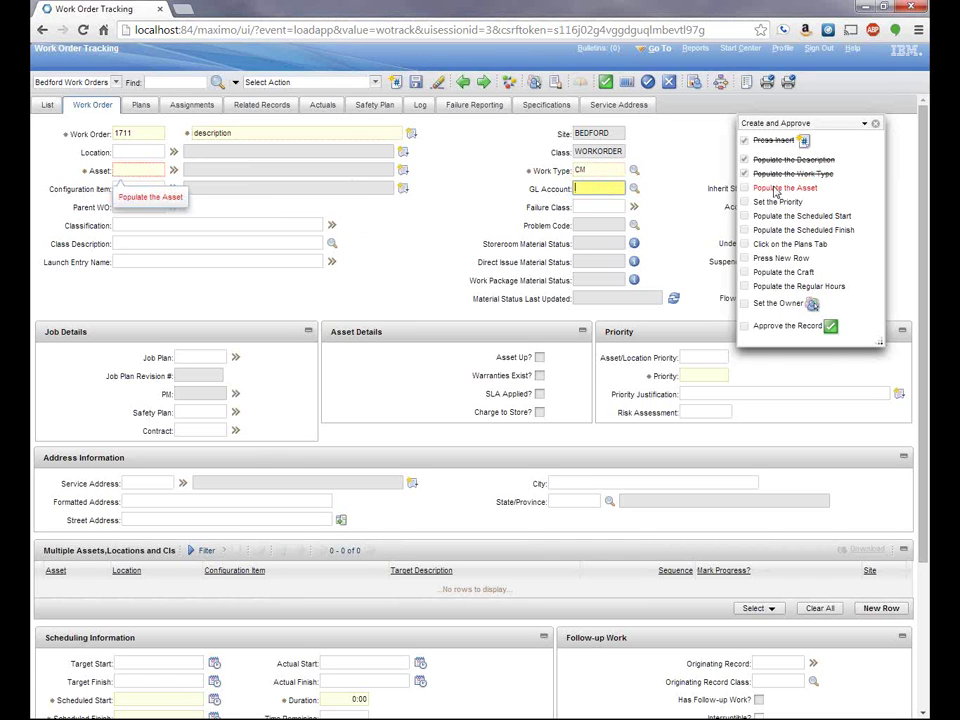
click(776, 191)
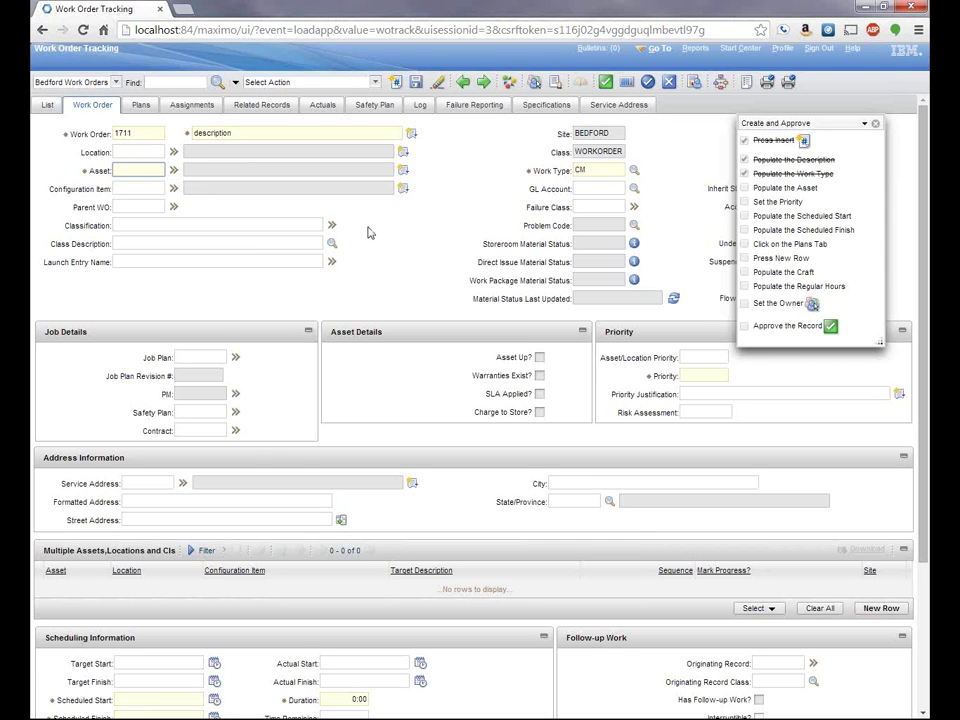
text(12300)
key(Tab)
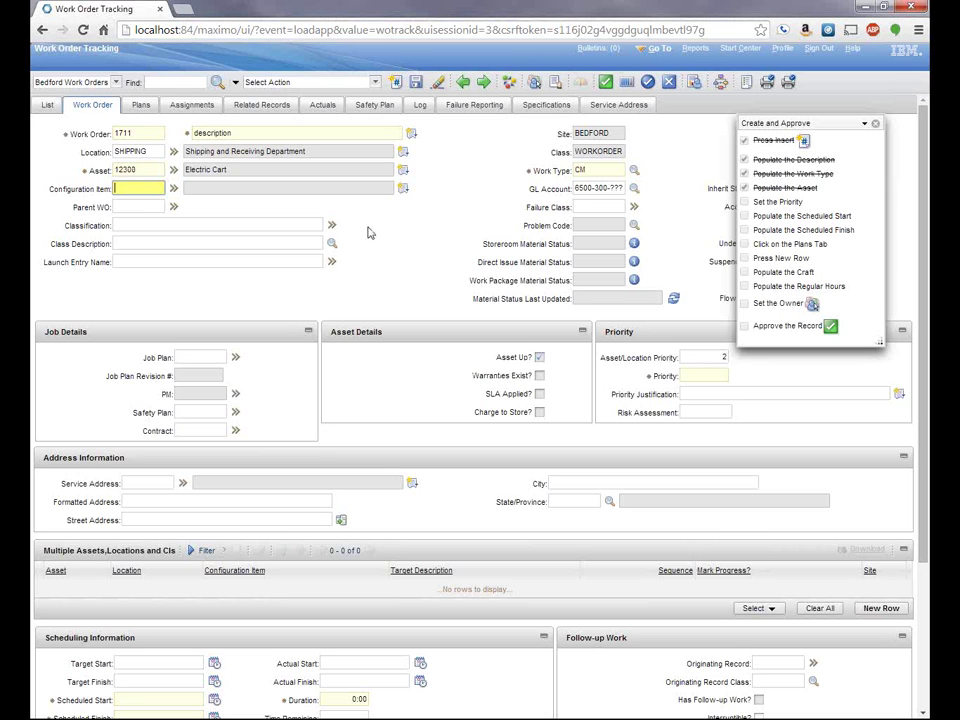
- Set the work order's scheduled start to 7/15/14
mouse_move(796, 224)
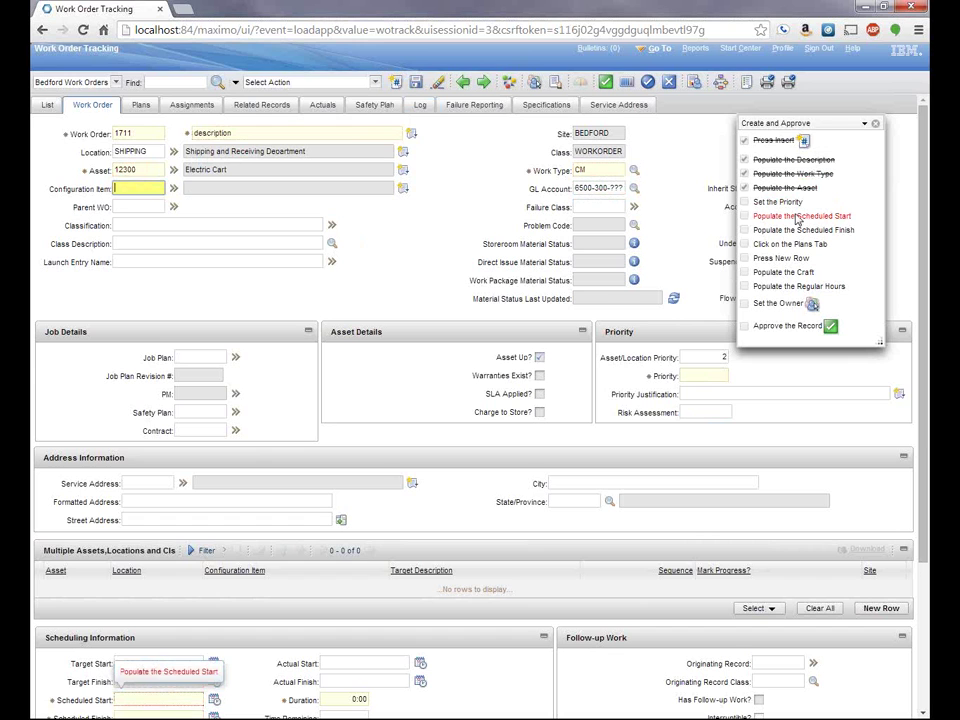
click(180, 699)
scroll(182, 650, down, 1)
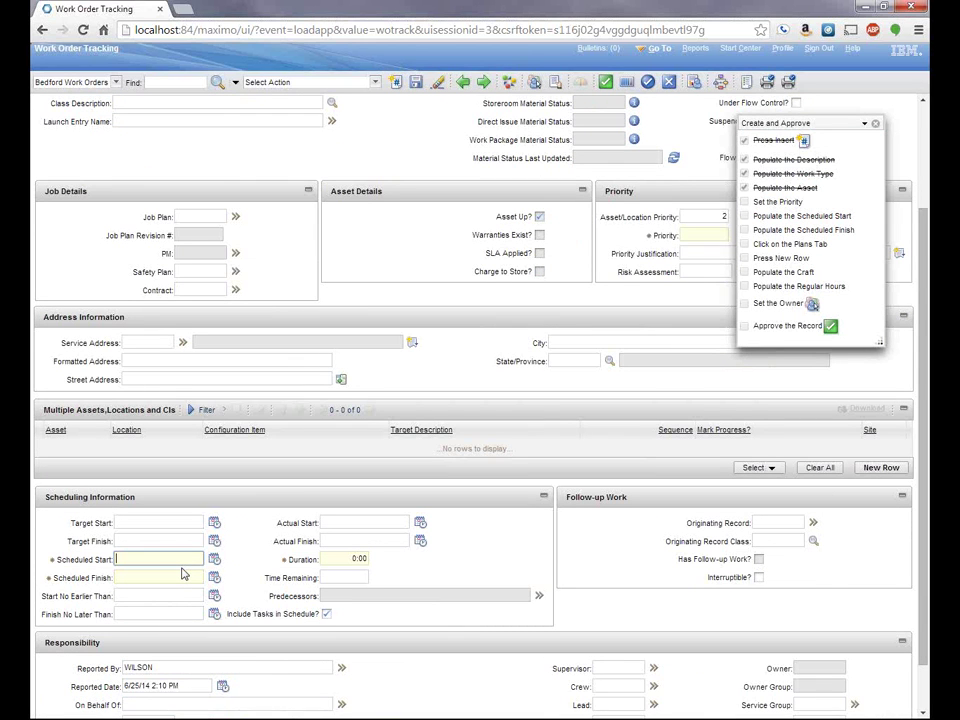
text(7/15/14)
key(Tab)
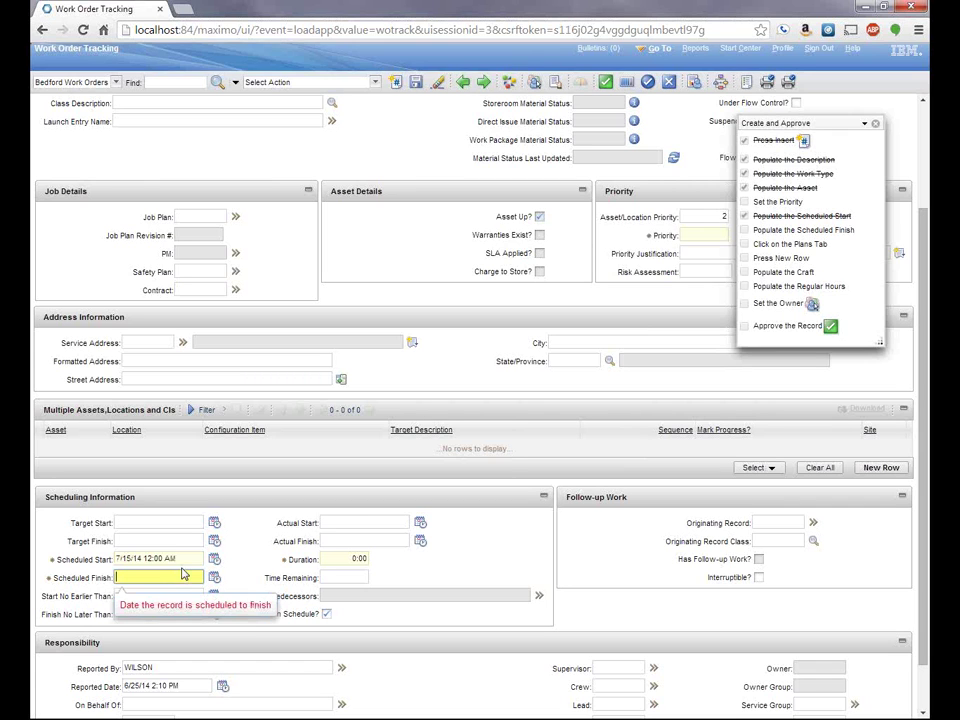
- Set the work order's priority to 3, starting from the matching checklist item
click(783, 203)
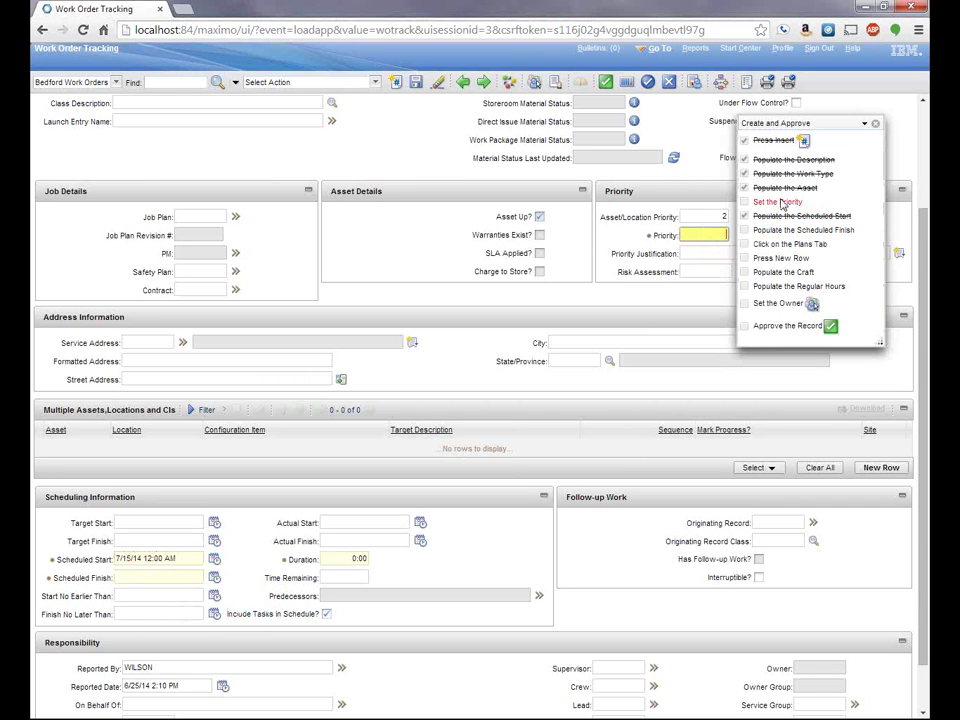
click(786, 217)
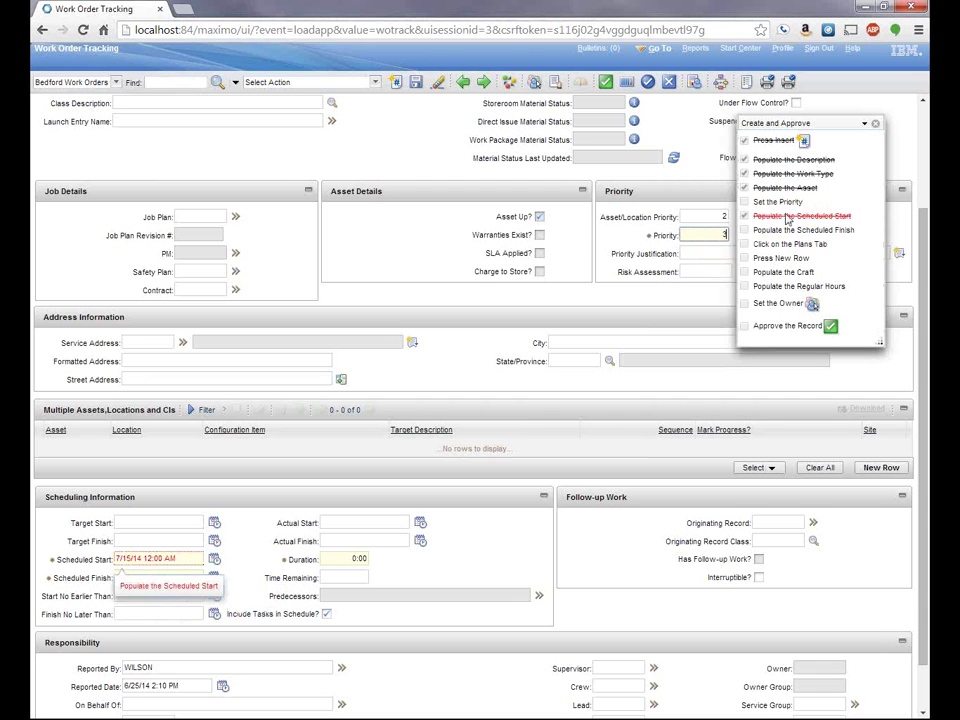
text(3)
key(Tab)
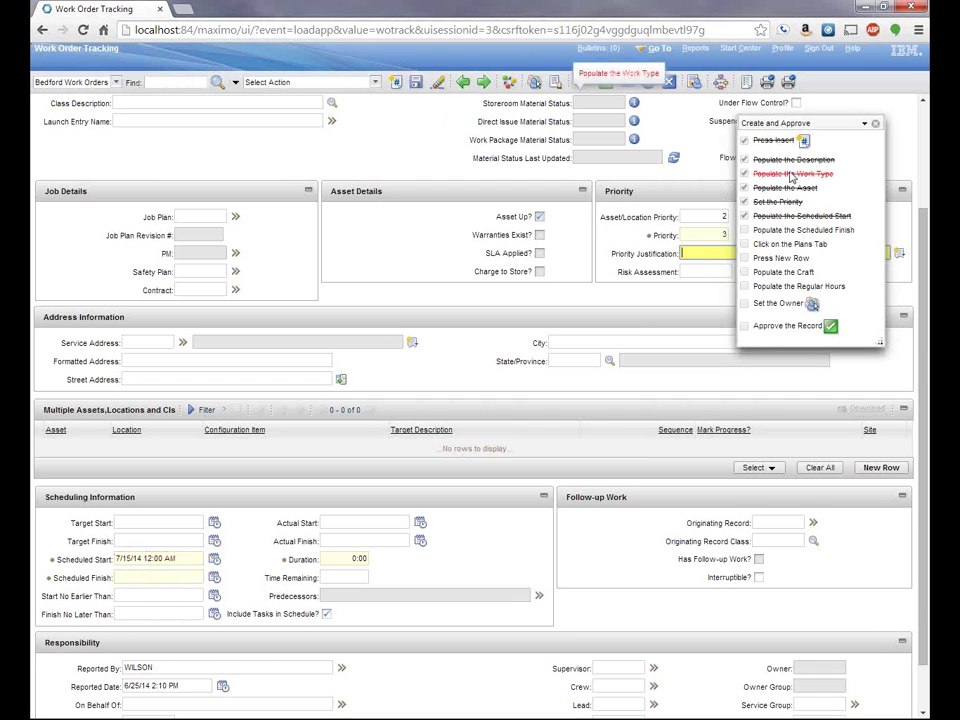
- Use the checklist item for the scheduled finish to set that date to 7/21/14
click(793, 232)
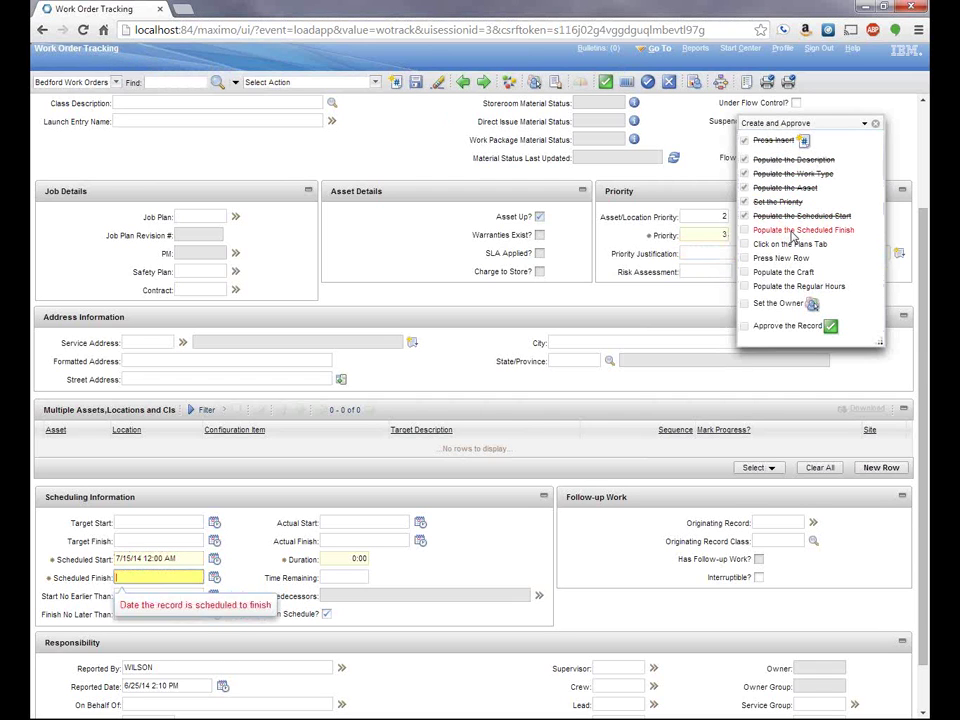
text(7)
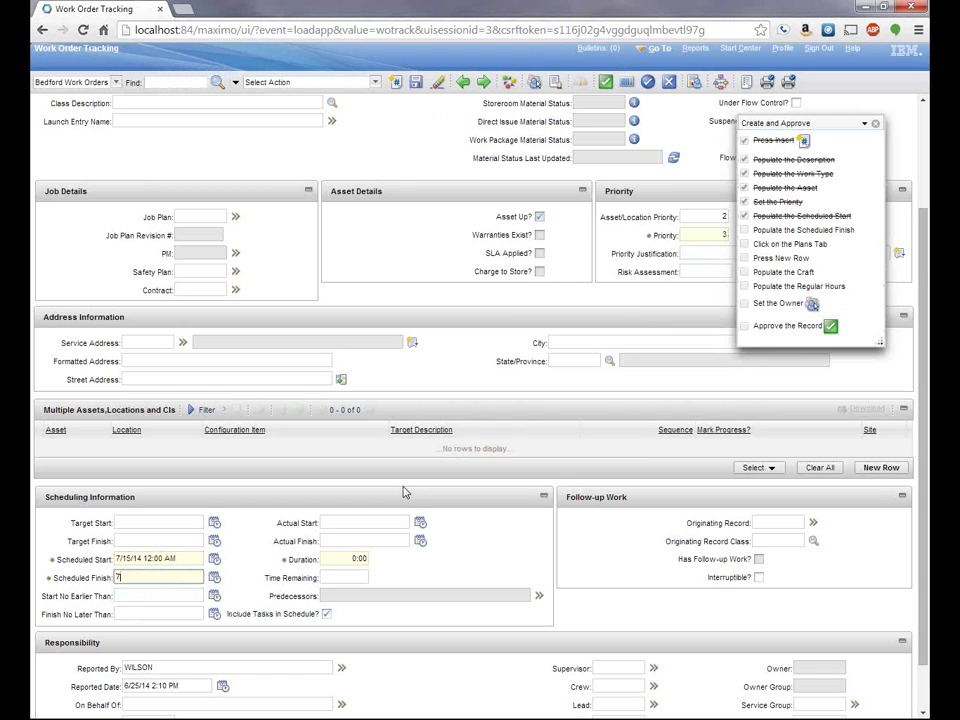
text(/21/14)
key(Tab)
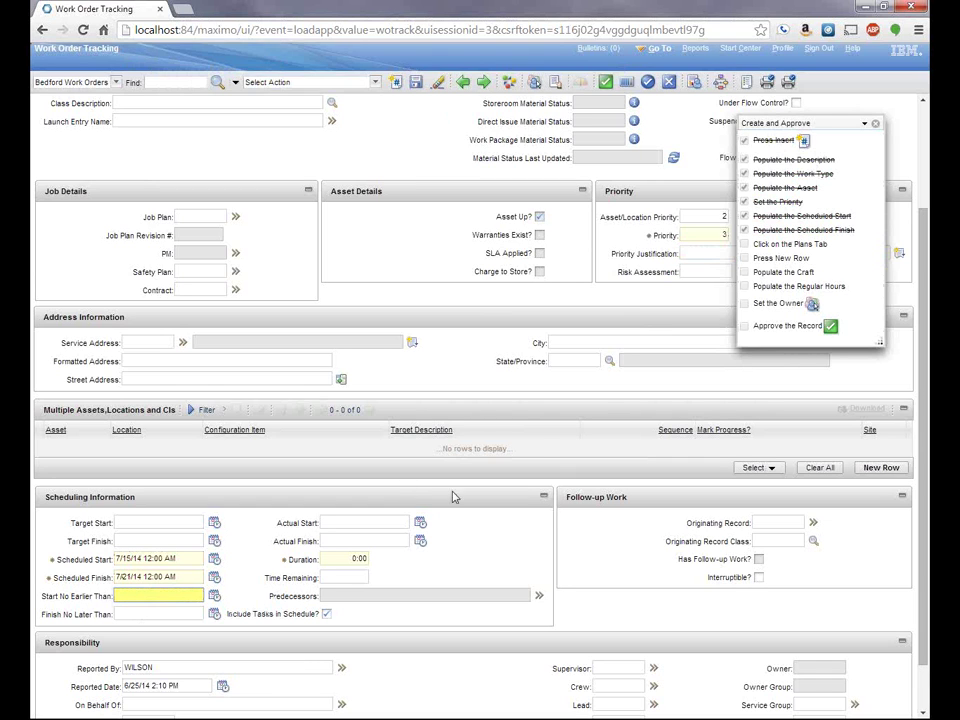
- Follow the checklist to the work order's plans and add a new planned labor row
click(790, 244)
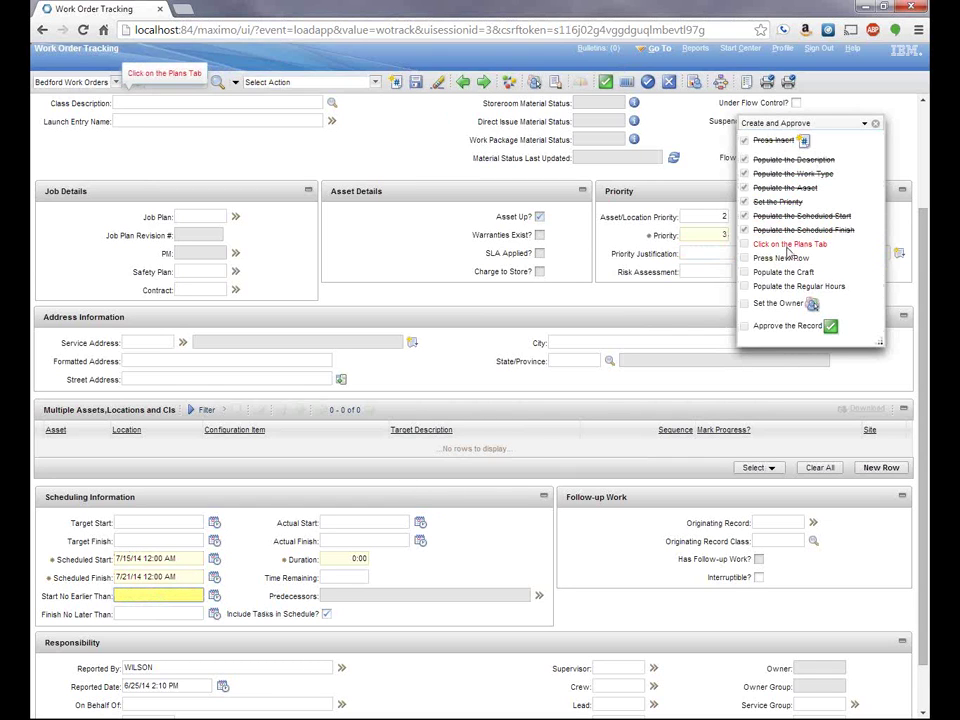
scroll(919, 247, up, 2)
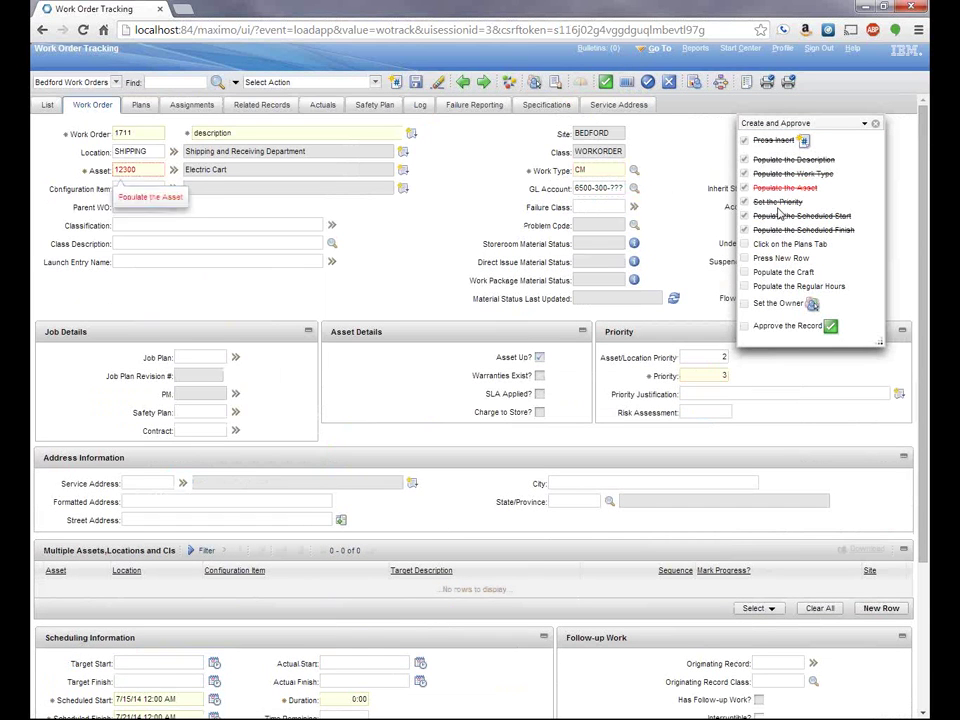
mouse_move(789, 246)
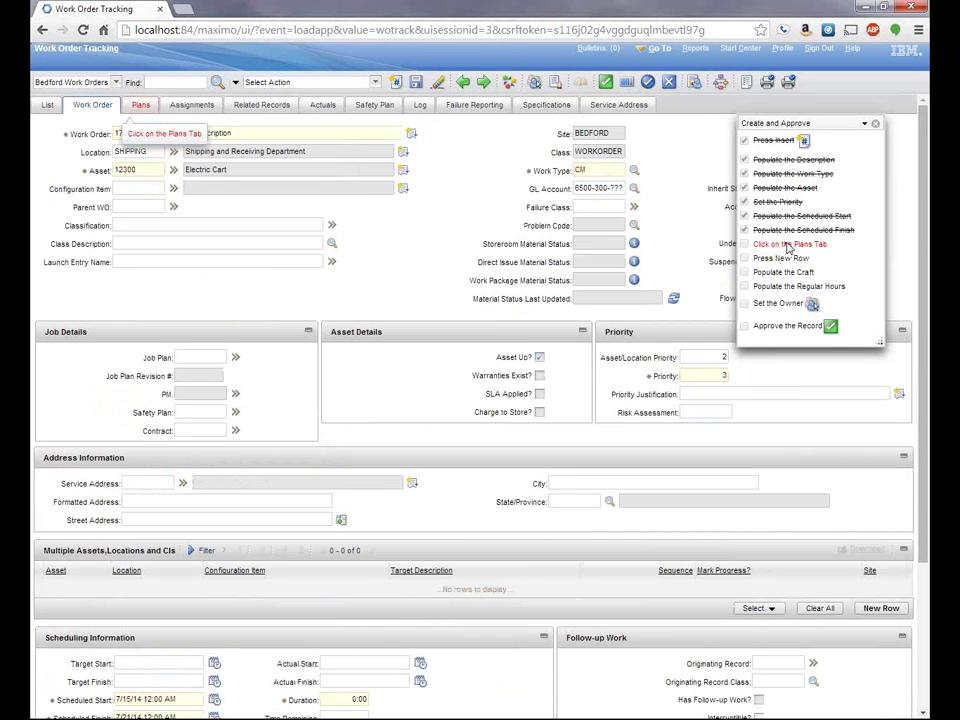
click(789, 246)
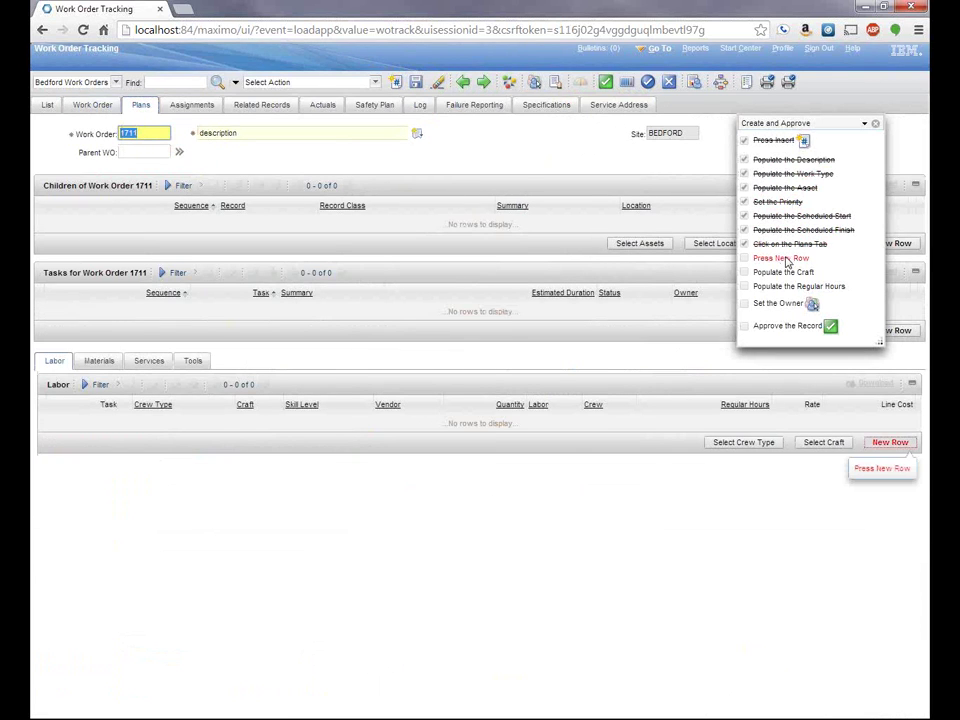
mouse_move(785, 268)
click(785, 262)
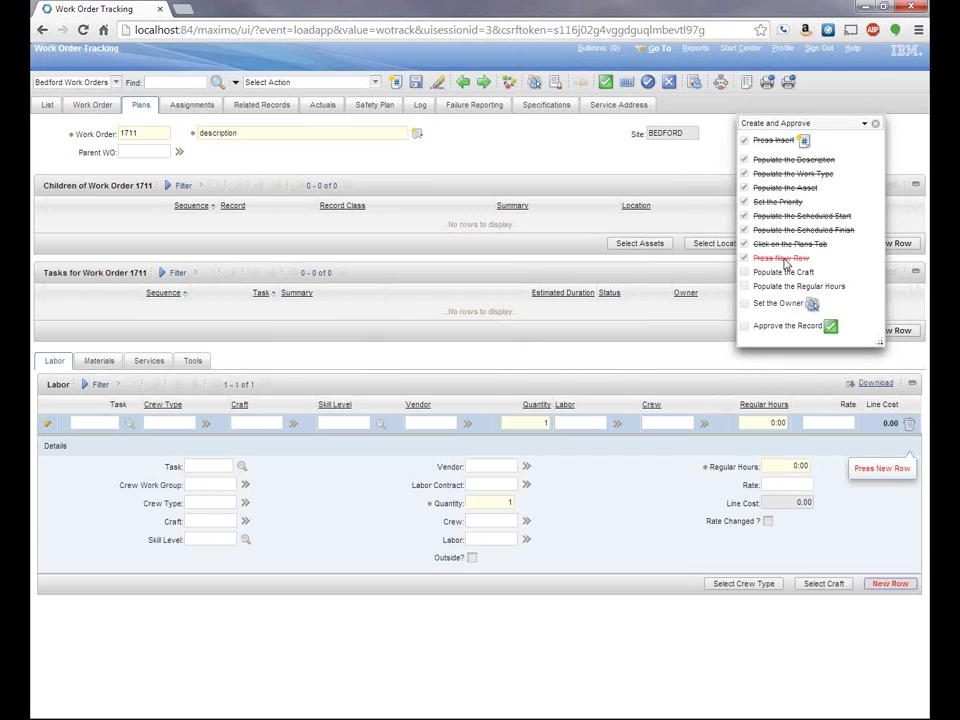
- Set the planned labor row's craft to CARP and its regular hours to 3
click(778, 279)
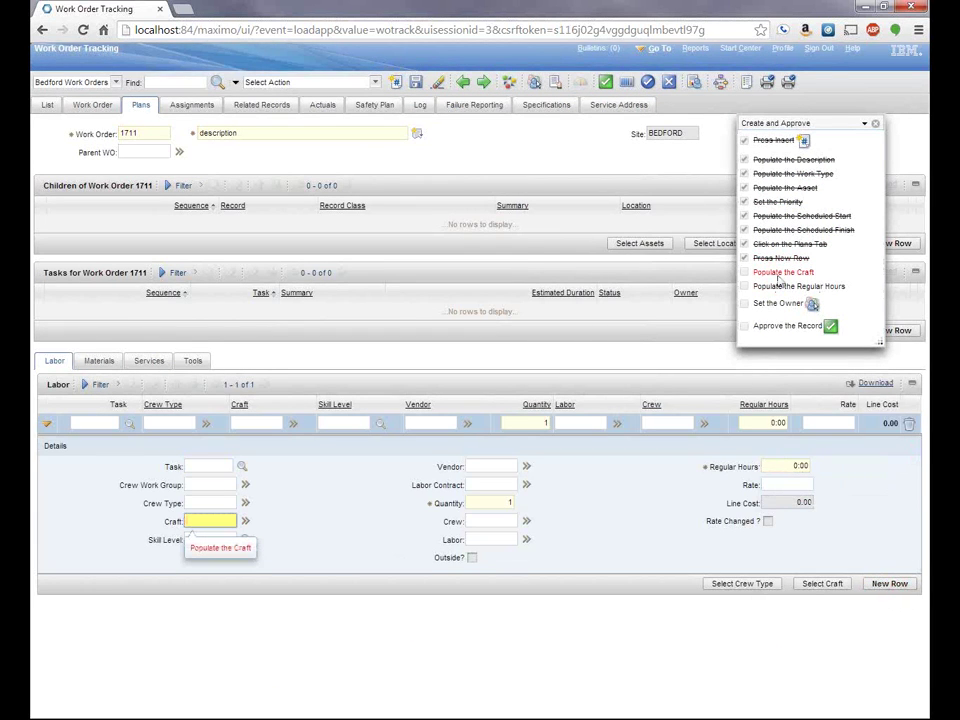
text(CARP)
key(Tab)
click(798, 288)
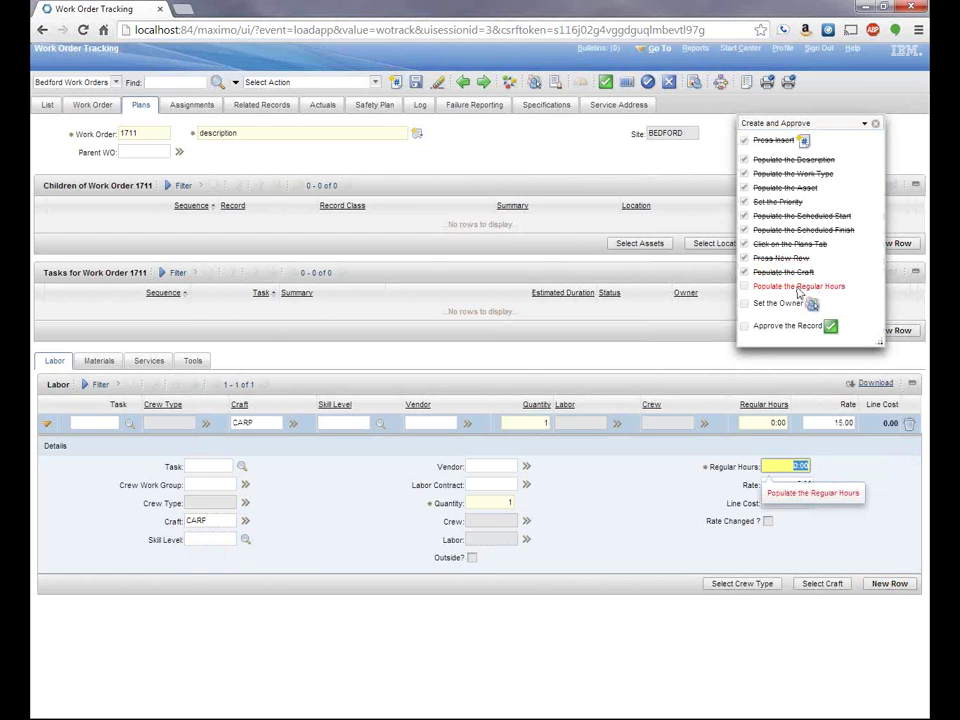
text(3)
key(Tab)
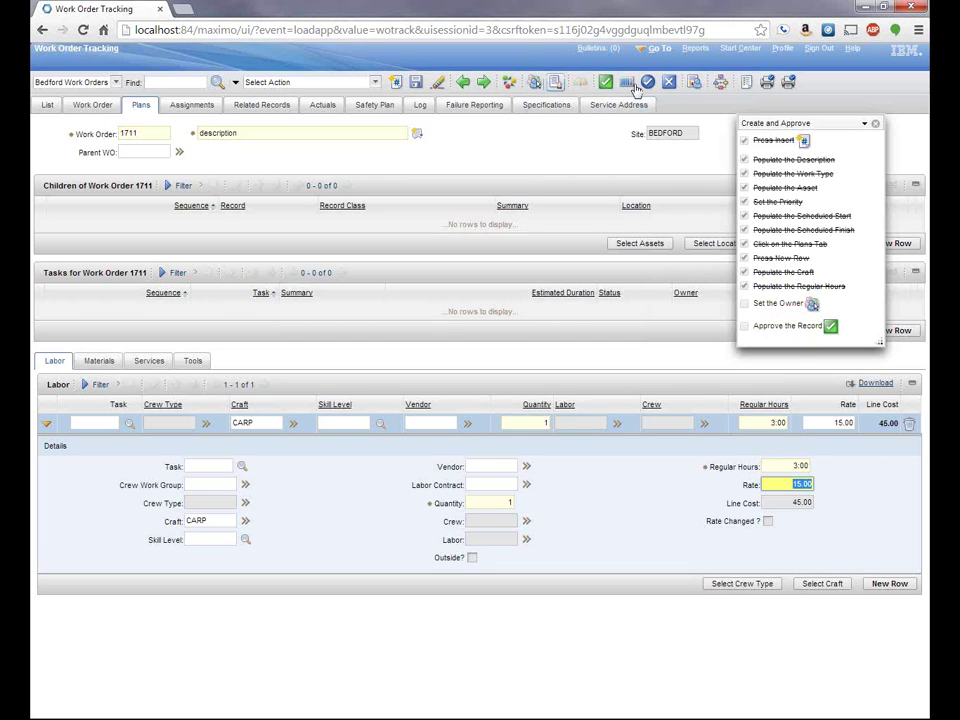
- Assign the second listed person of the CAB person group as owner and change the work order's status to Approved
click(791, 306)
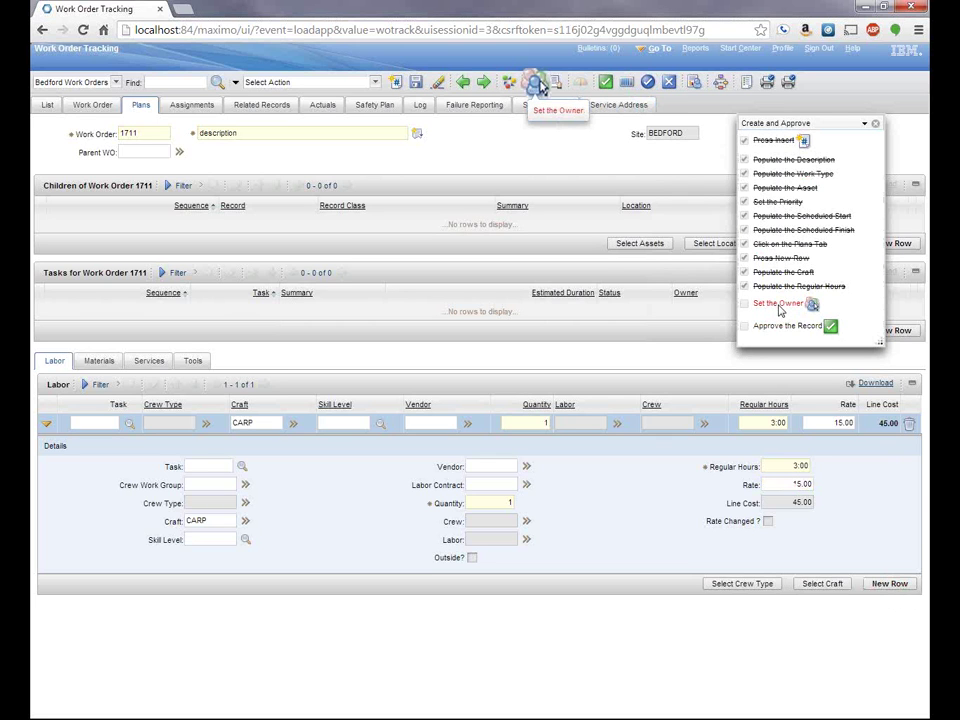
click(538, 86)
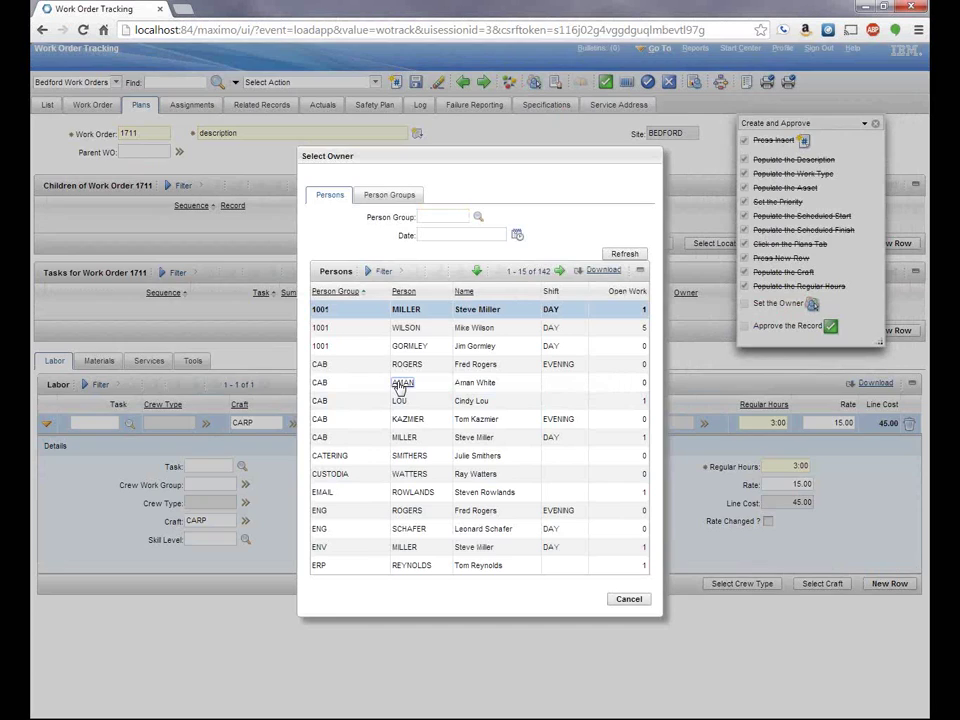
click(405, 383)
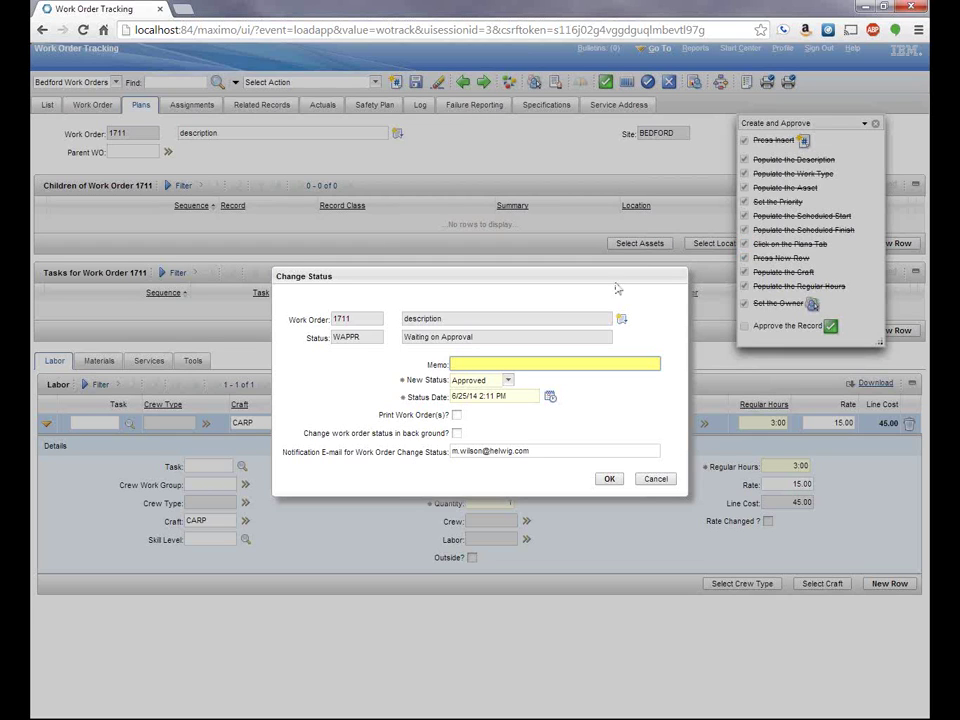
click(613, 479)
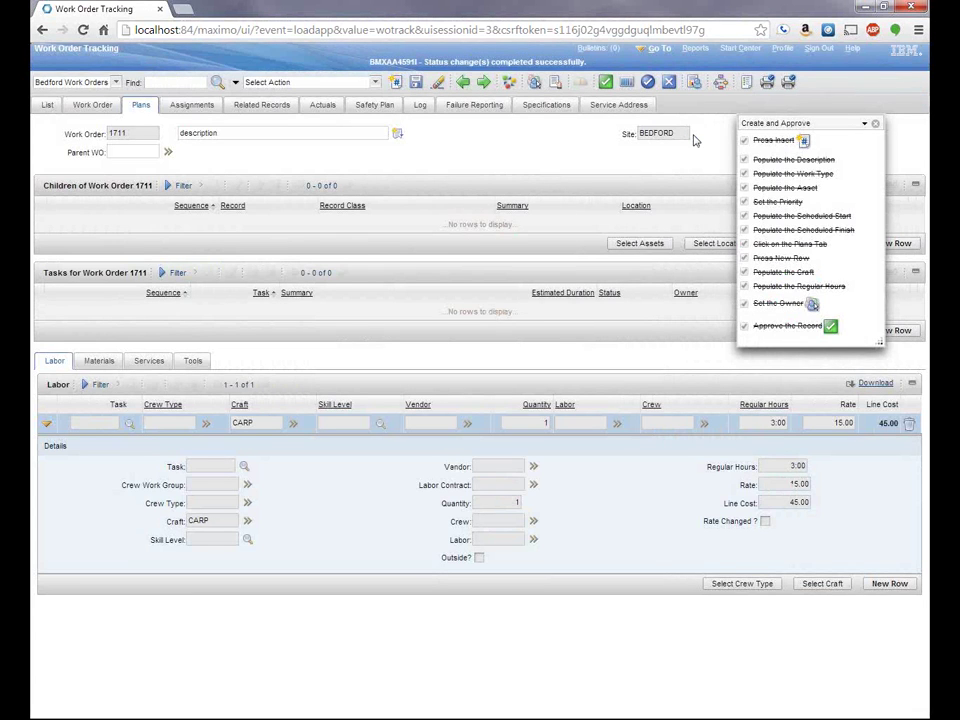
- Return to the main work order details and display the guide's help for the Failure Class field
click(91, 104)
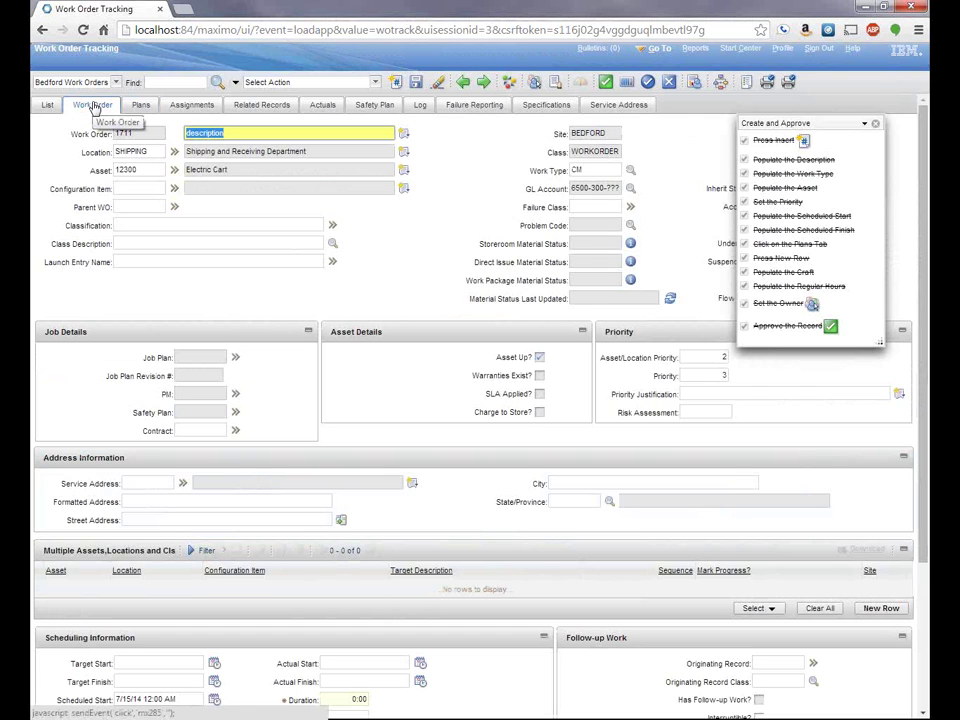
click(594, 205)
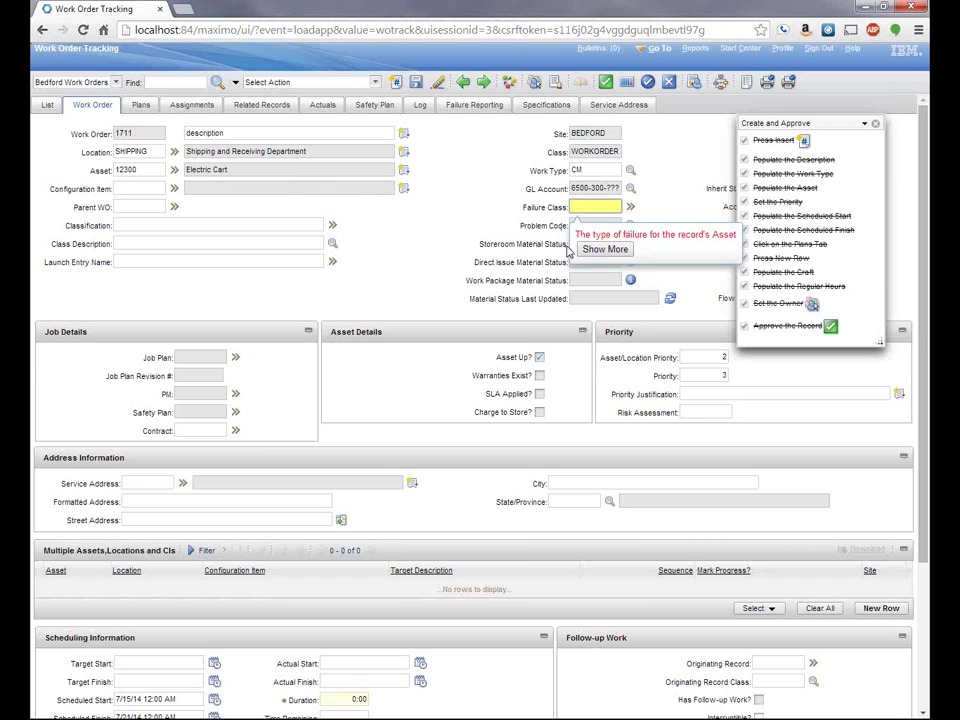
- Check the guide's help on the scheduling date fields, including Scheduled Start and Scheduled Finish
scroll(425, 229, down, 1)
scroll(428, 229, down, 2)
click(141, 465)
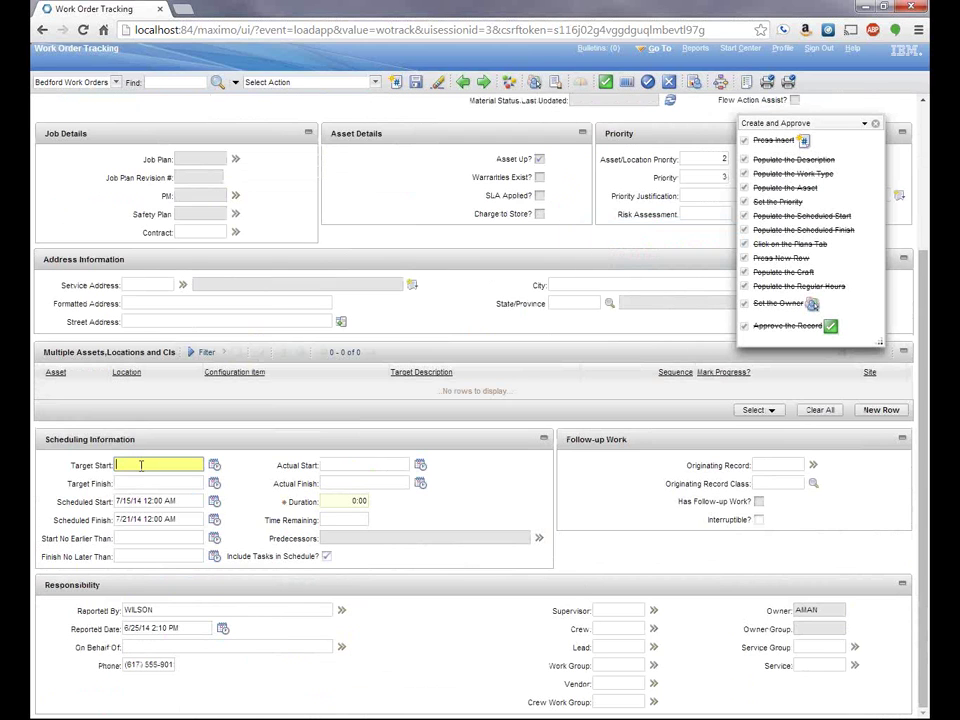
click(134, 483)
click(141, 501)
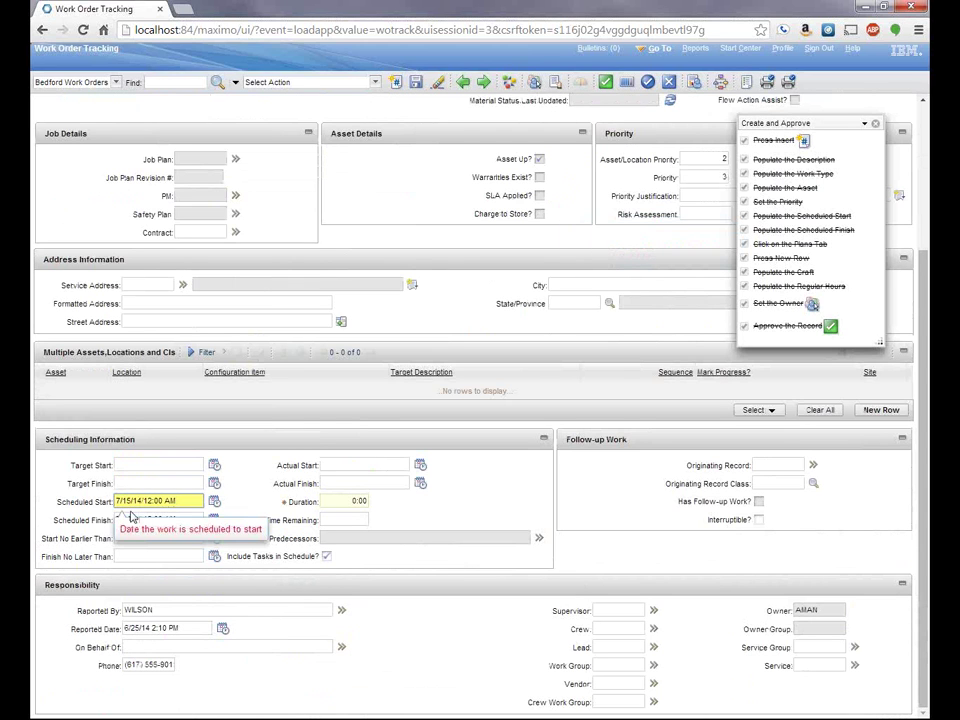
click(190, 484)
click(172, 519)
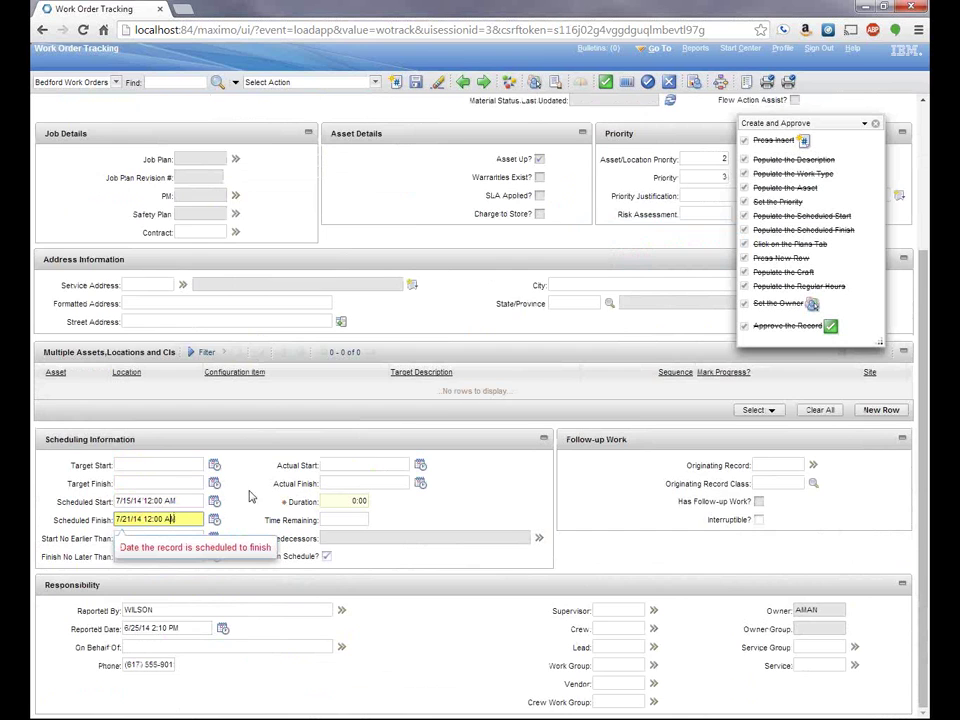
- Return to the Failure Class field and expand its guide help to show the additional details
scroll(489, 399, up, 3)
click(580, 207)
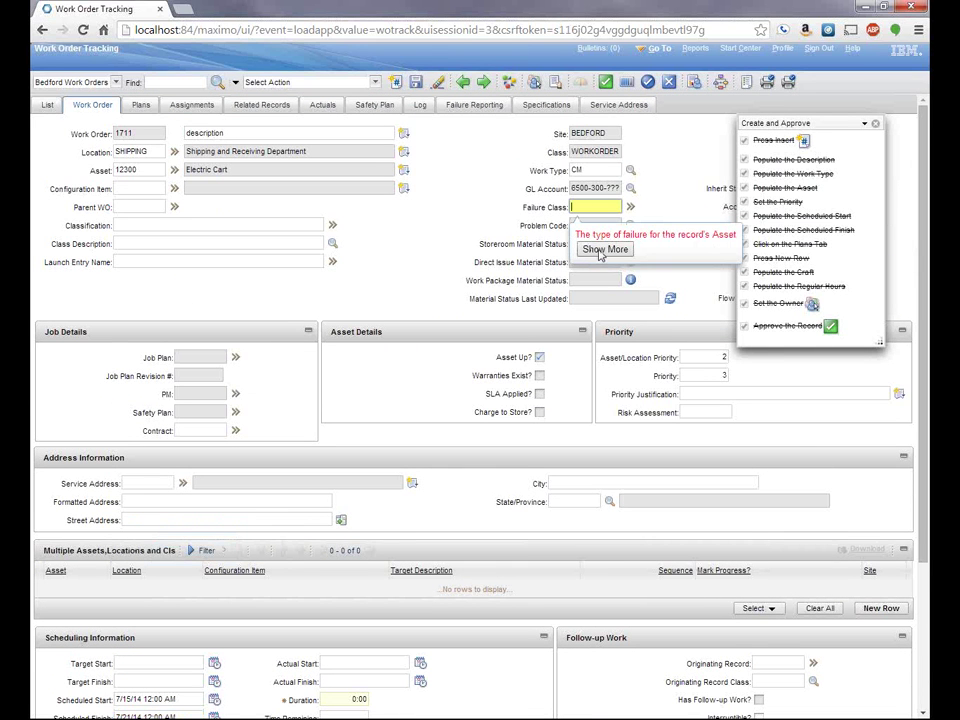
click(600, 252)
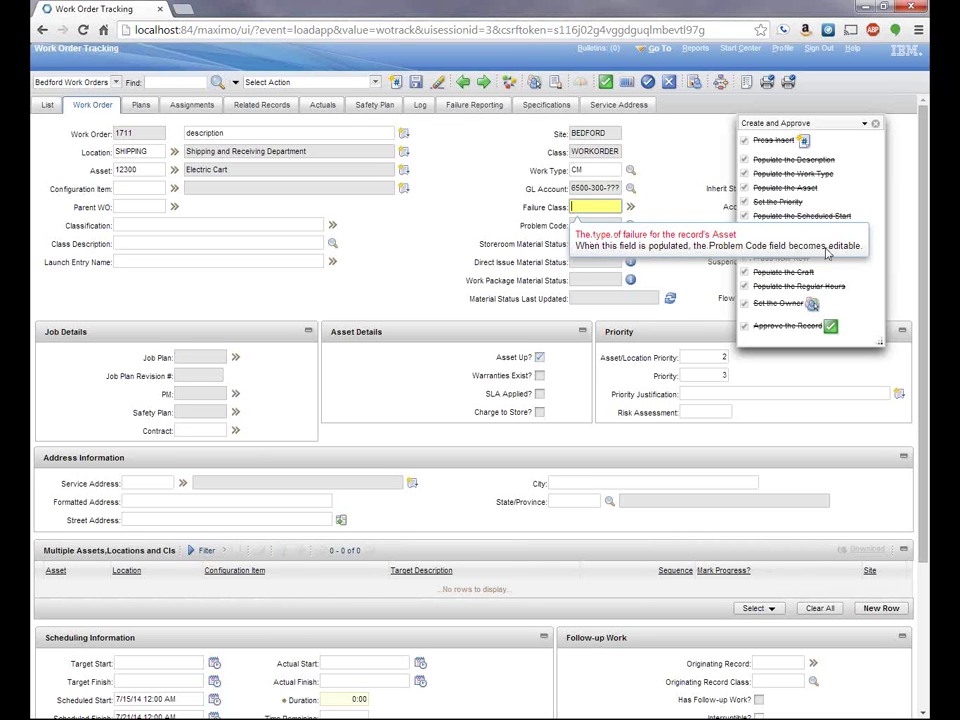
- Set the work order's failure class to PROD, check the Problem Code field and close the Create and Approve checklist
click(630, 206)
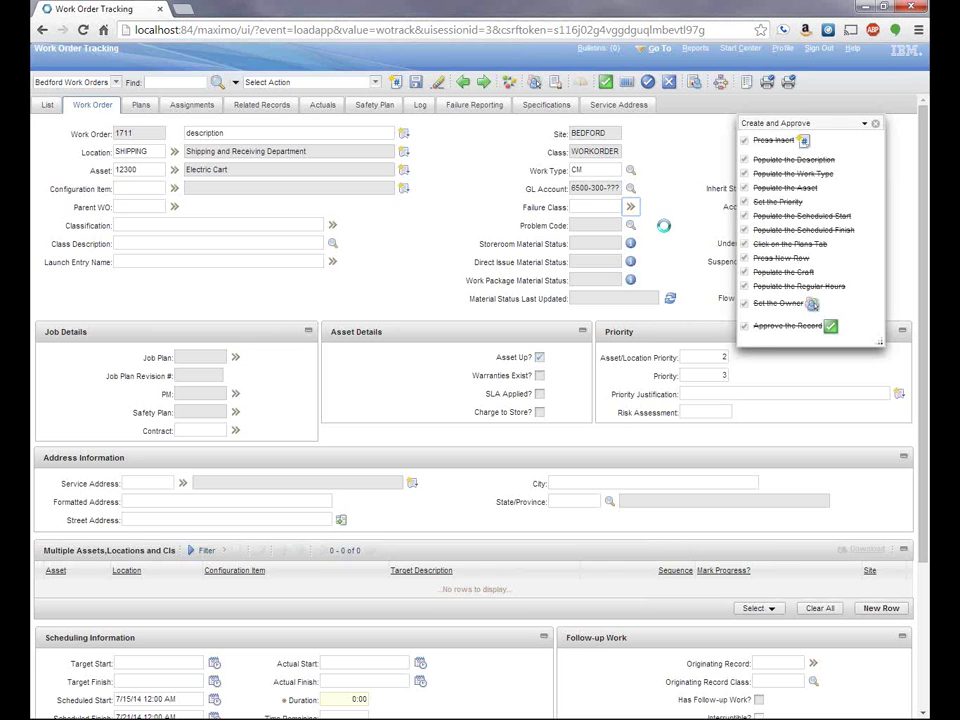
click(662, 216)
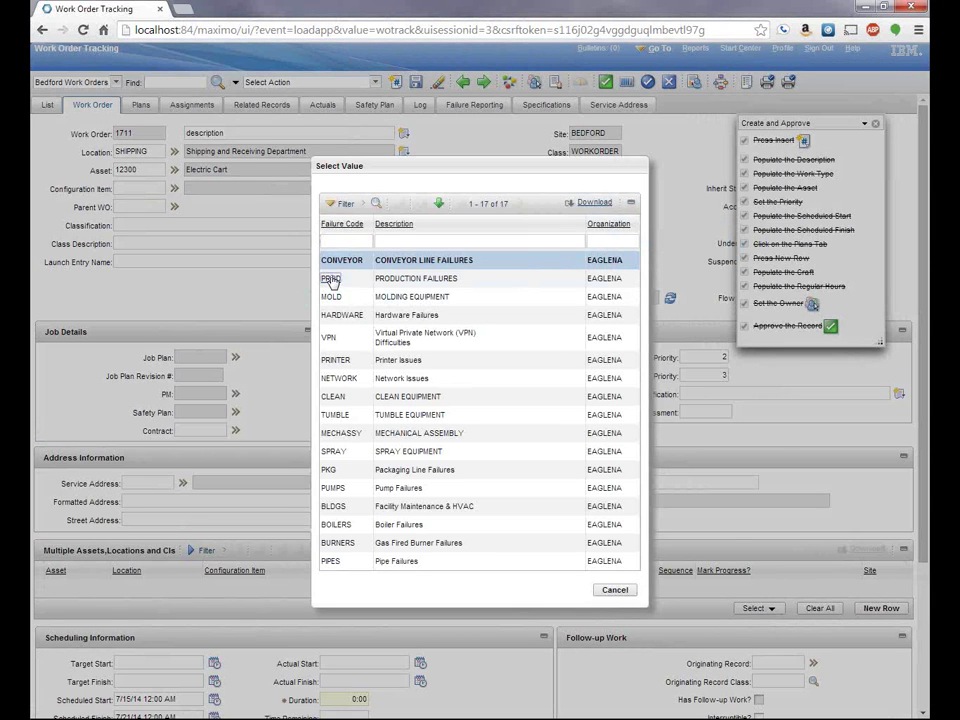
click(328, 279)
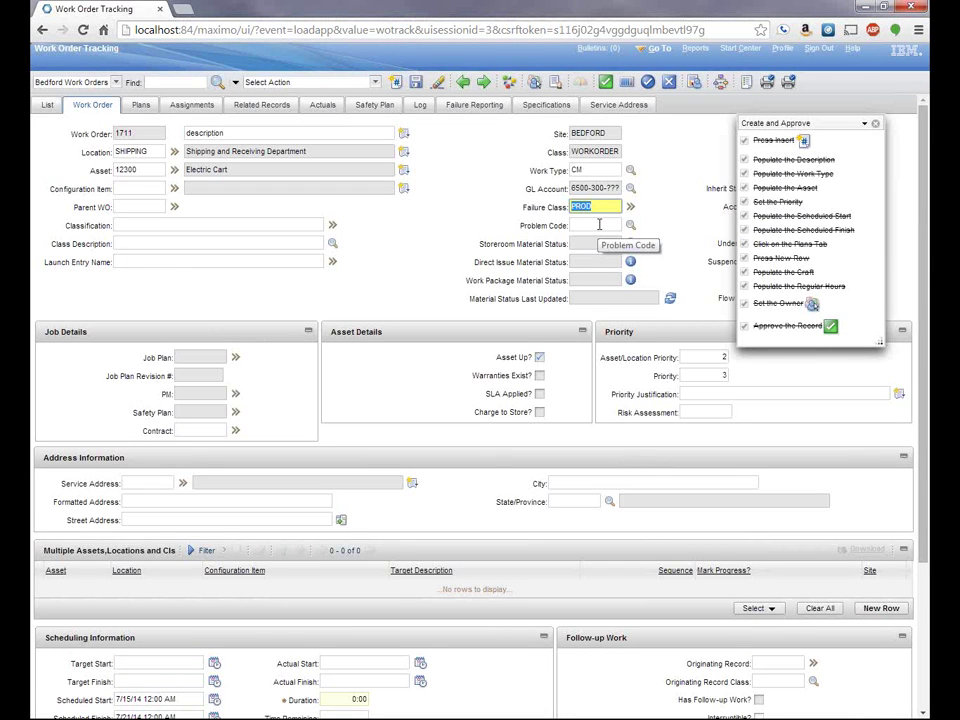
click(599, 225)
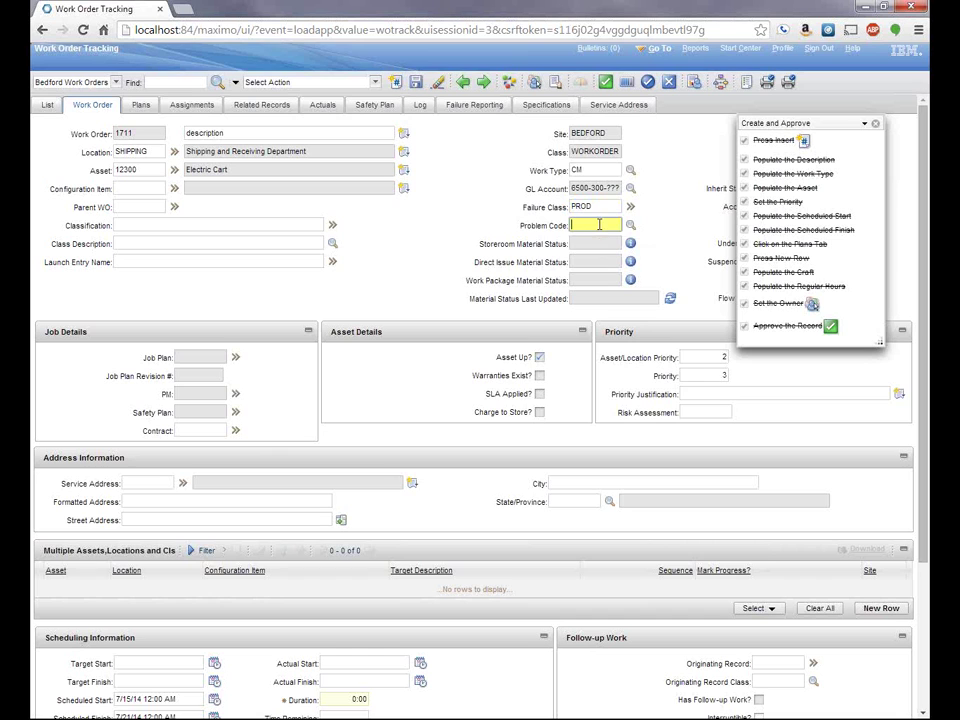
click(876, 128)
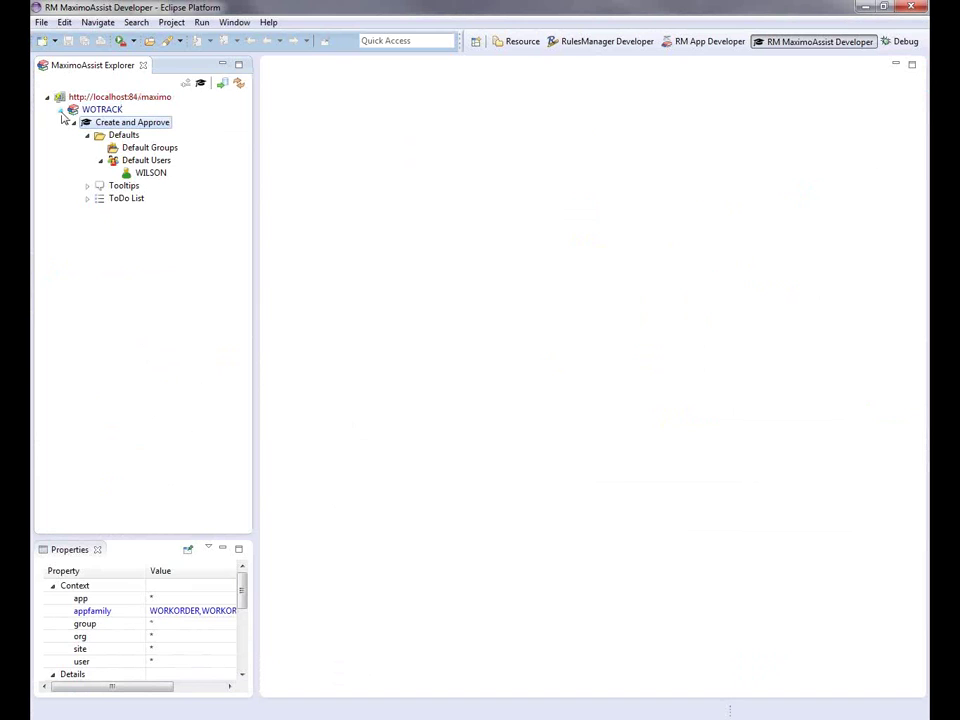
- In the Eclipse MaximoAssist Developer, create a new page guide for the SR application named "SR Create"
click(61, 111)
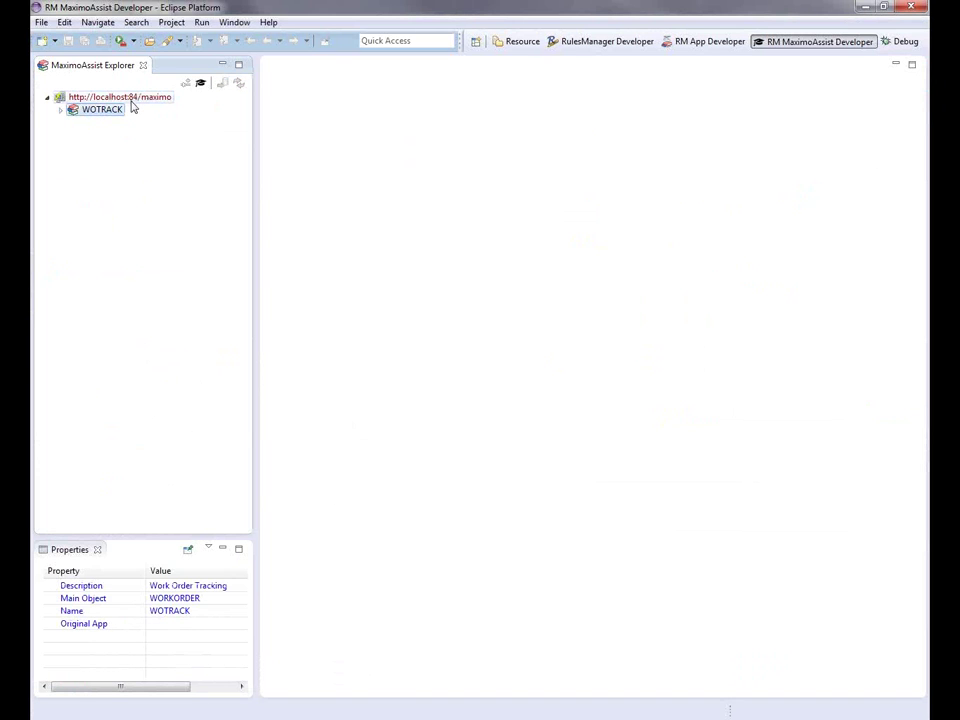
click(201, 84)
click(424, 259)
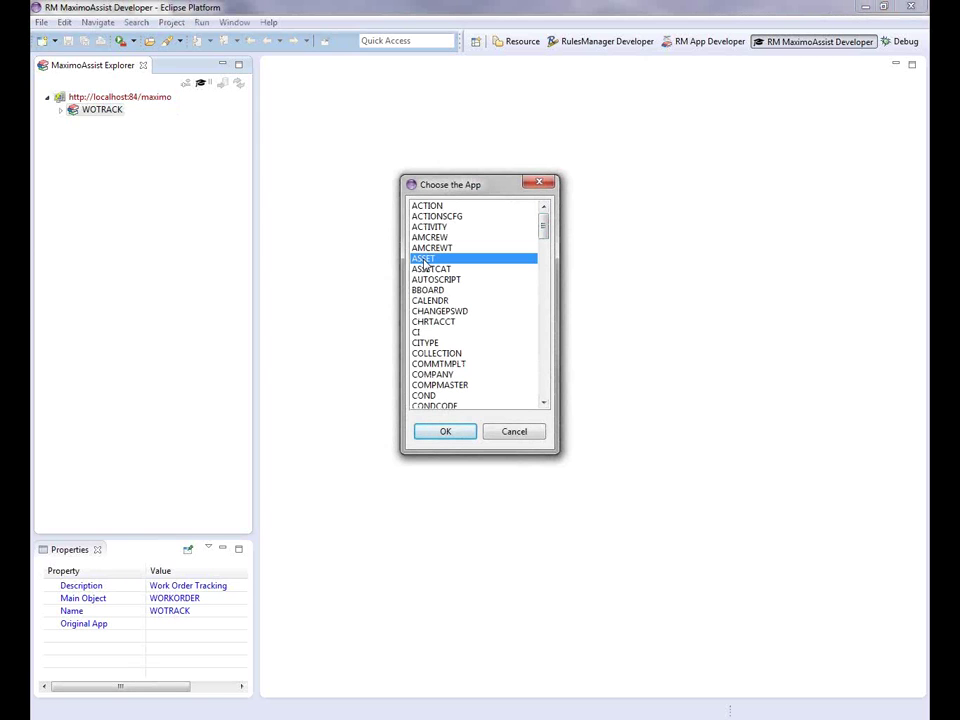
text(sr)
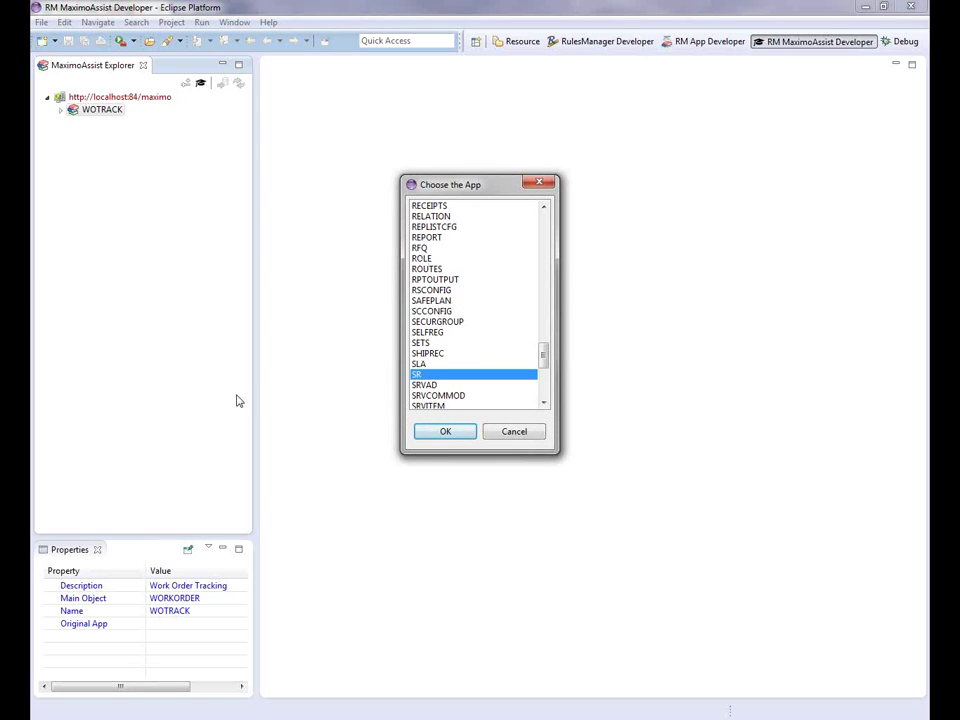
click(430, 436)
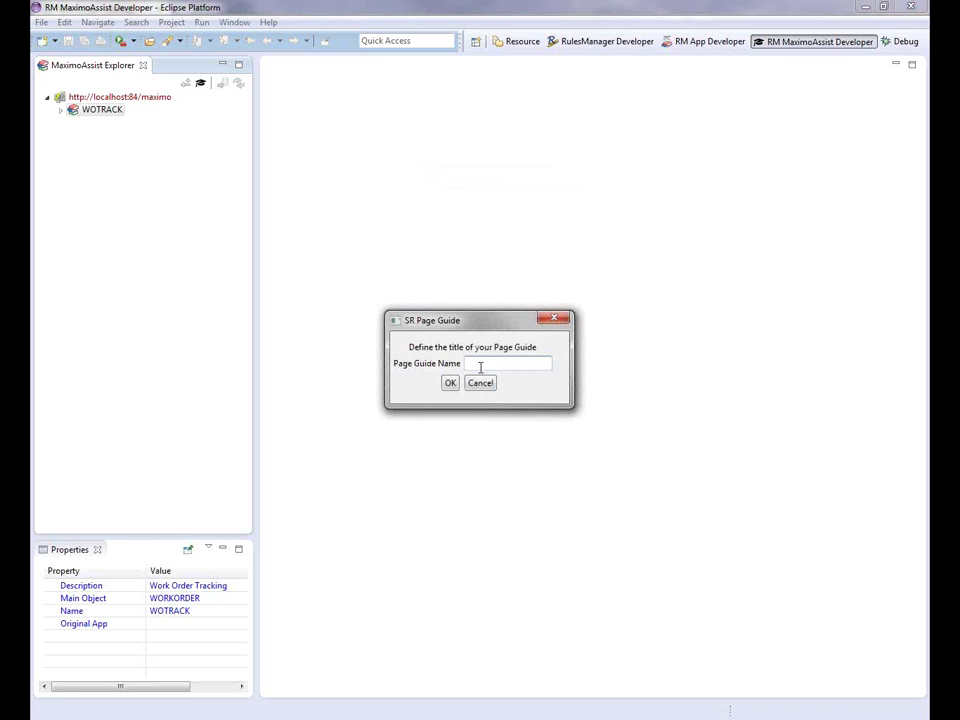
text(SR Create)
click(450, 383)
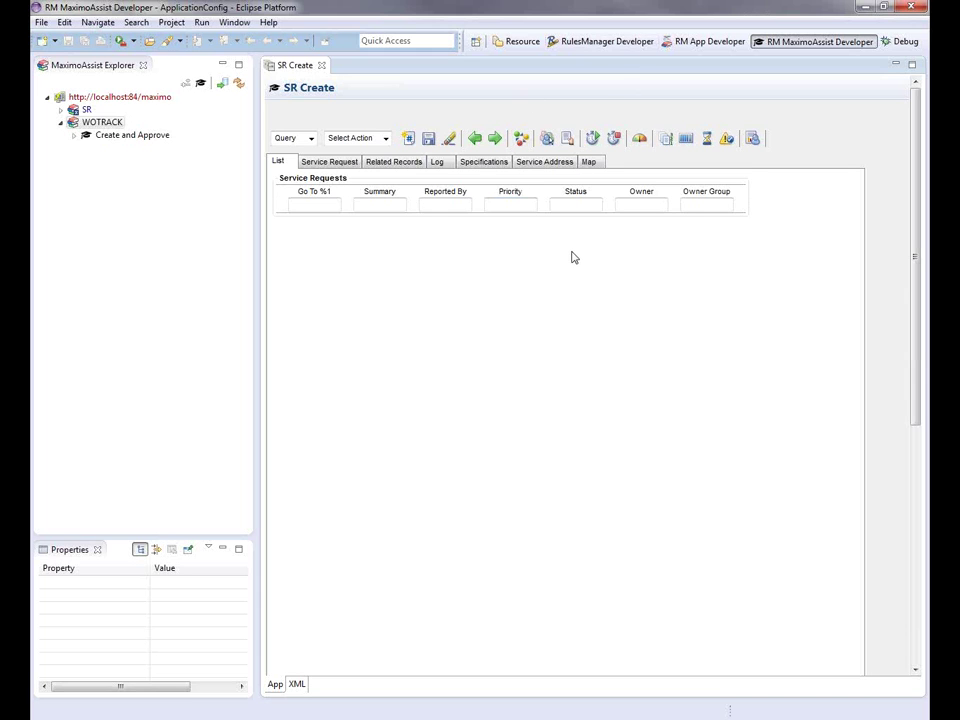
- Add a ToDo item for the INSERT action of the SR Create guide with the description "Press Insert"
right_click(410, 143)
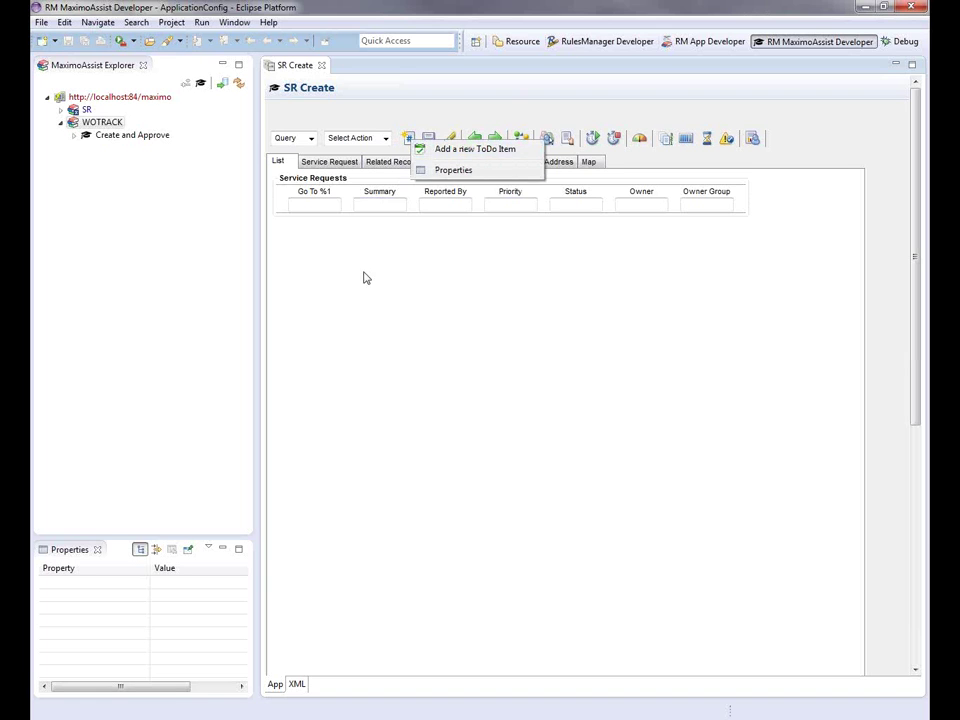
right_click(410, 143)
right_click(410, 143)
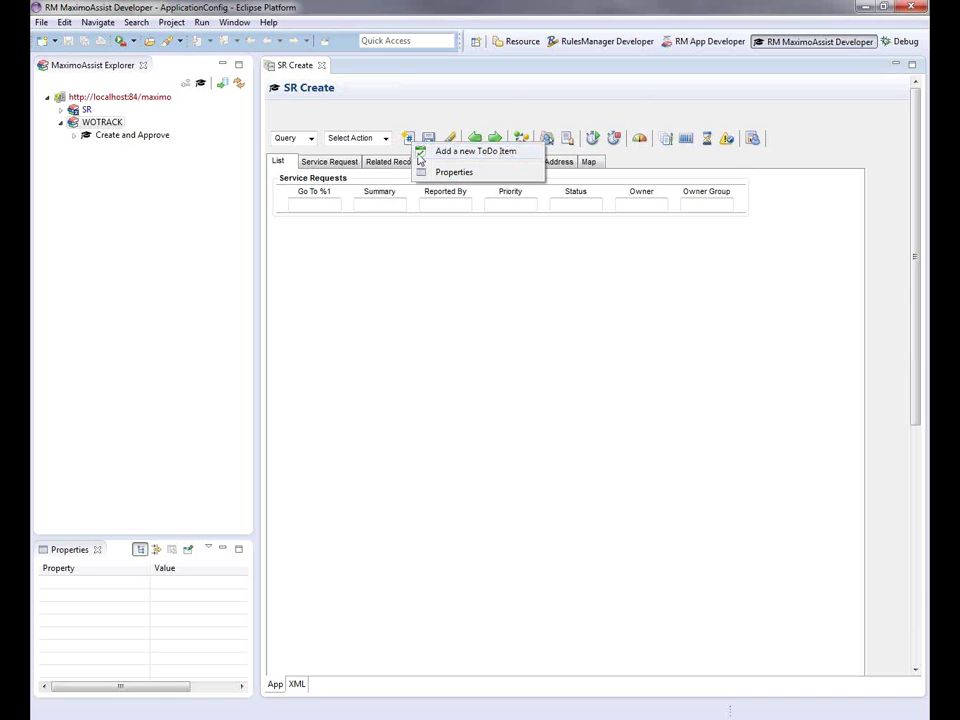
click(500, 156)
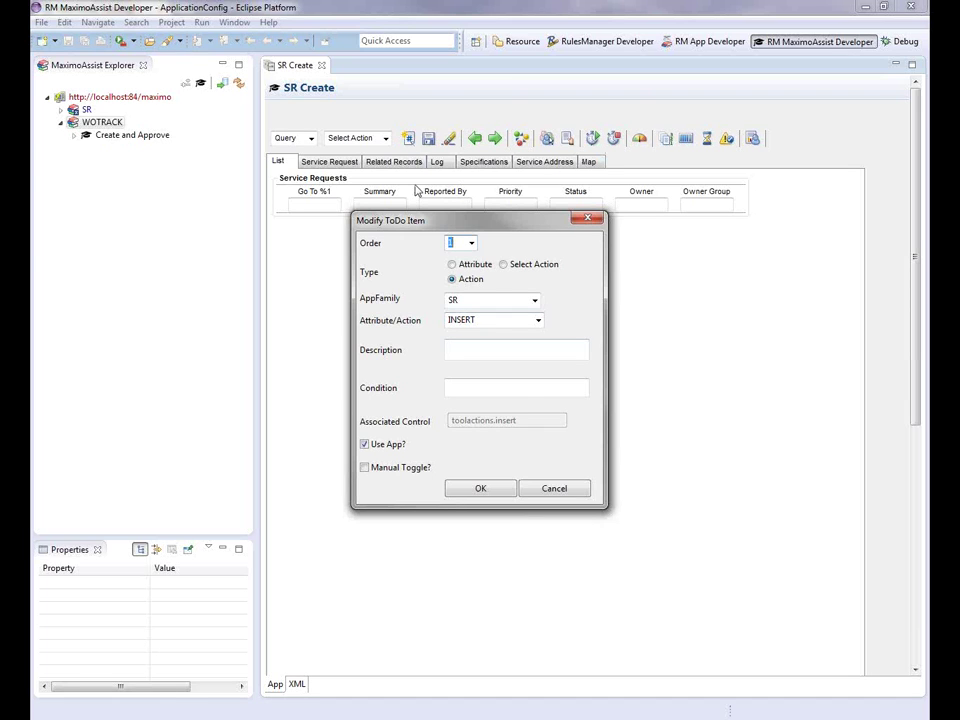
click(474, 352)
text(Press Insert)
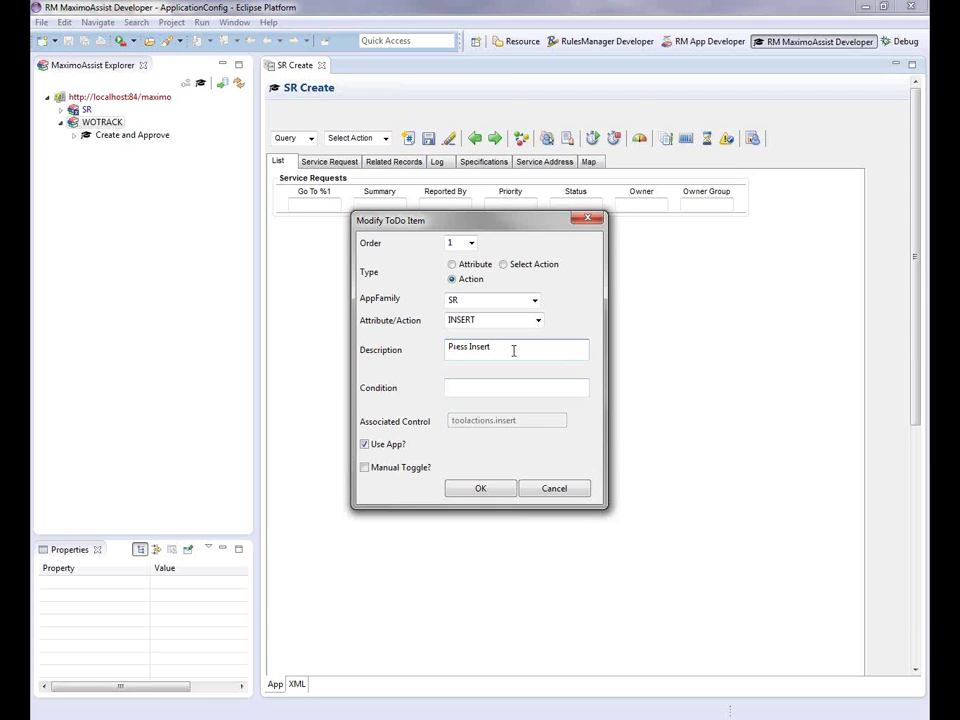
click(470, 490)
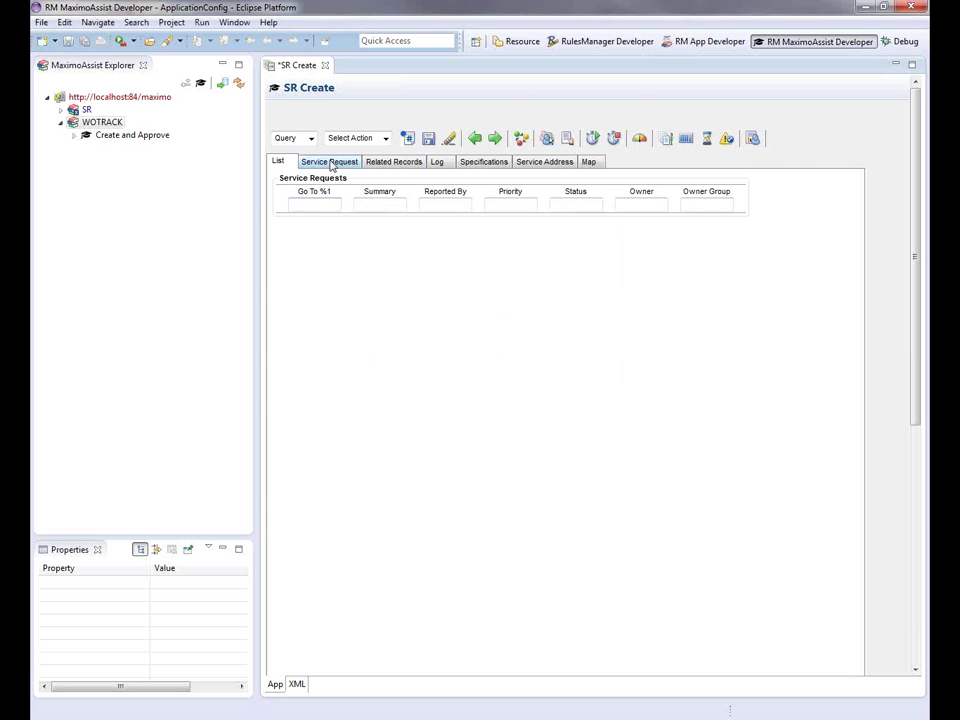
- Add a ToDo item to the service request's Reported By field with the description "Populate Reported By"
click(330, 163)
click(362, 282)
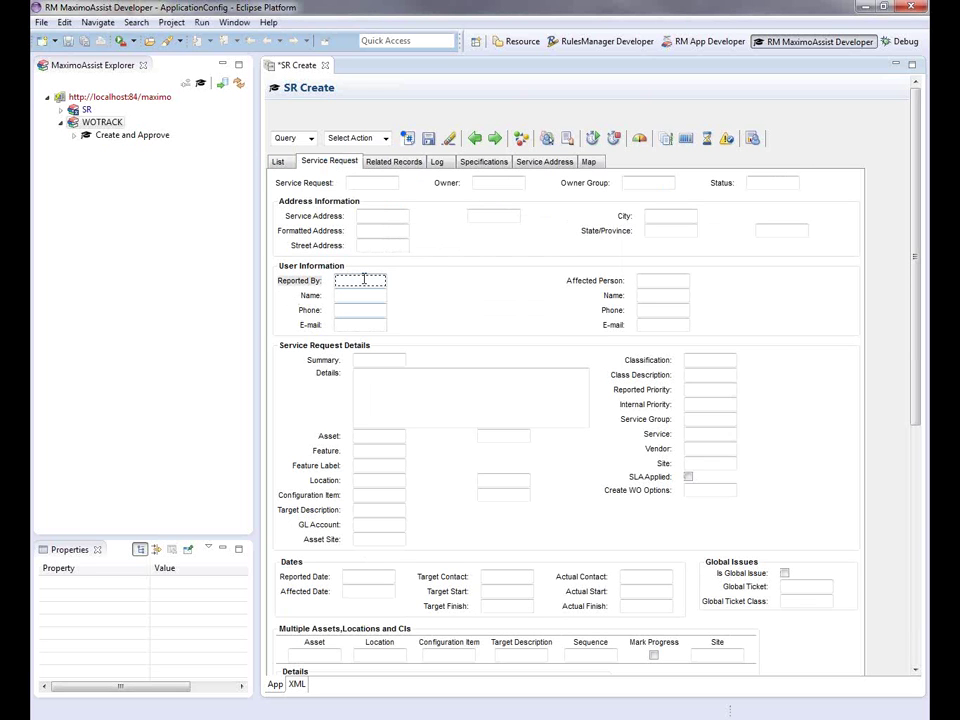
right_click(363, 282)
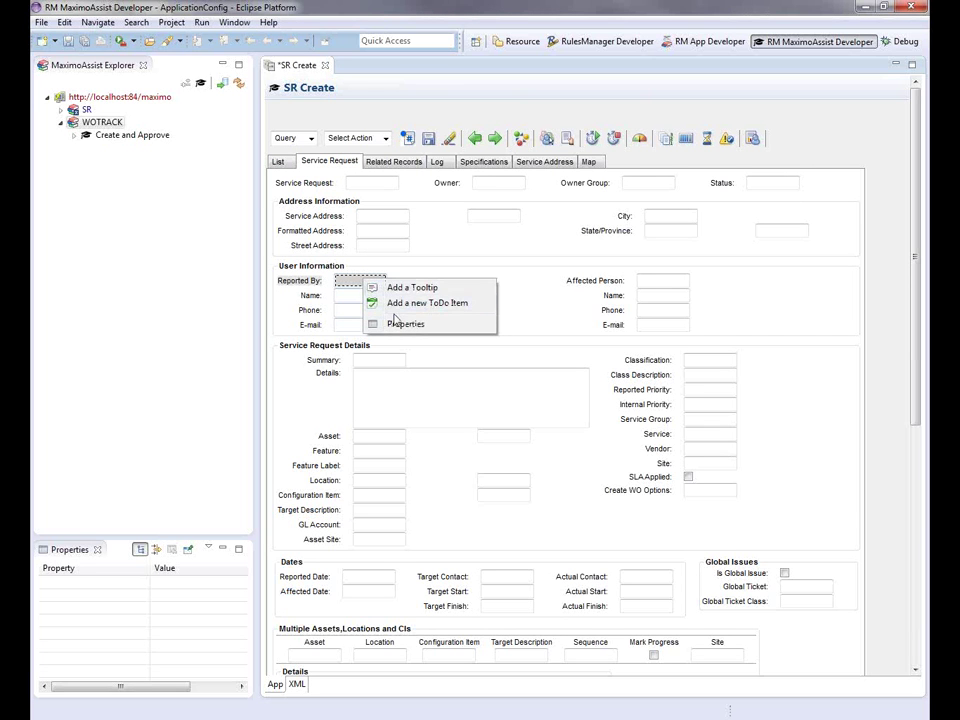
click(424, 304)
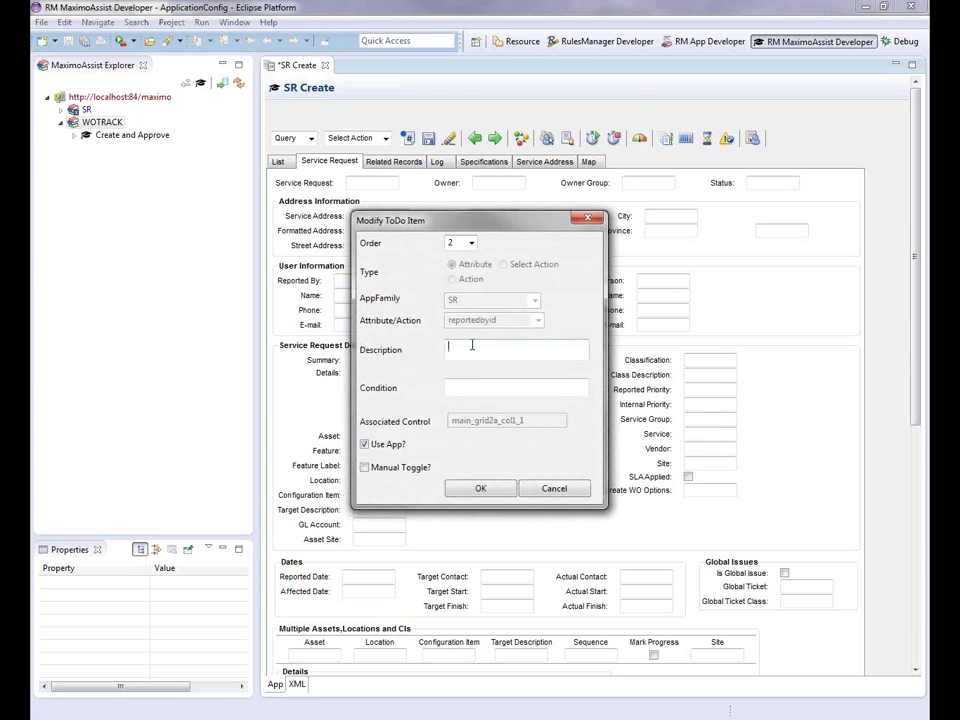
text(Populate Reported By)
click(477, 488)
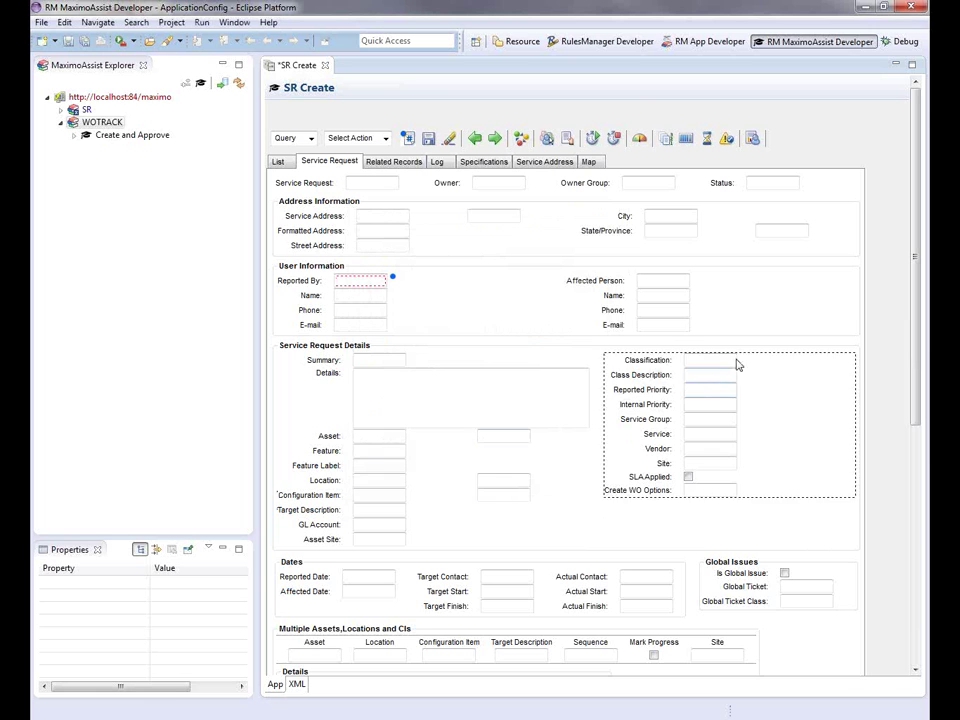
- Add a tooltip reading "Reporeded Person's Priority" to the service request's Reported Priority field
right_click(704, 392)
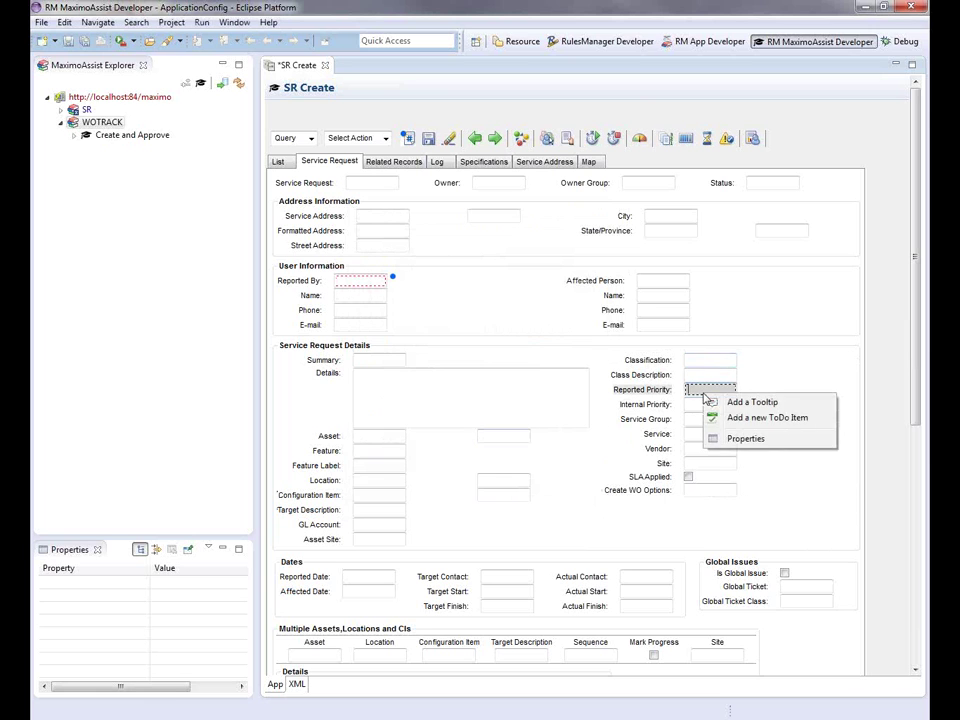
click(760, 401)
click(407, 324)
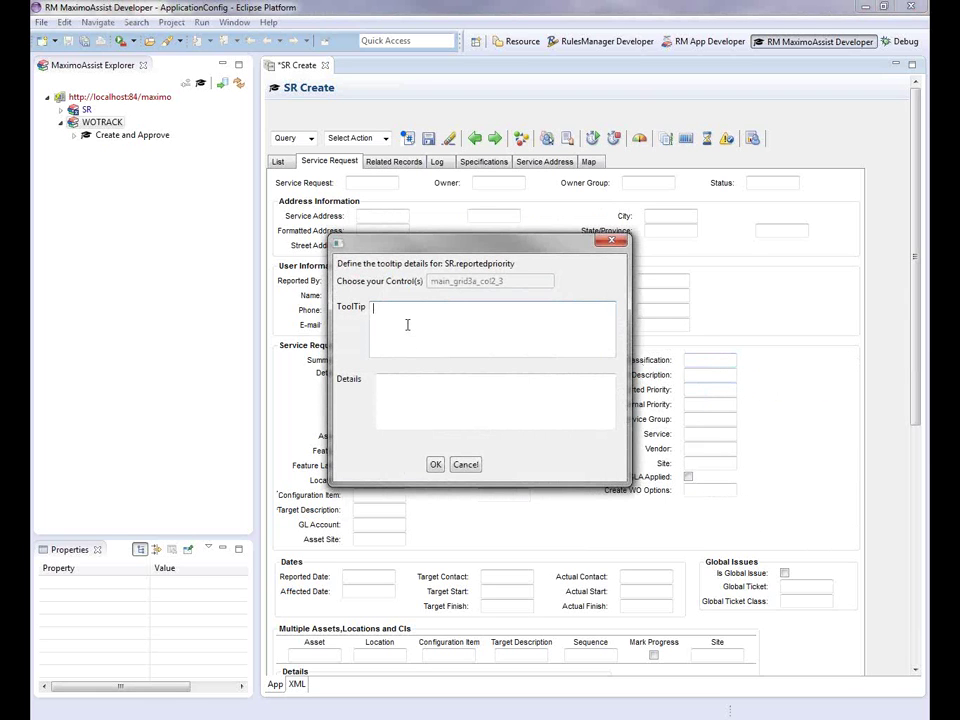
text(Reporeded Person's Priority)
click(435, 466)
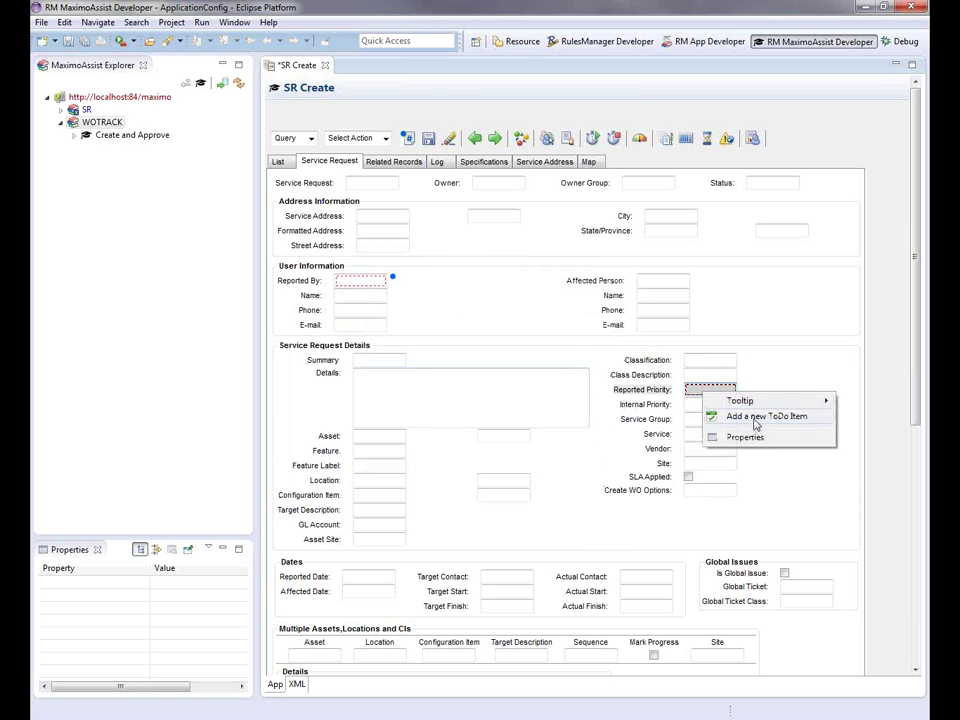
- Add a ToDo item to the Reported Priority field with the description "Populate Reported Priority"
click(754, 415)
key(Tab)
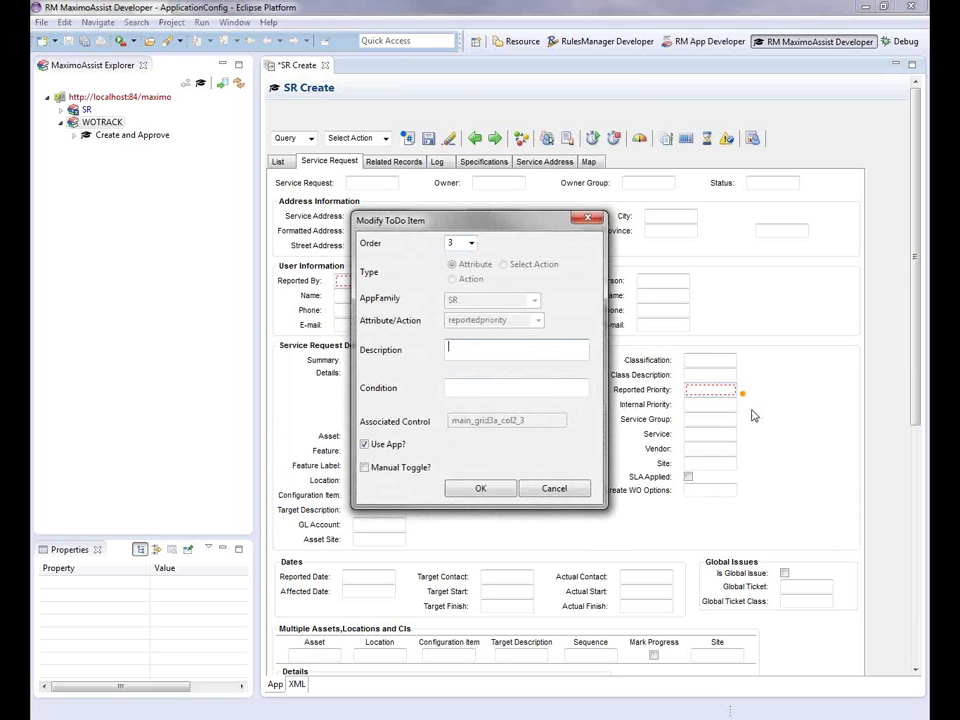
text(Populate the Reported Priority)
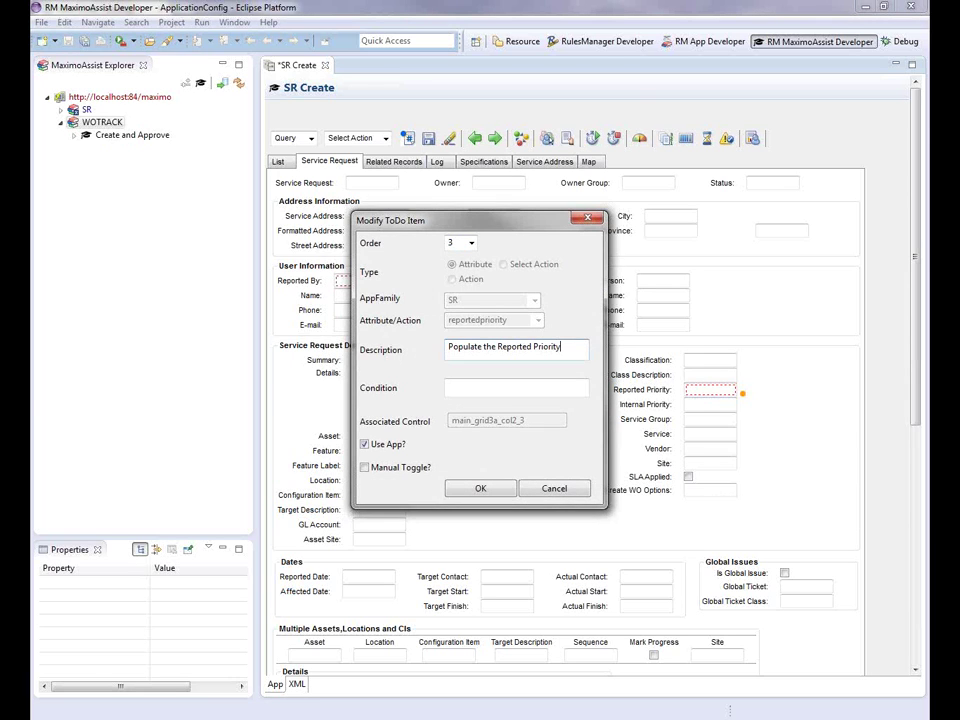
double_click(490, 347)
key(BackSpace)
click(482, 490)
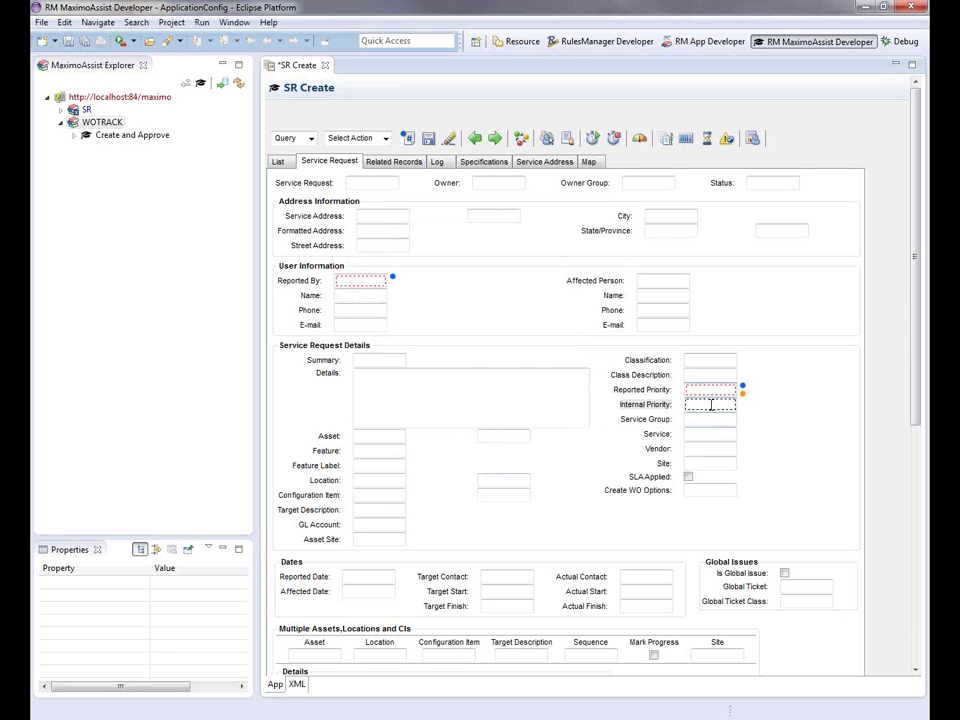
- Add a tooltip reading "Desk Agent's Priority" to the service request's Internal Priority field
right_click(711, 405)
click(757, 414)
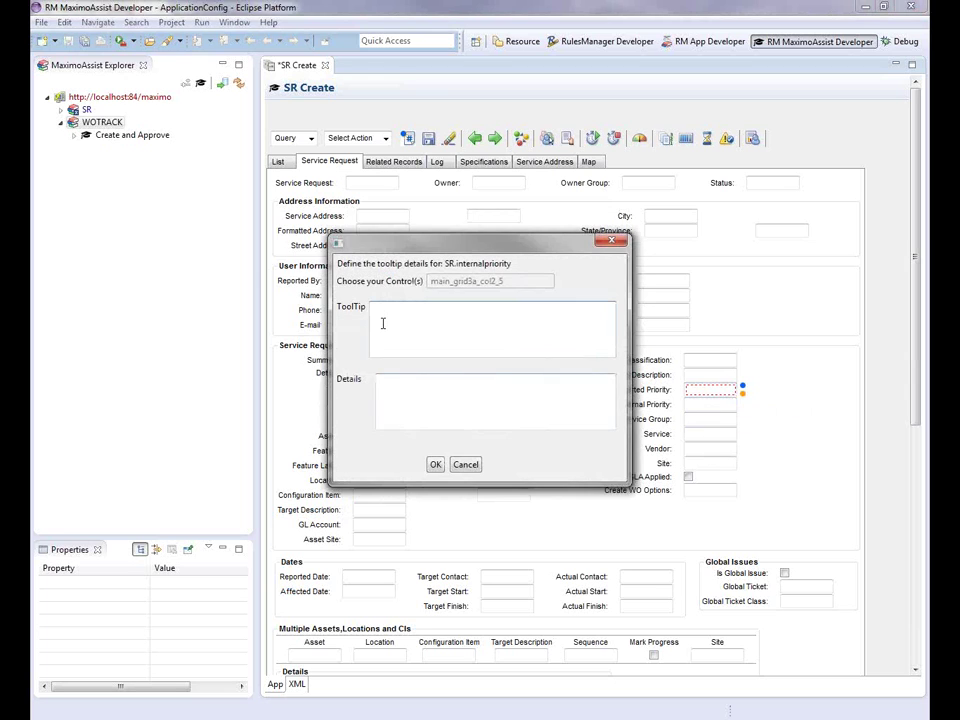
text(Desk Agents)
key(BackSpace)
text('s Priority)
click(435, 464)
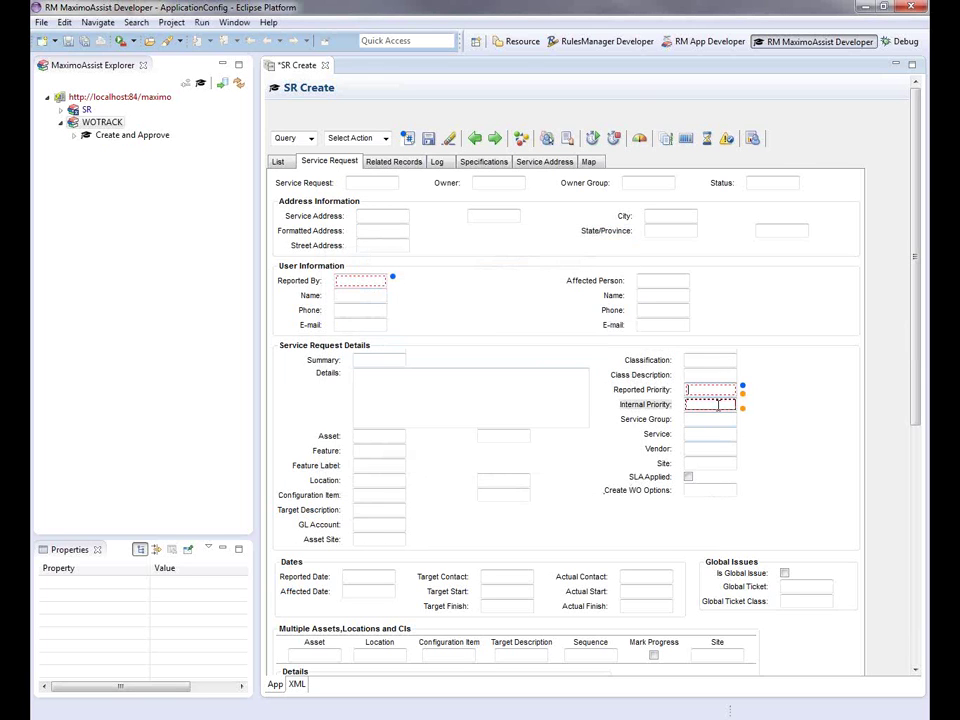
- Add a ToDo item to the Internal Priority field with the description "Populate Internal Priority"
right_click(716, 406)
mouse_move(778, 416)
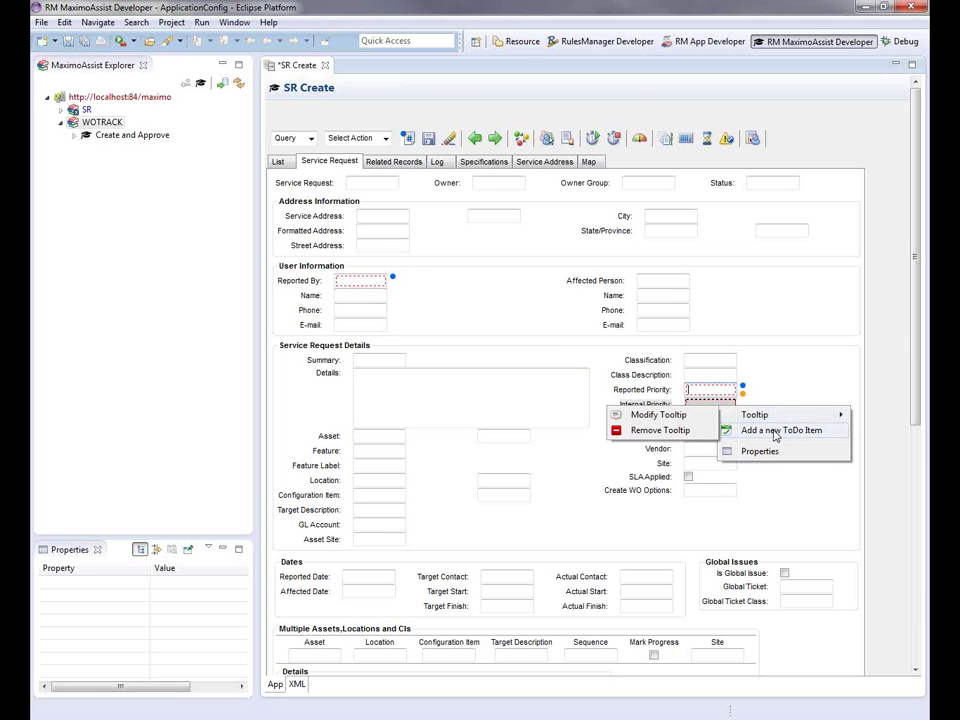
click(742, 430)
click(519, 354)
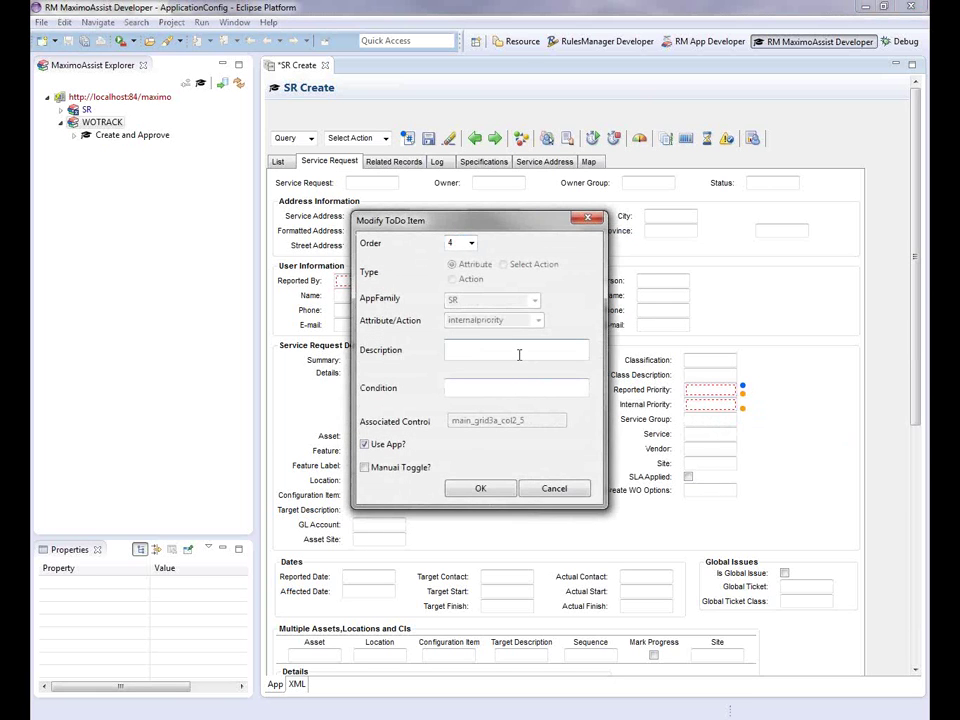
text(Populate Internal Priority)
click(482, 489)
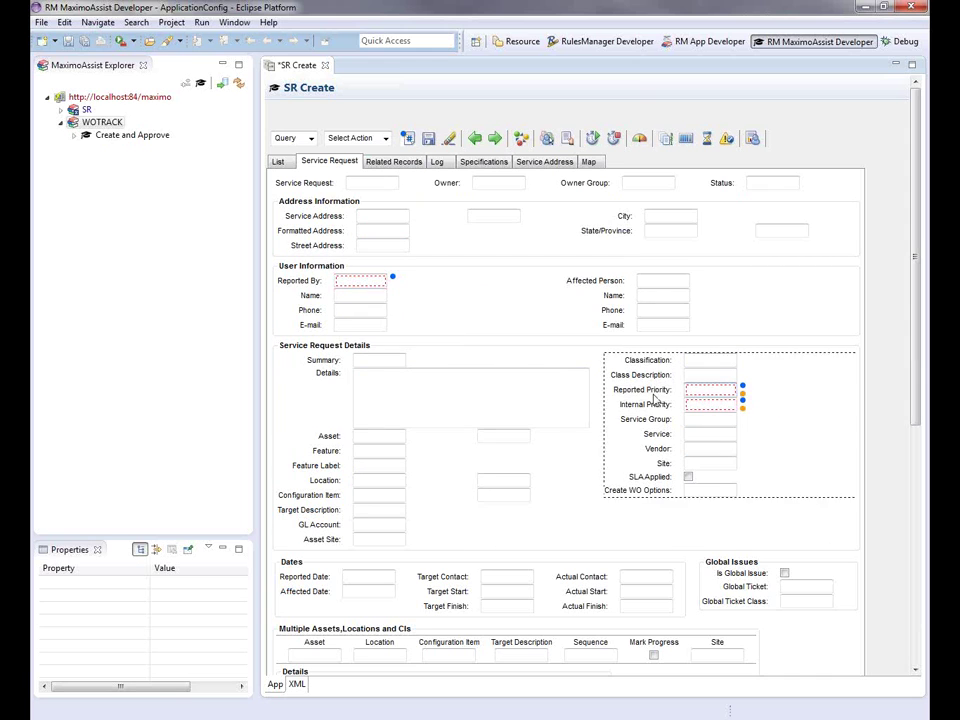
- Add a ToDo item to the Service Group field with the description "Populate Service Group"
right_click(729, 420)
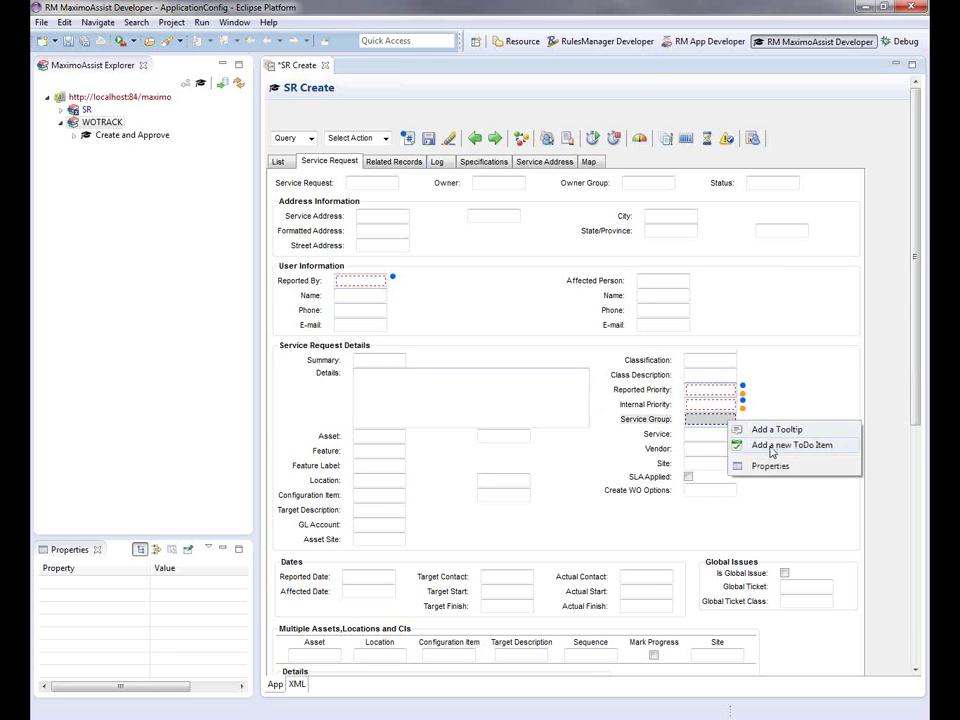
click(771, 446)
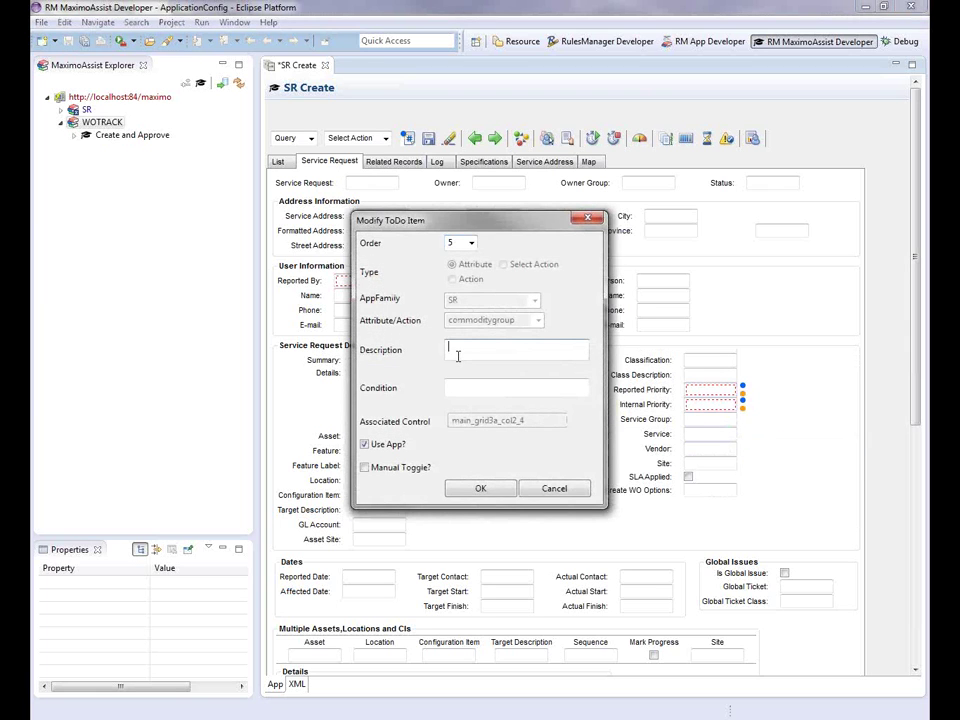
text(Populate Service Group)
click(481, 489)
- Add a ToDo item to the Service field with the description "Populate Service"
right_click(712, 438)
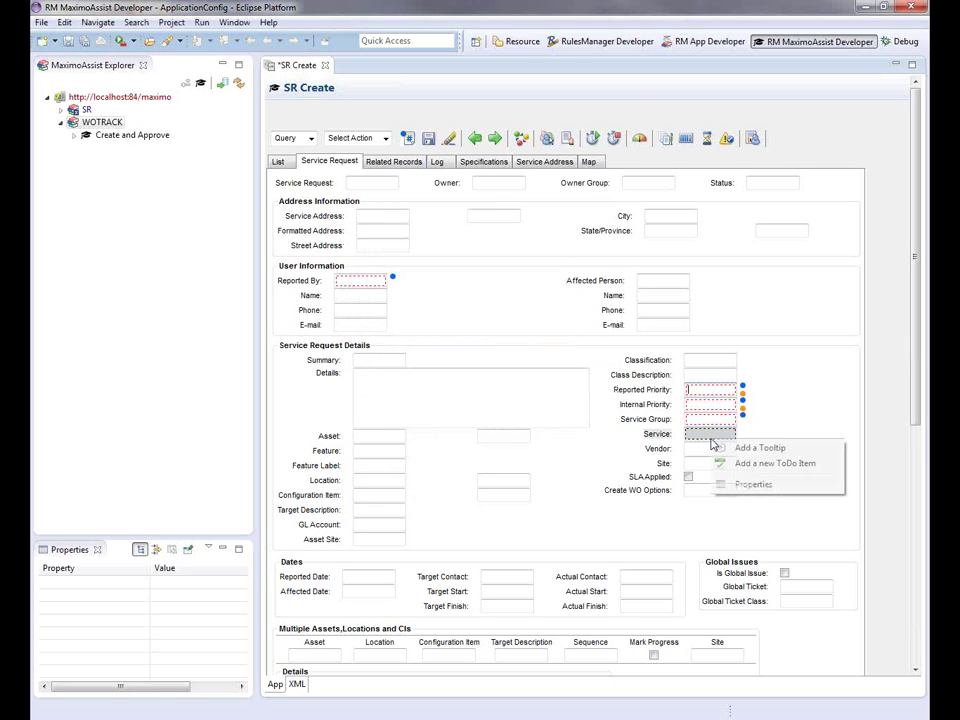
click(765, 464)
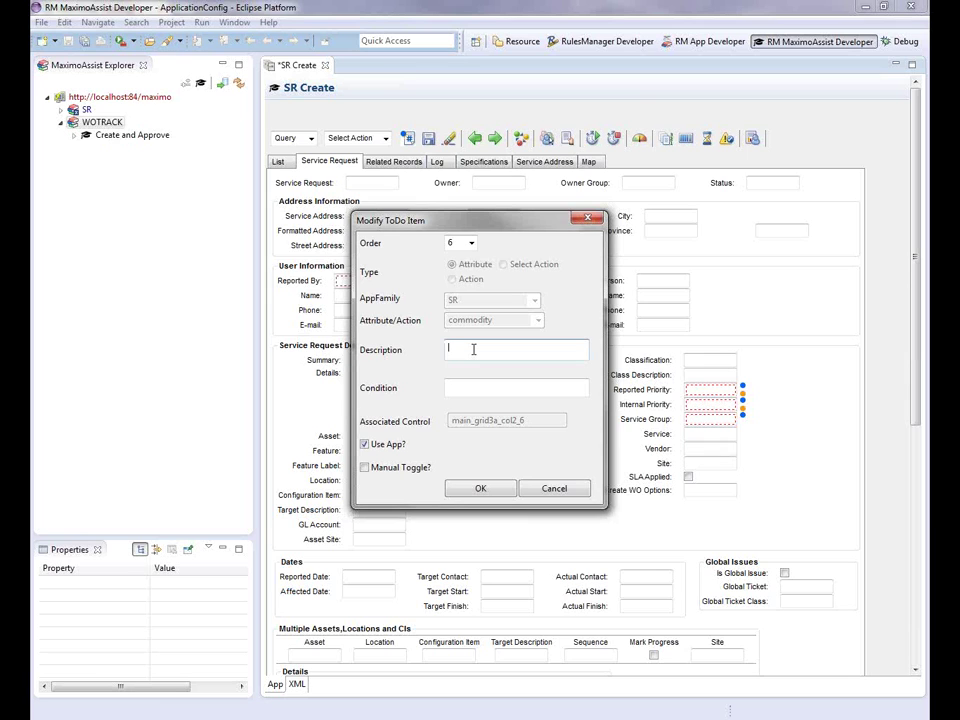
text(Populate C)
key(BackSpace)
text(Service)
click(481, 489)
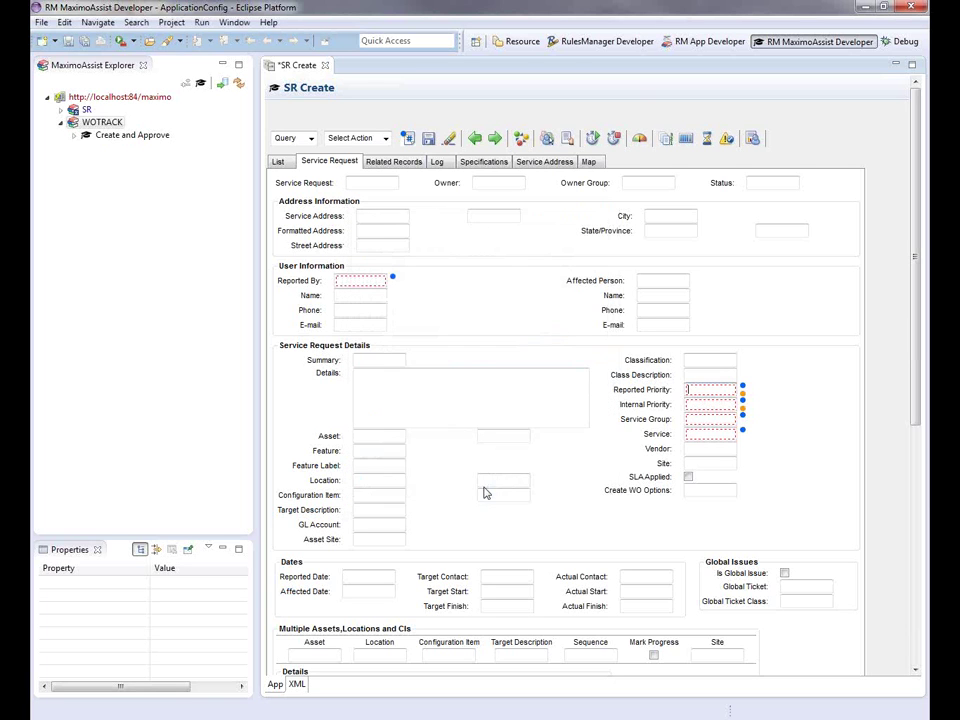
- Add a ToDo item to the service request's Summary field with the description "Populate Description"
right_click(375, 357)
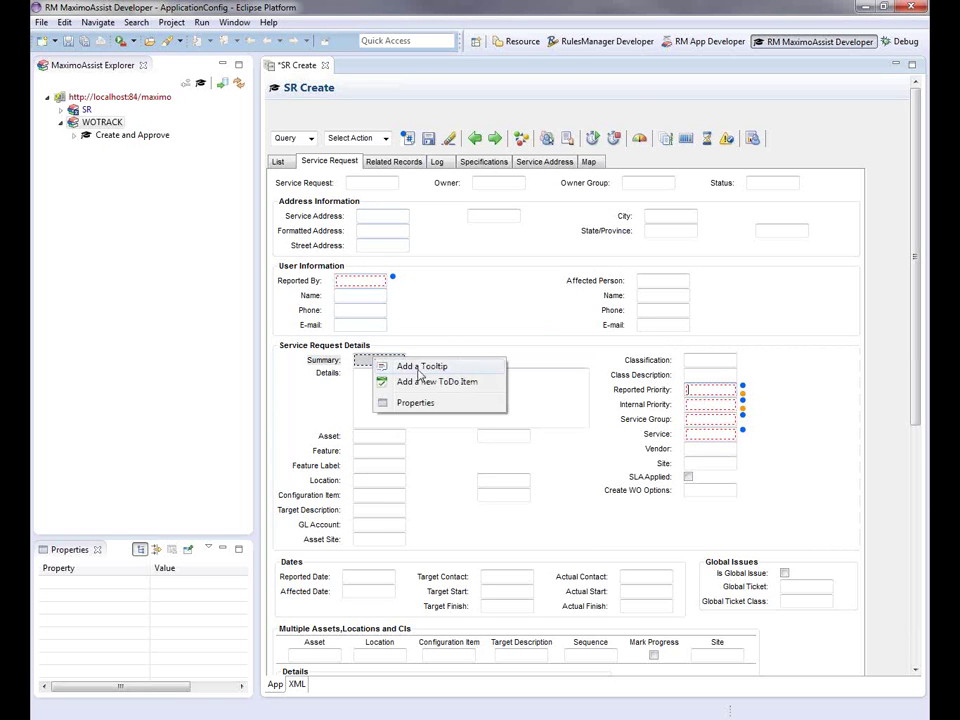
click(400, 380)
click(503, 347)
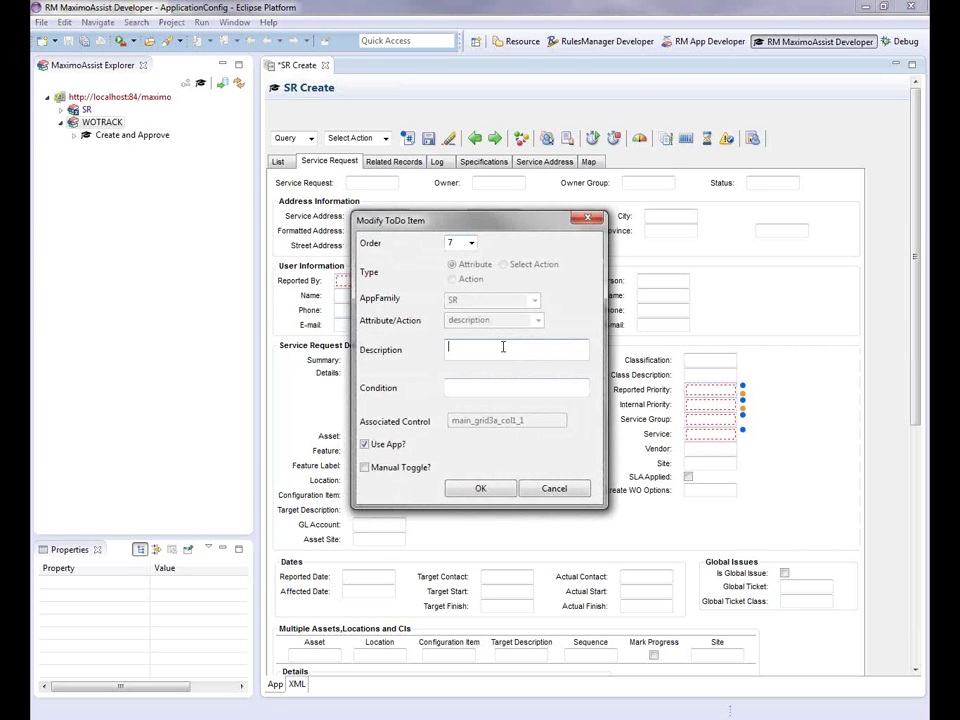
text(Populate Description)
click(478, 489)
- Add a ToDo item to the service request's Details field with the description "Populate Details"
right_click(395, 393)
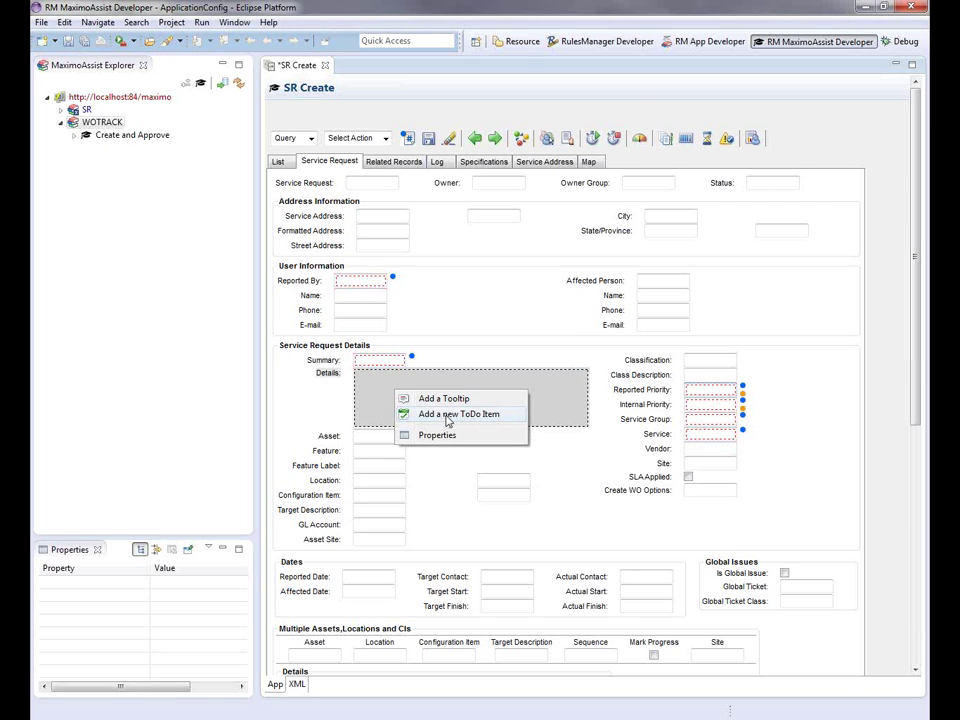
click(447, 418)
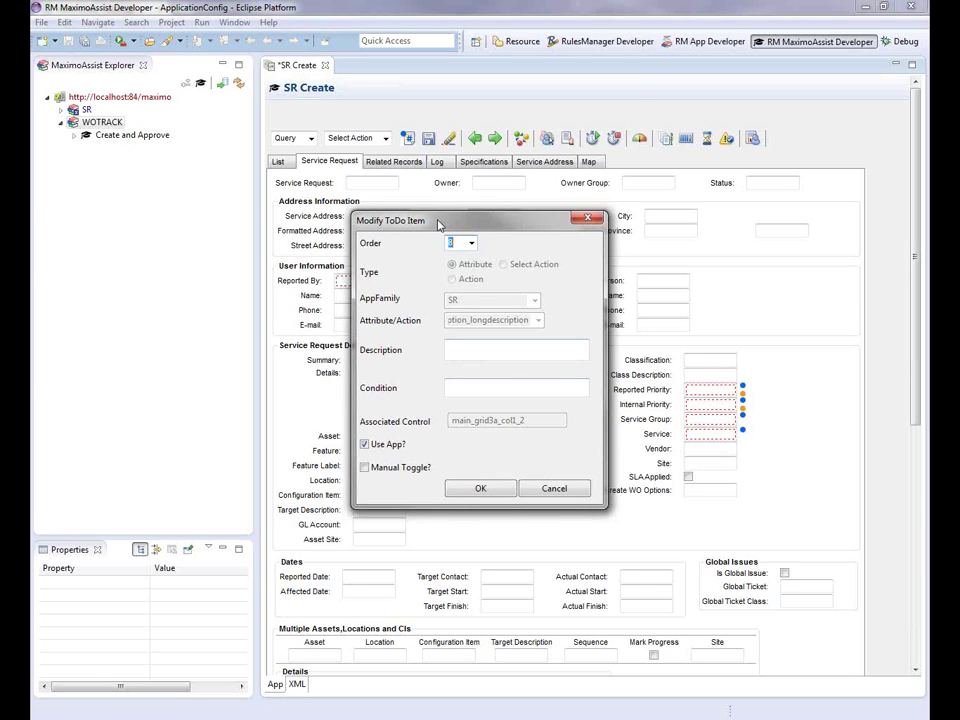
drag(441, 231, 499, 237)
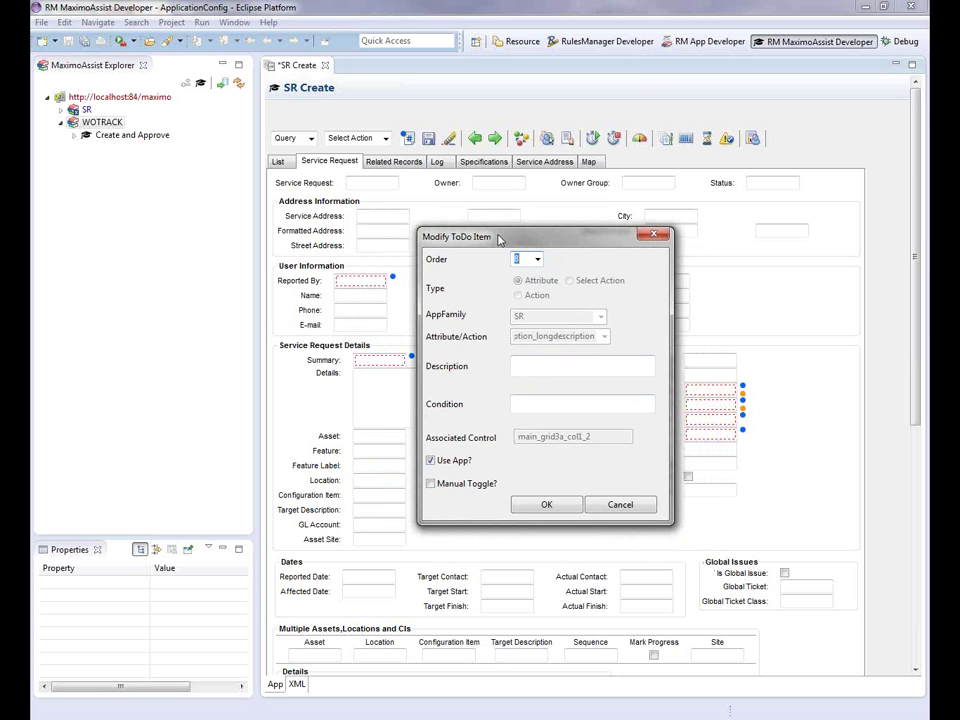
click(530, 373)
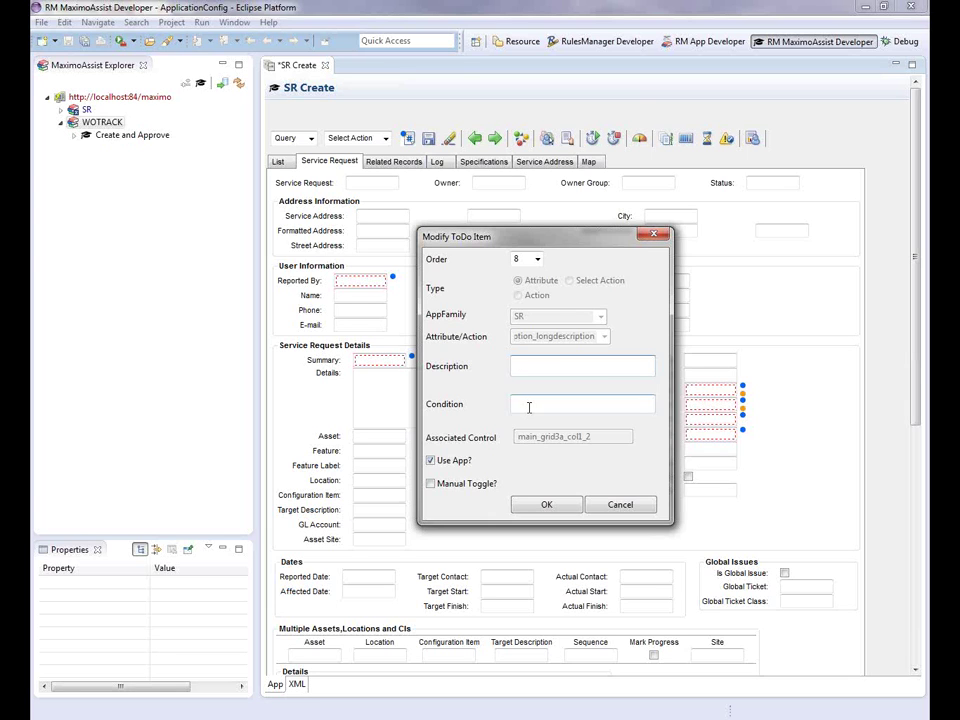
text(Poplate)
key(BackSpace)
key(BackSpace)
key(BackSpace)
key(BackSpace)
text(ulaulapte Details)
click(546, 504)
- Add a ToDo item to the Asset Site field with the description "Populate Site"
scroll(410, 505, down, 3)
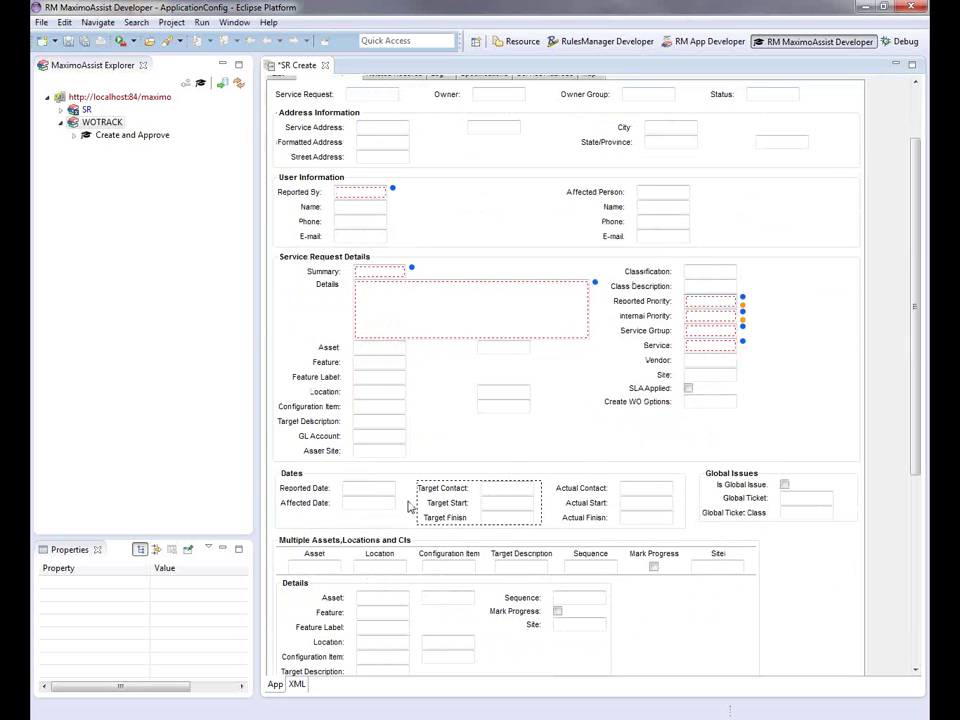
right_click(368, 451)
click(428, 477)
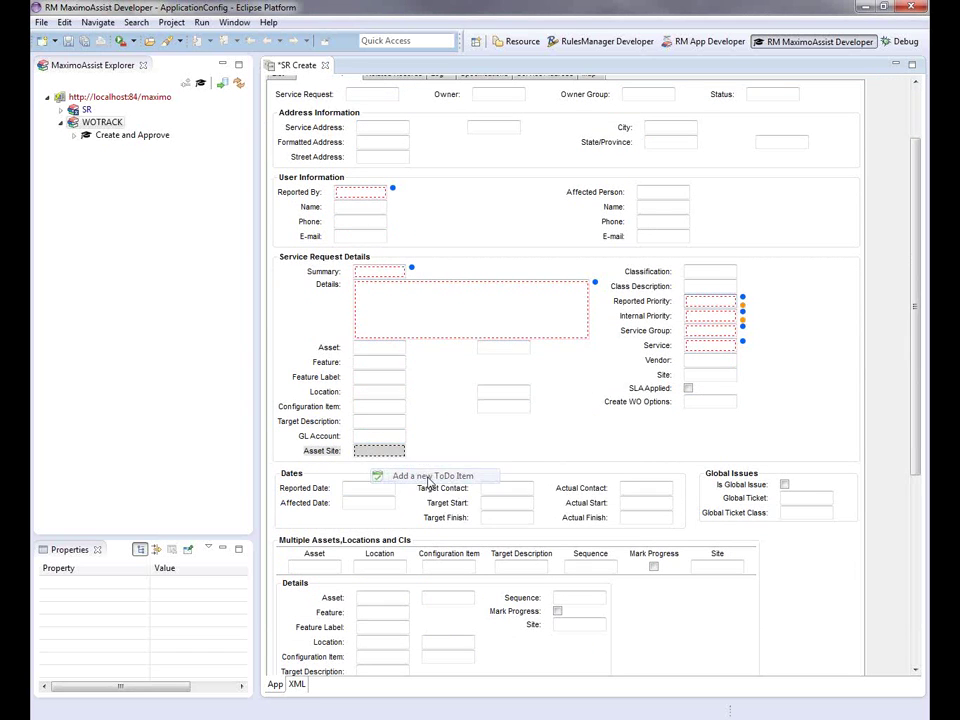
click(459, 351)
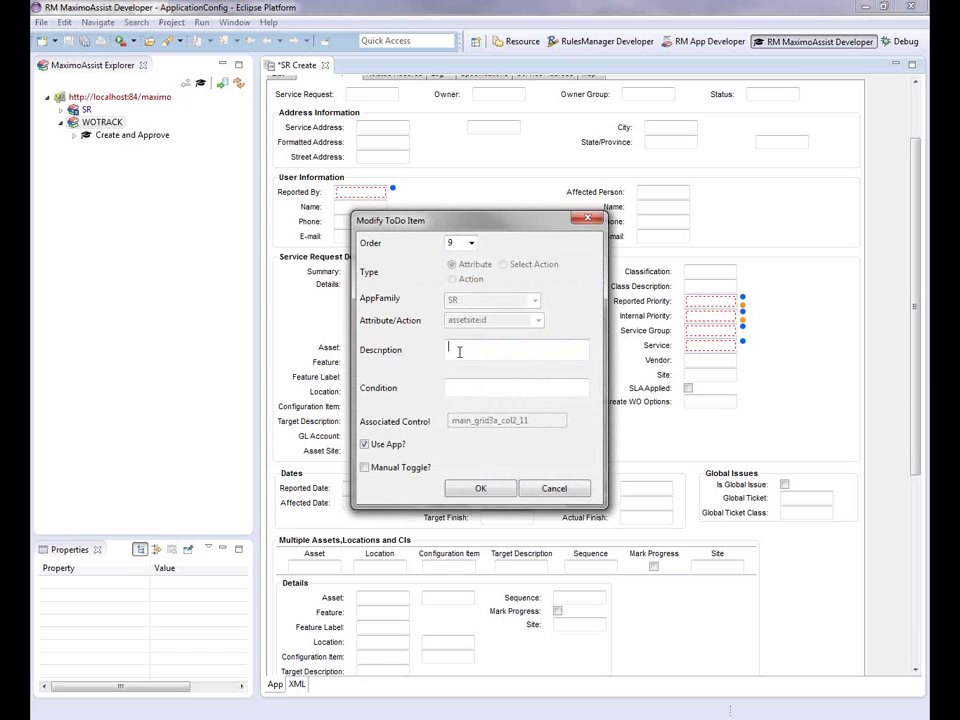
text(Sit)
key(BackSpace)
key(BackSpace)
text(Populate Site)
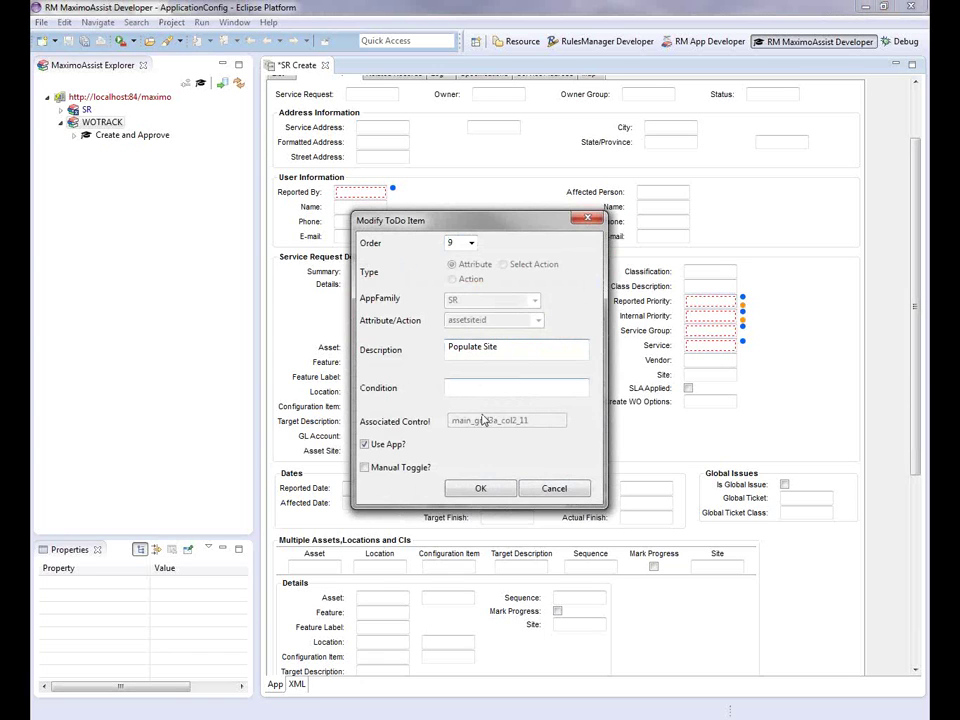
click(480, 489)
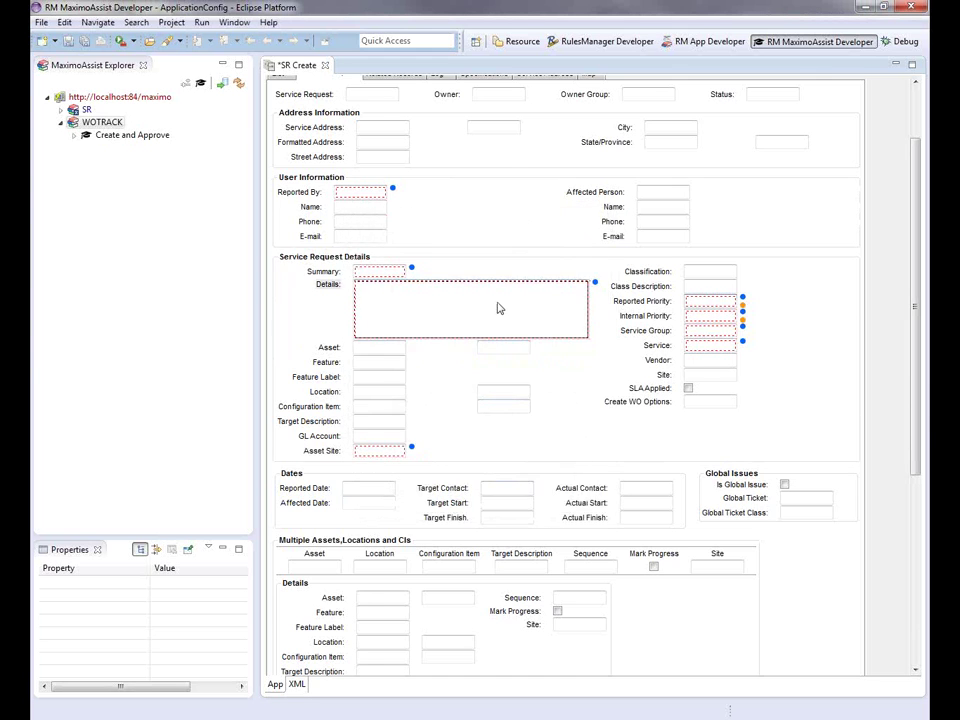
- Add a ToDo item to the service request form's save action with the description "Save the Record"
right_click(431, 142)
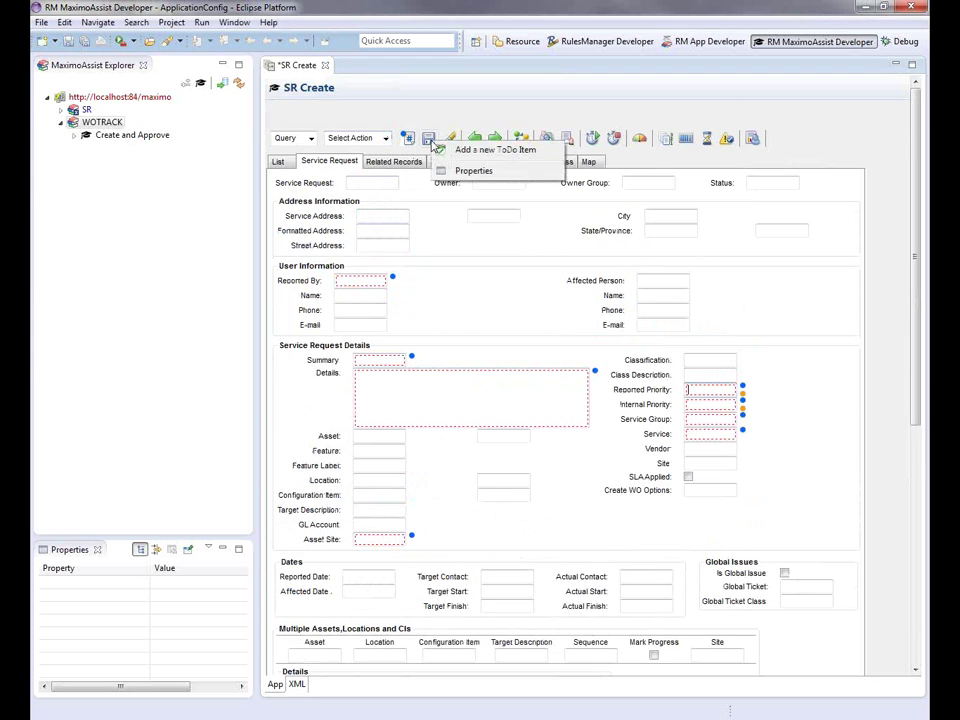
click(492, 150)
click(466, 352)
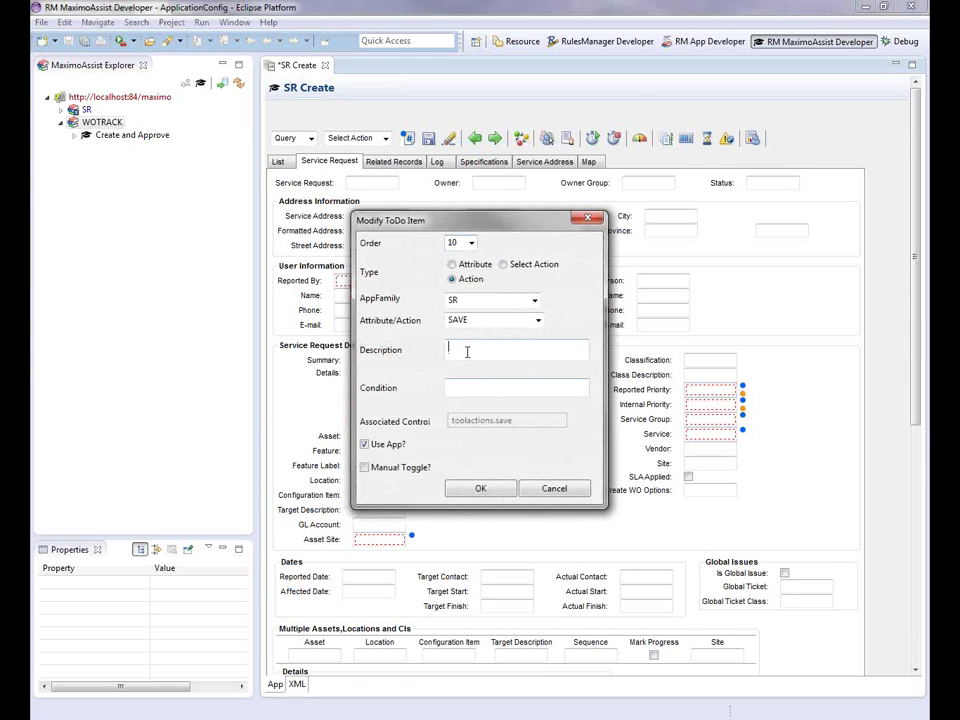
text(Save the Record)
click(481, 488)
- Add a Select Action ToDo item for Create-->Work Order with the description "Press Create->Work Order" and the condition SR.WORKORDER[0]
right_click(386, 142)
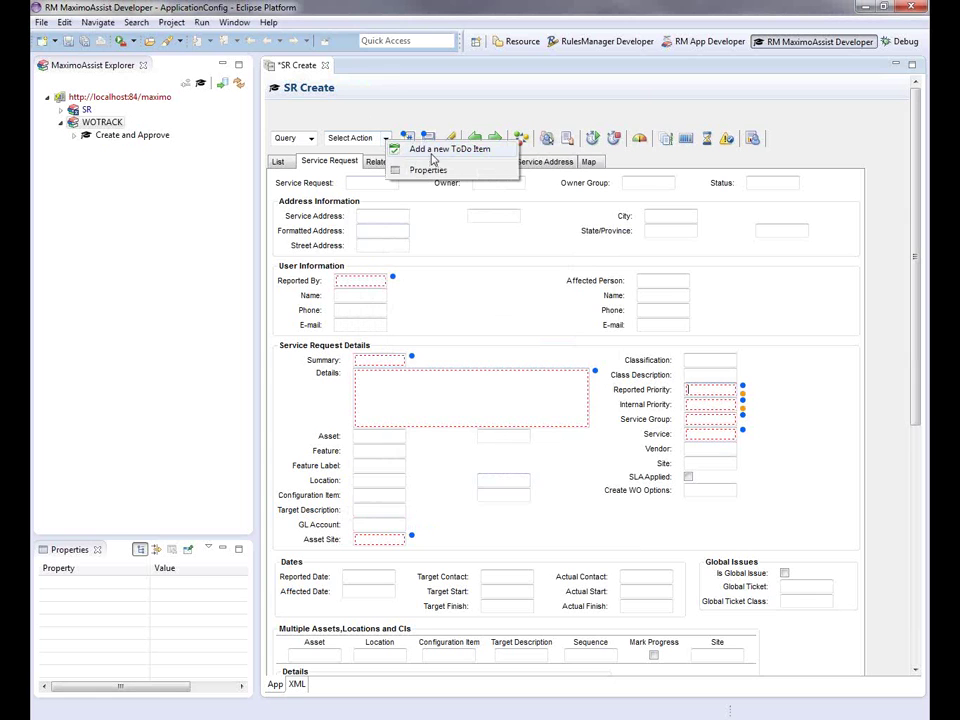
click(441, 150)
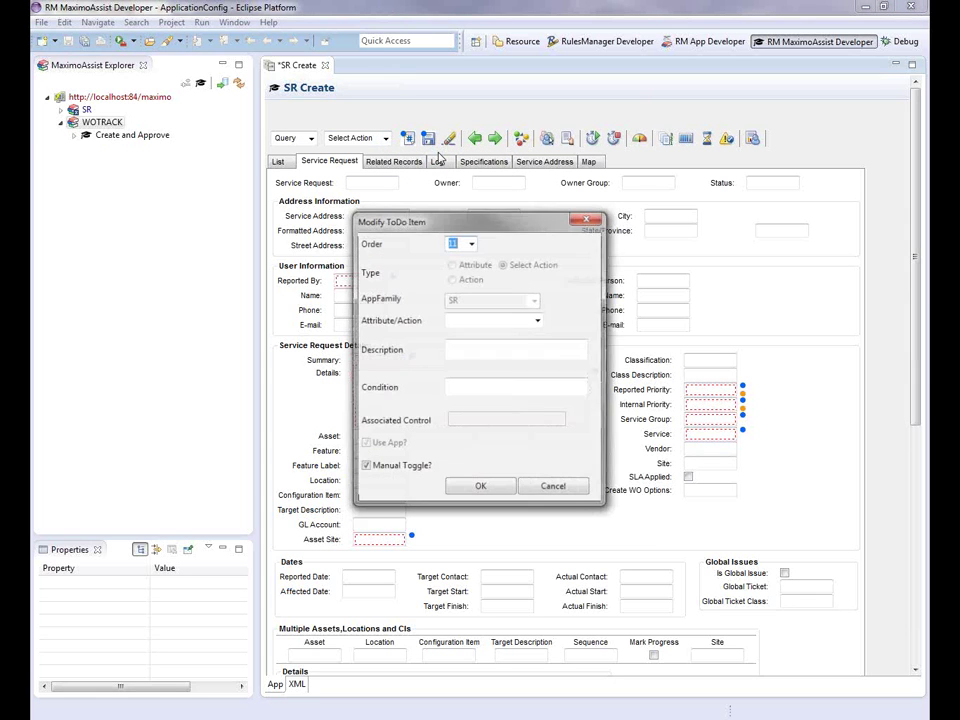
click(537, 320)
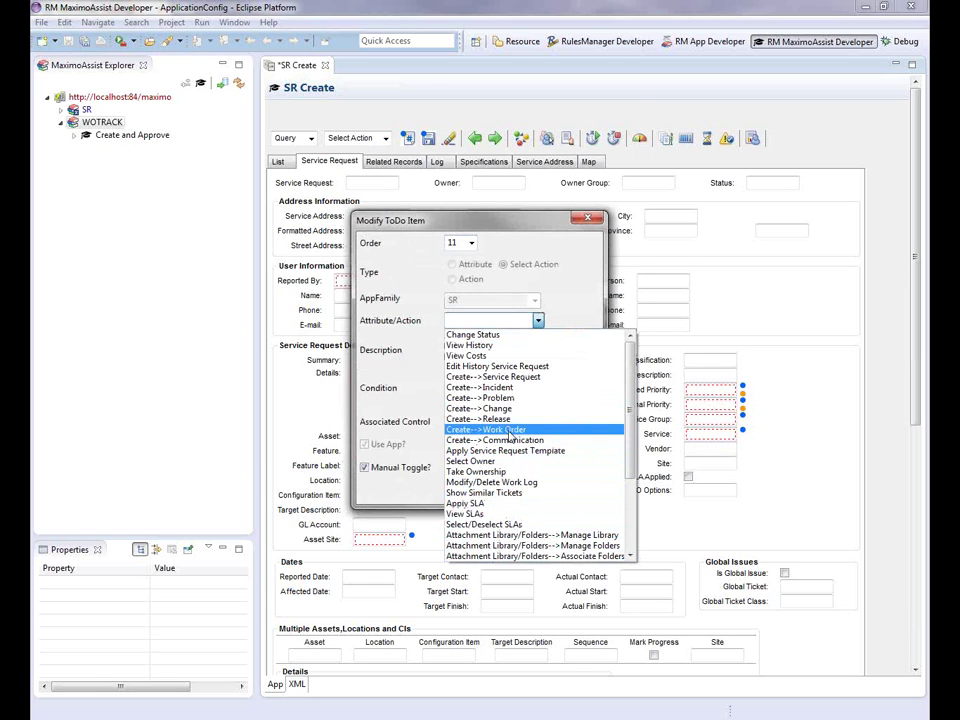
click(510, 430)
click(470, 388)
click(452, 350)
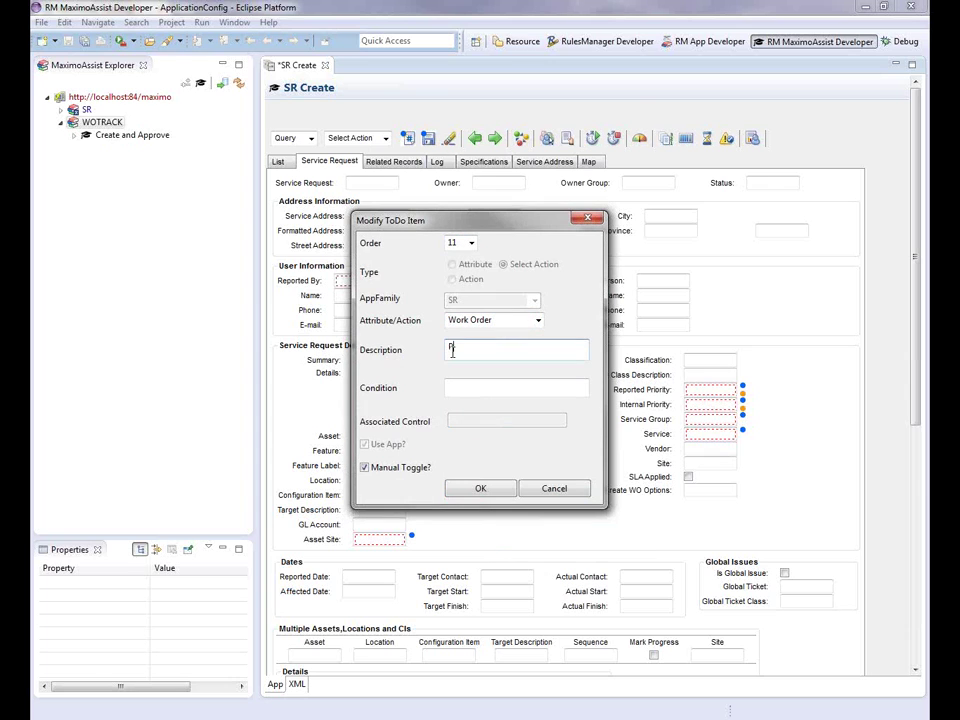
text(Press Create->Workor)
key(BackSpace)
key(BackSpace)
text(Order)
key(Tab)
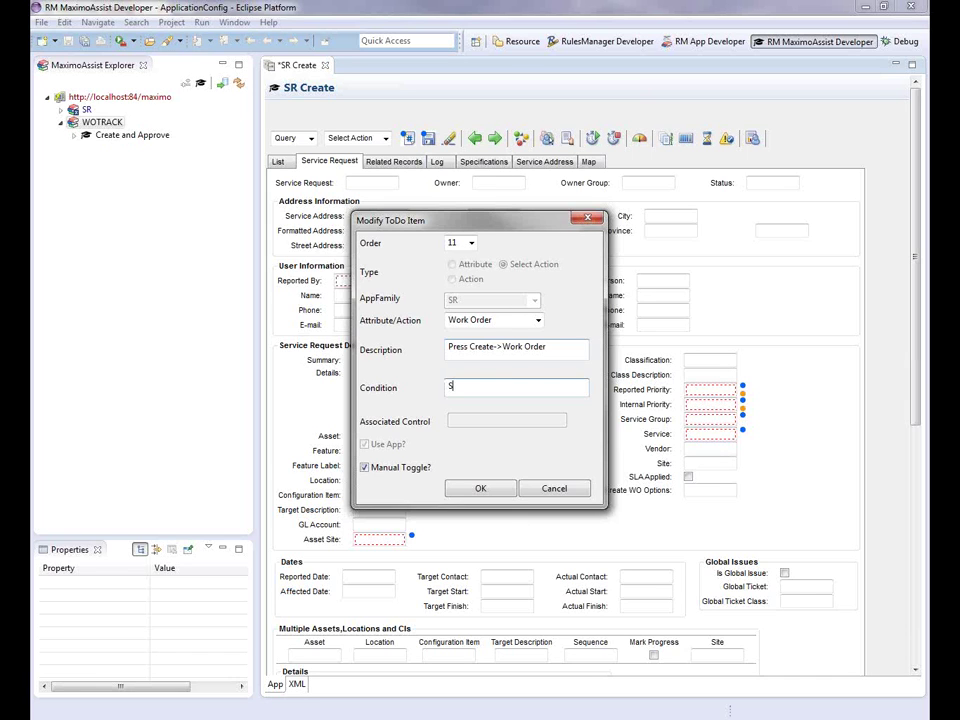
text(R.WORKORDER[0])
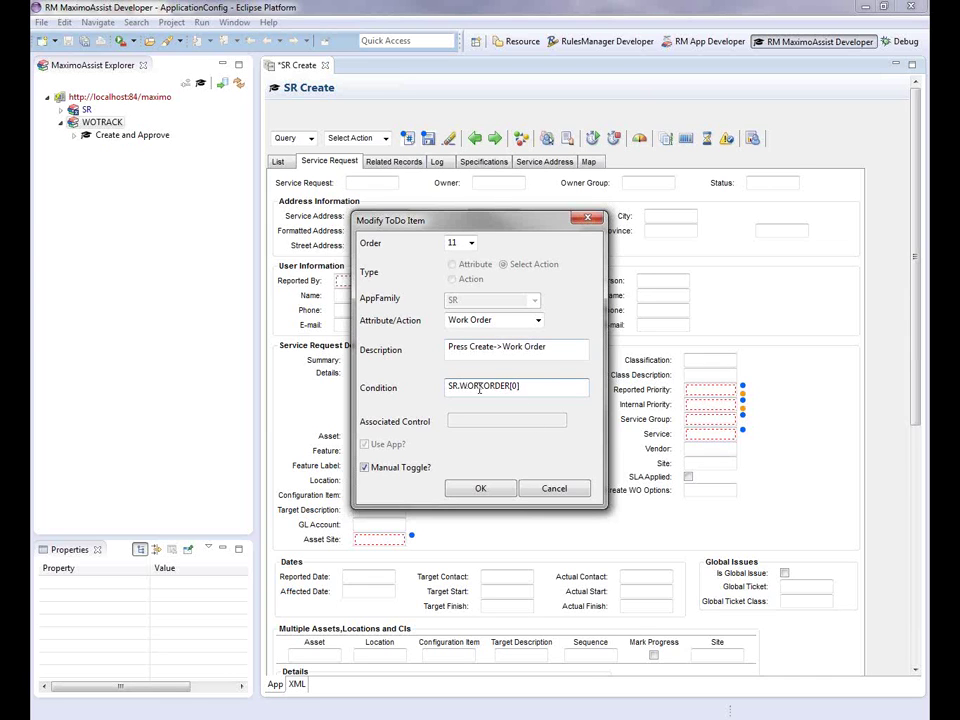
click(482, 488)
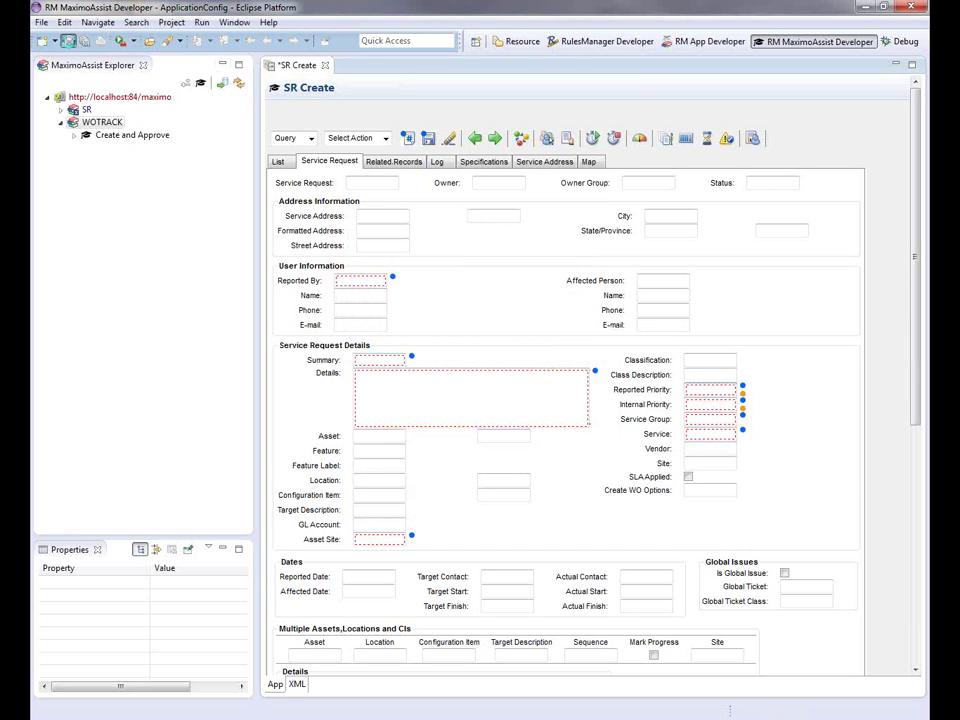
- Save the SR Create guide and expand its contents and Defaults under the SR application
click(70, 42)
click(60, 109)
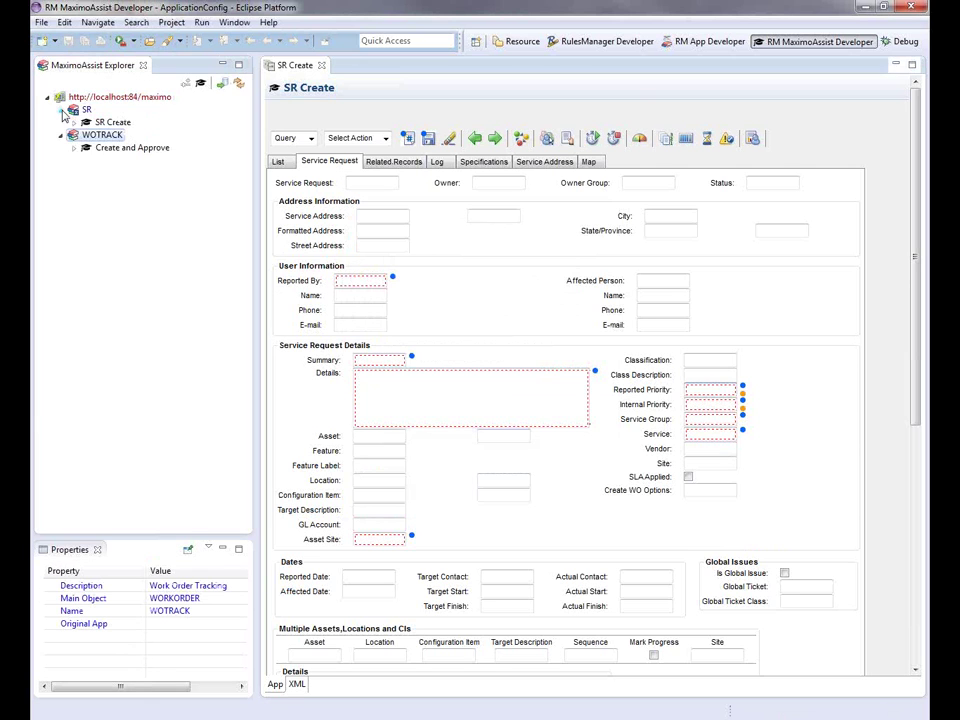
click(73, 122)
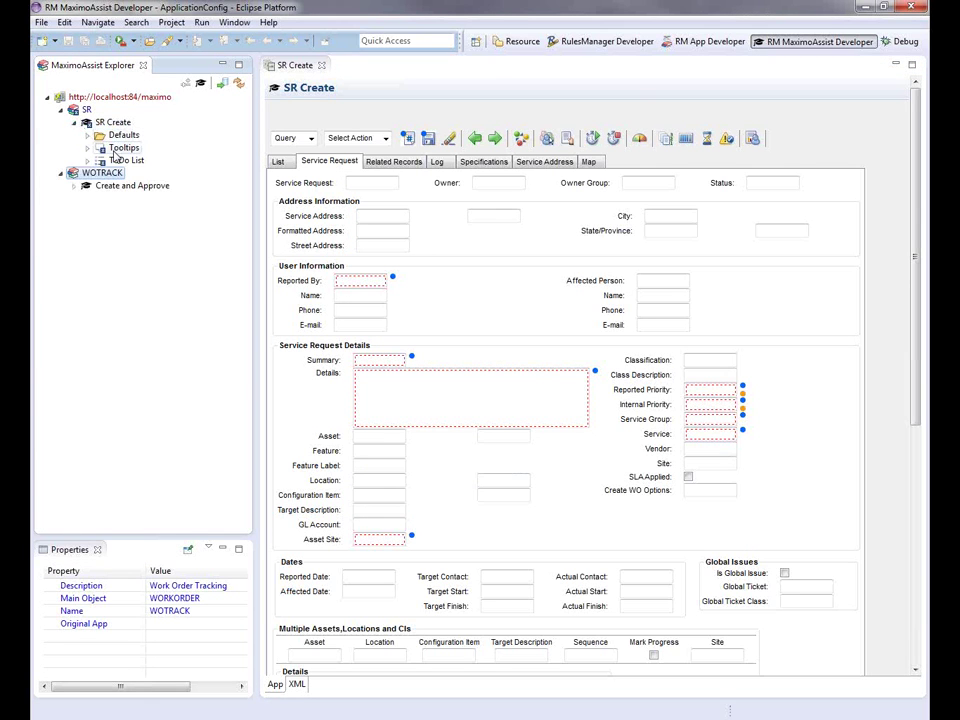
click(88, 135)
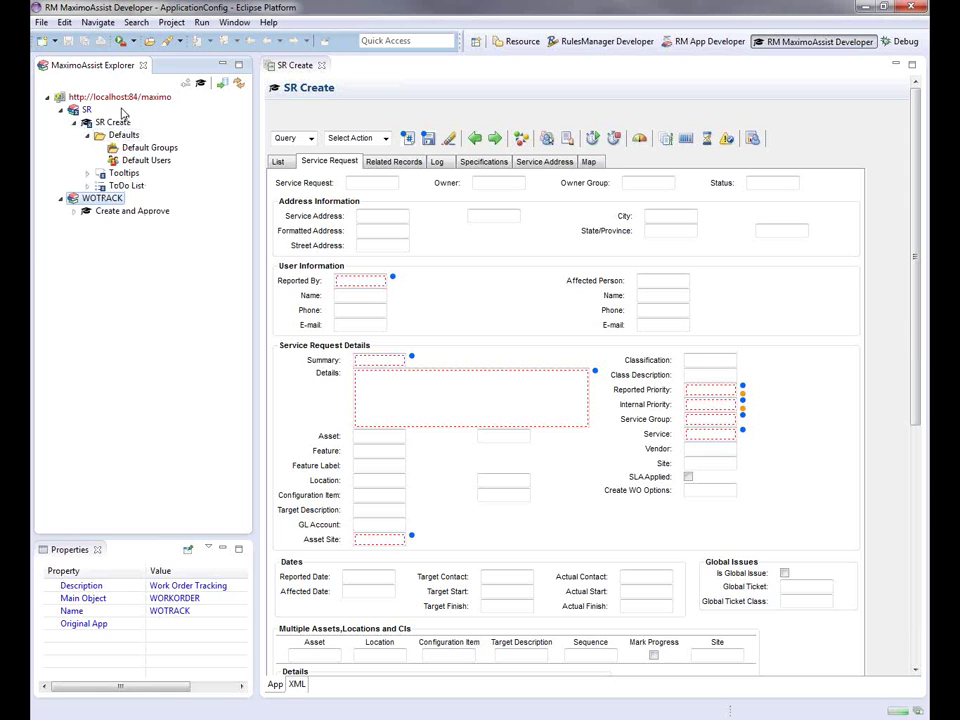
- Commit the SR Create guide to the Maximo server together with the MaximoAssist.xml file
click(224, 86)
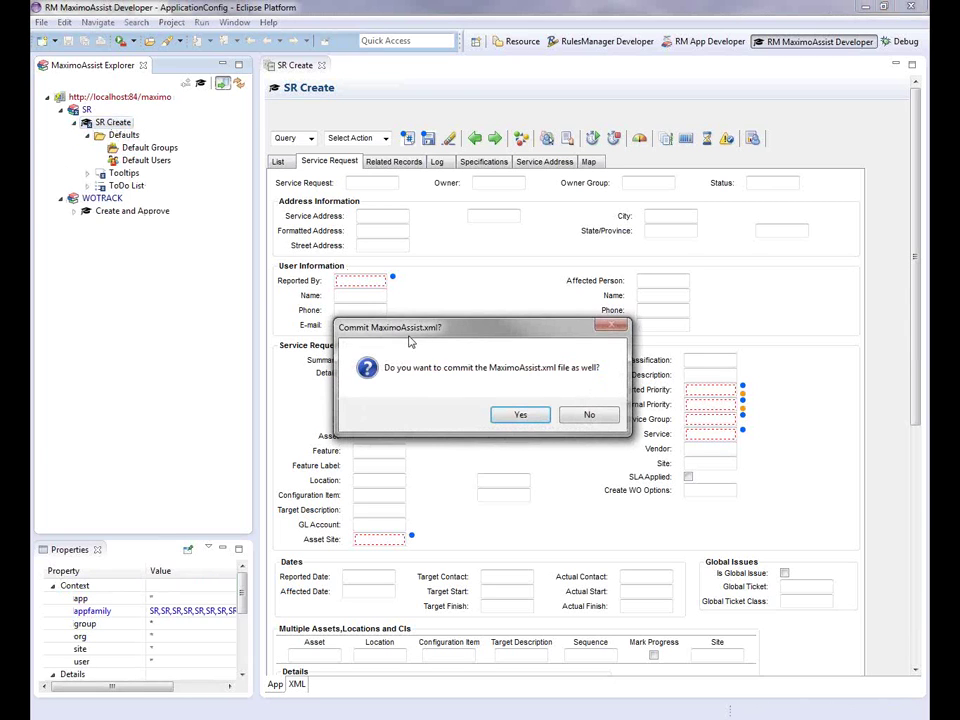
click(521, 416)
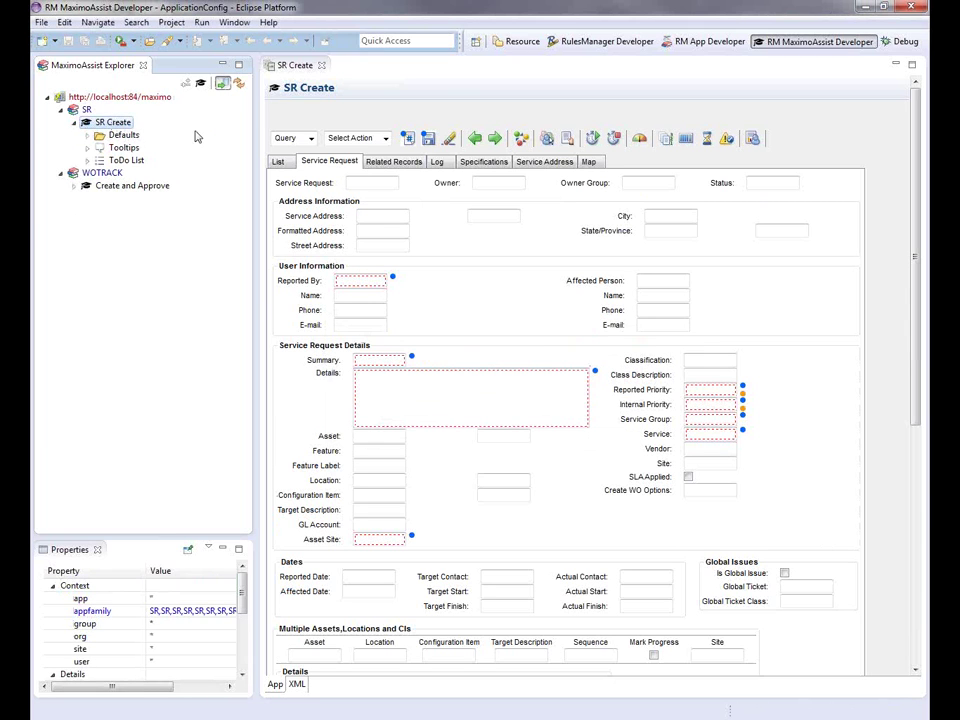
click(239, 87)
- Switch to Maximo in the browser and leave the work order for the Start Center without saving its changes
key(alt+Tab)
click(743, 50)
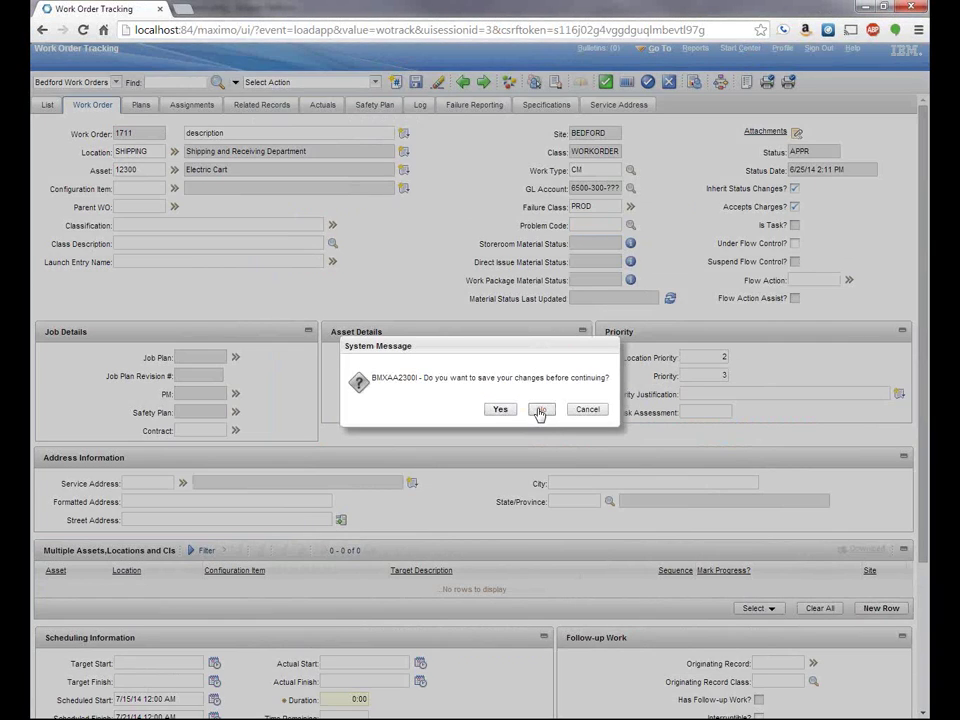
click(540, 410)
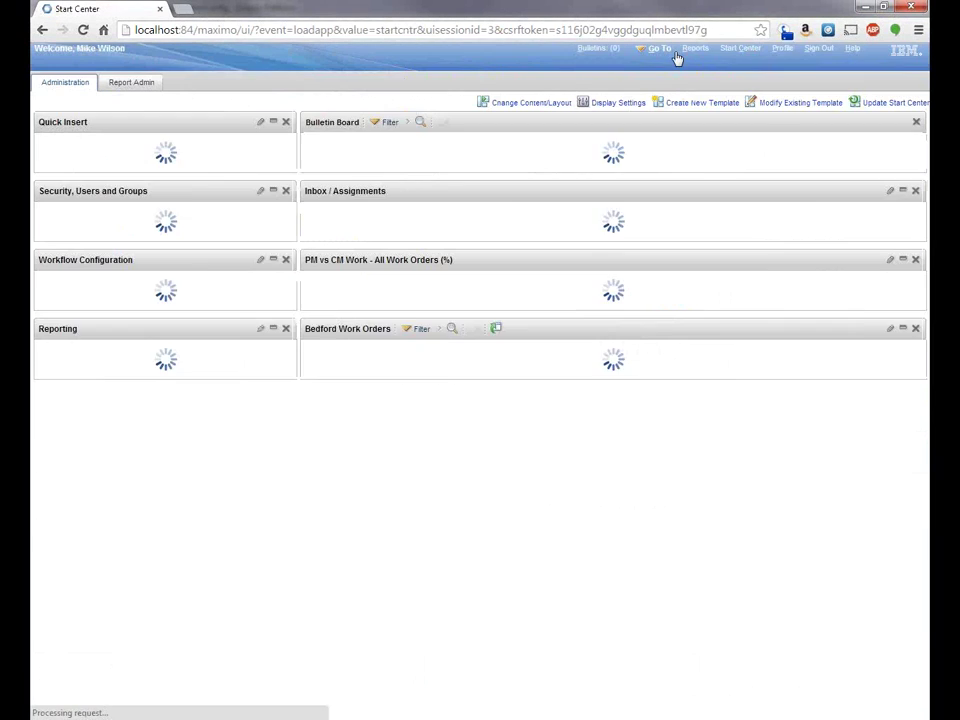
click(659, 48)
mouse_move(700, 341)
click(784, 341)
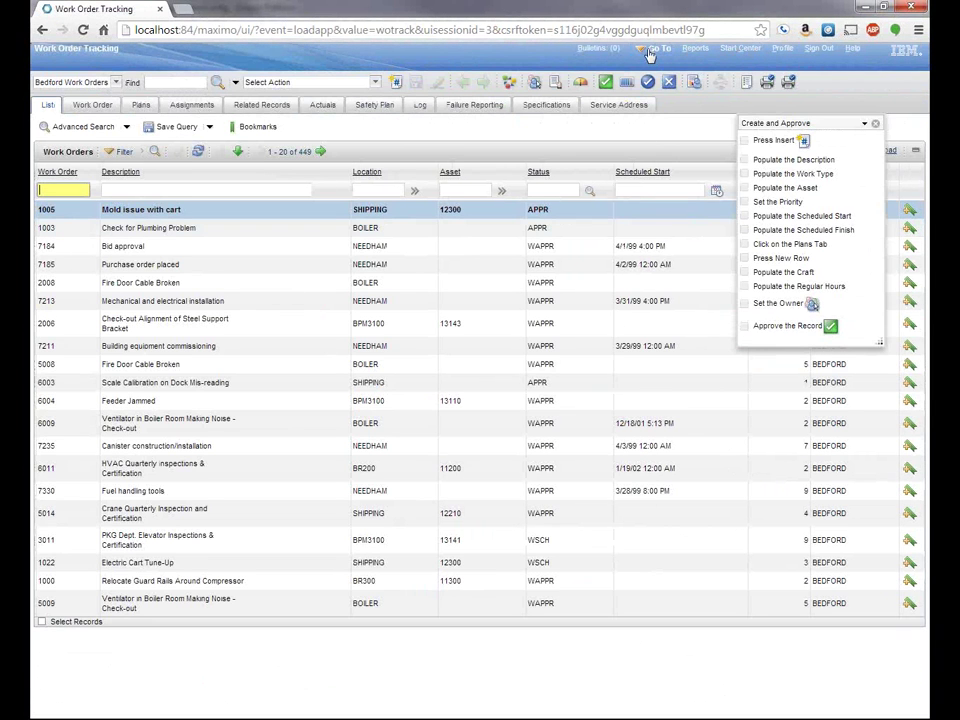
- Open the Service Requests application from the Work Orders module
click(659, 48)
mouse_move(700, 341)
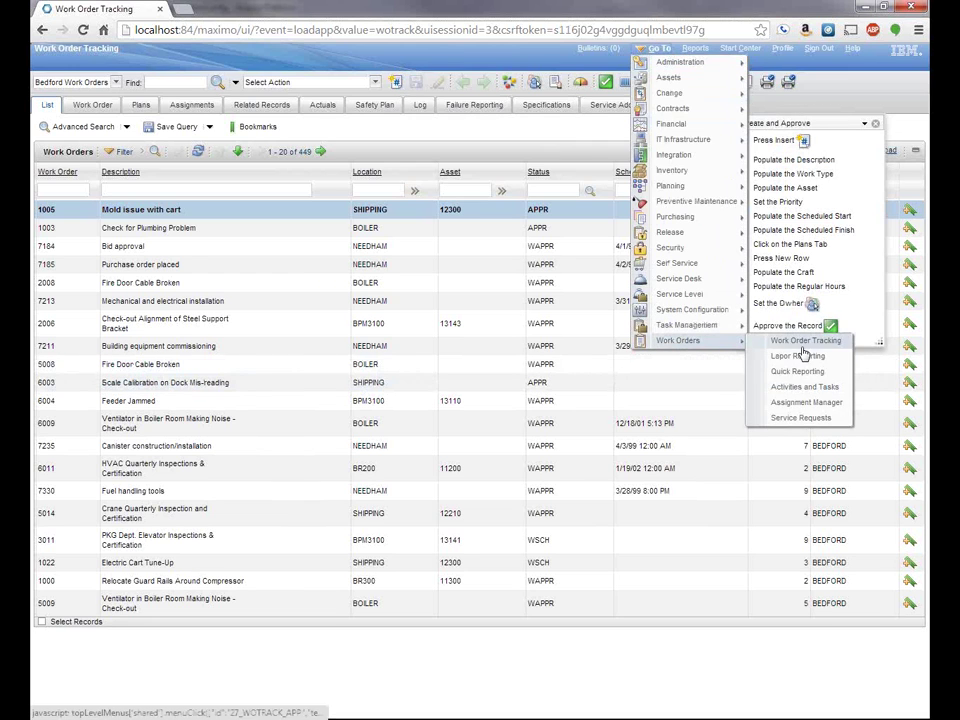
click(806, 414)
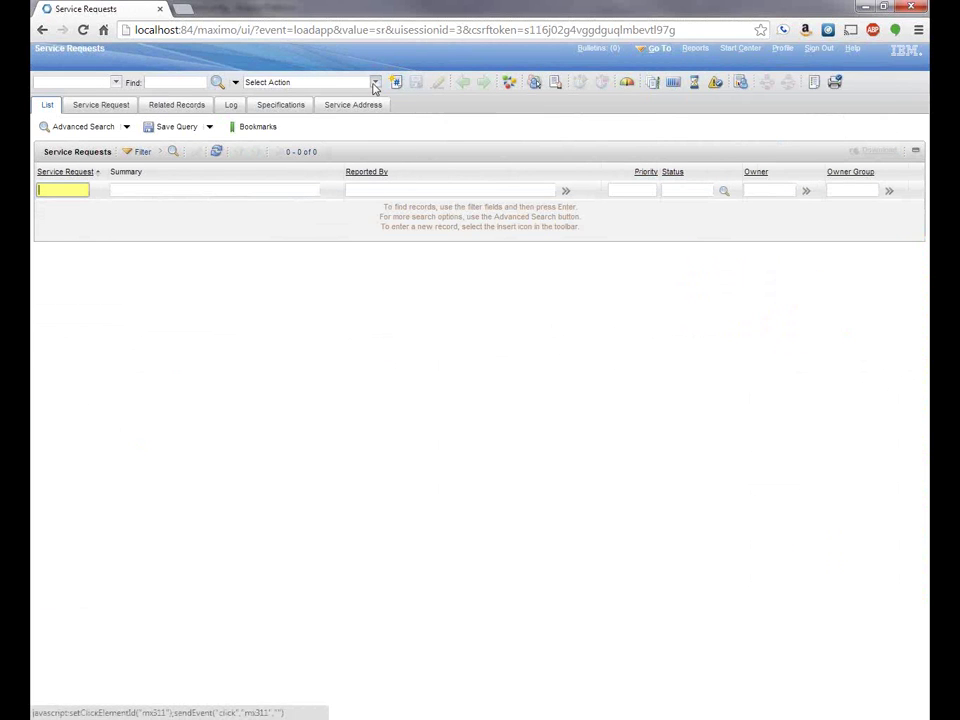
- Launch the SR Create guide from the MaximoAssist actions and insert a new service request through its Press Insert item
click(375, 82)
mouse_move(354, 178)
click(422, 177)
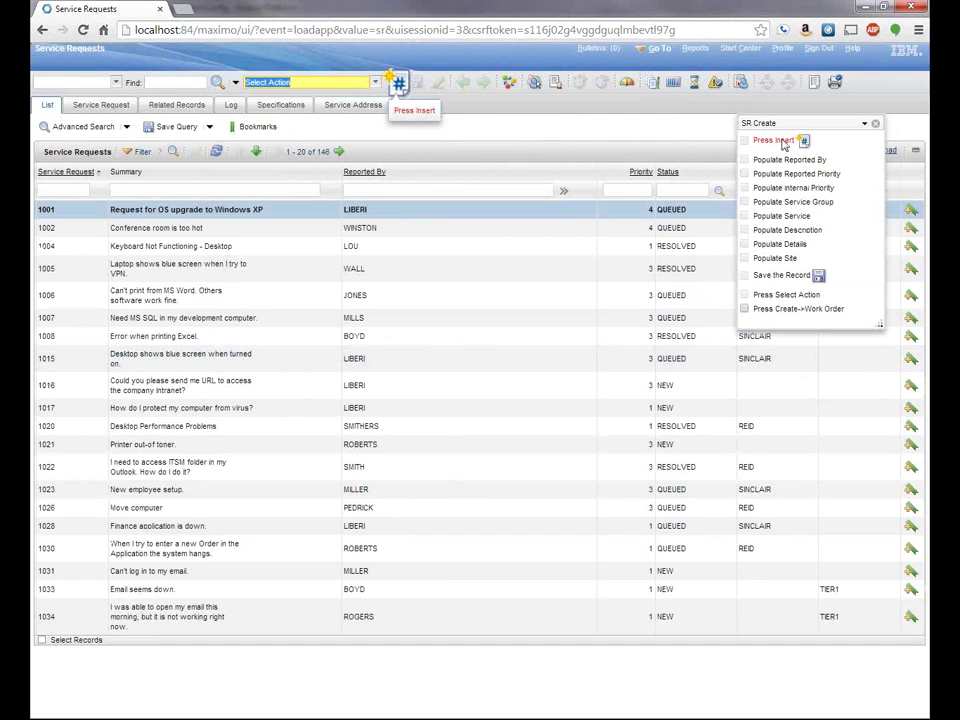
click(783, 145)
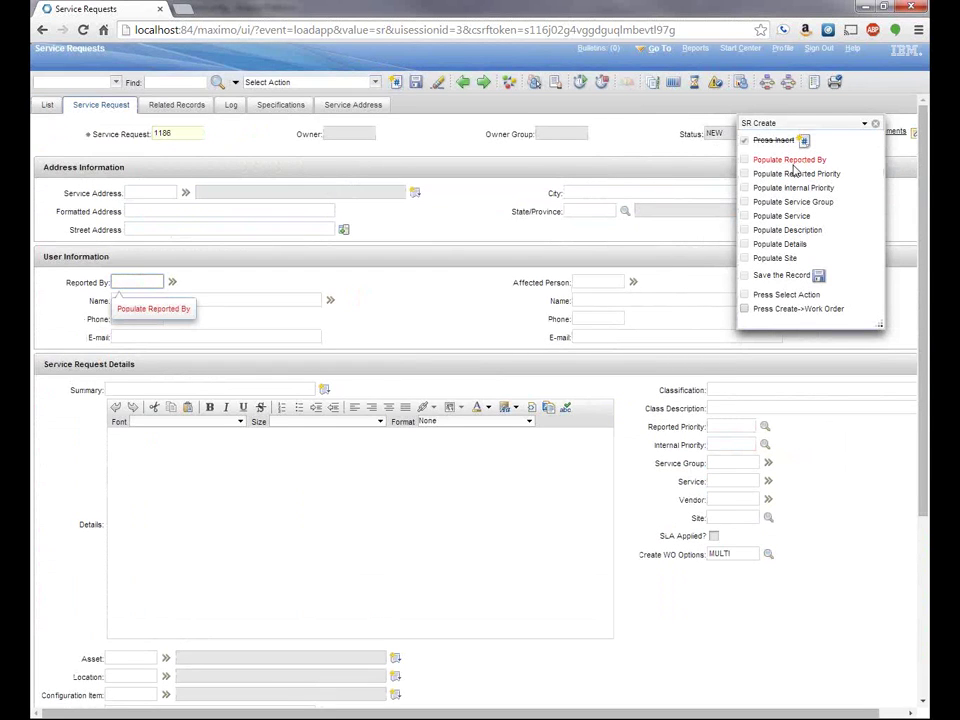
- Enter the reporter's surname in Reported By and pick the matching person to resolve the entry
text(smith)
key(Tab)
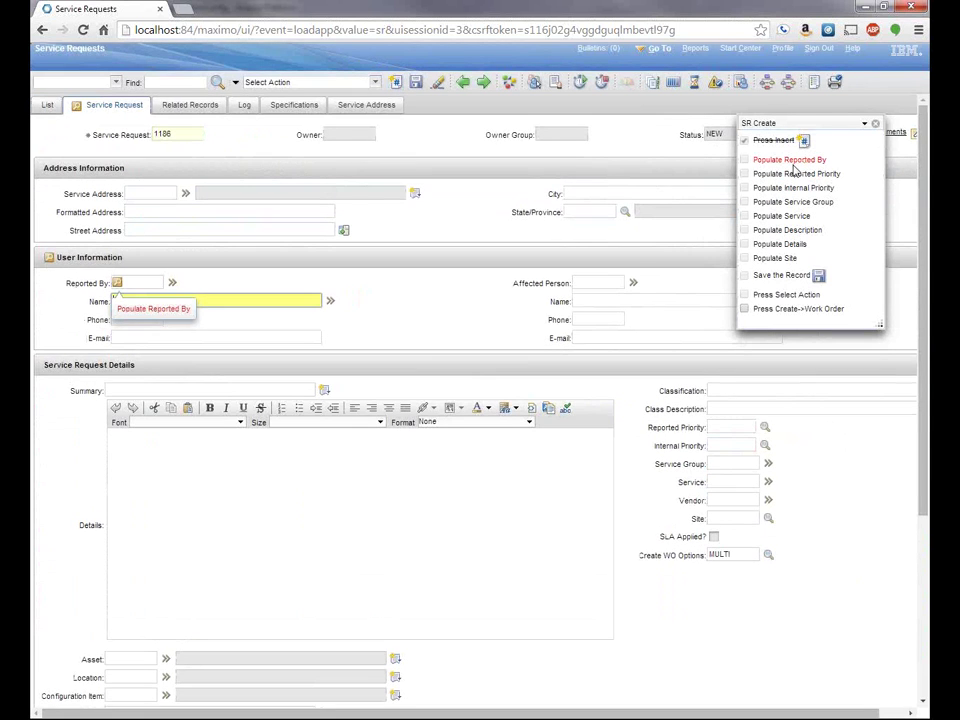
click(118, 283)
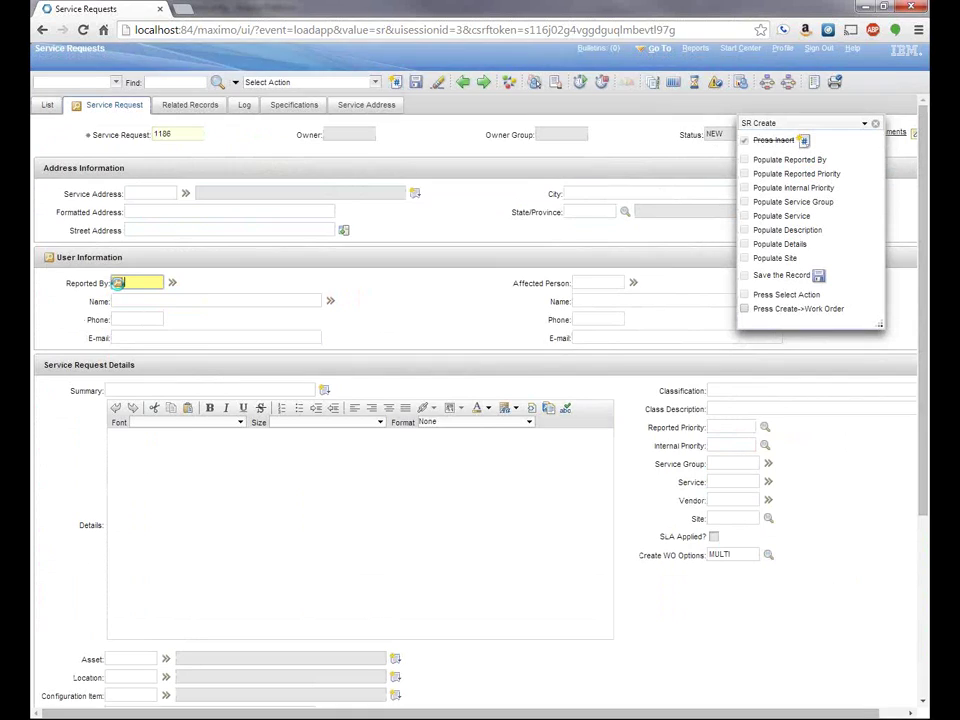
click(222, 409)
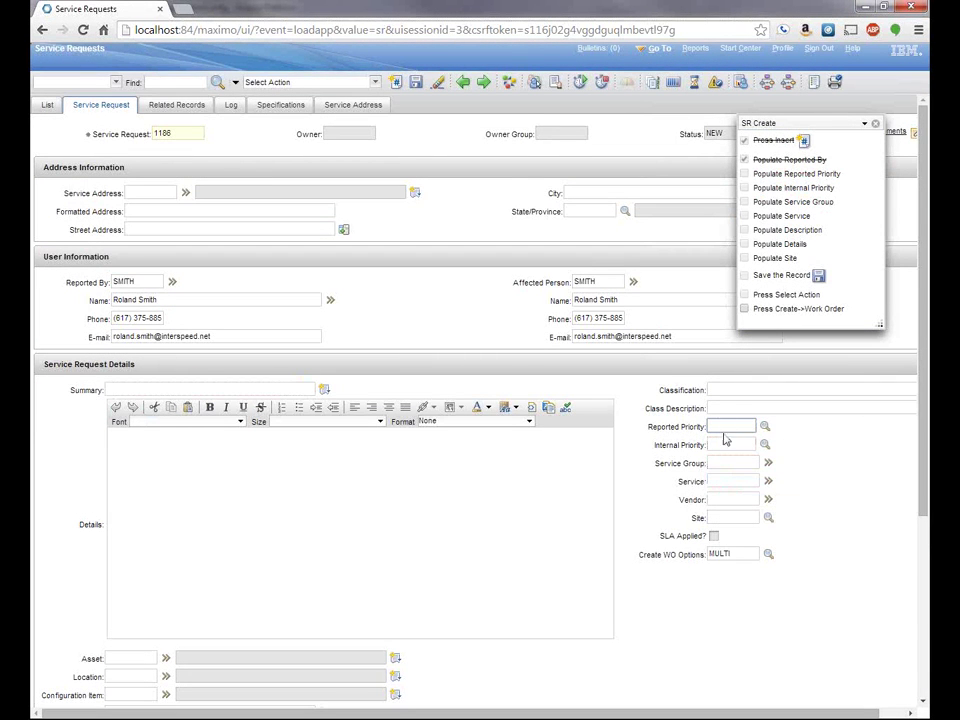
- Set the service request's Reported Priority to 3 and Internal Priority to 4
click(725, 441)
click(725, 427)
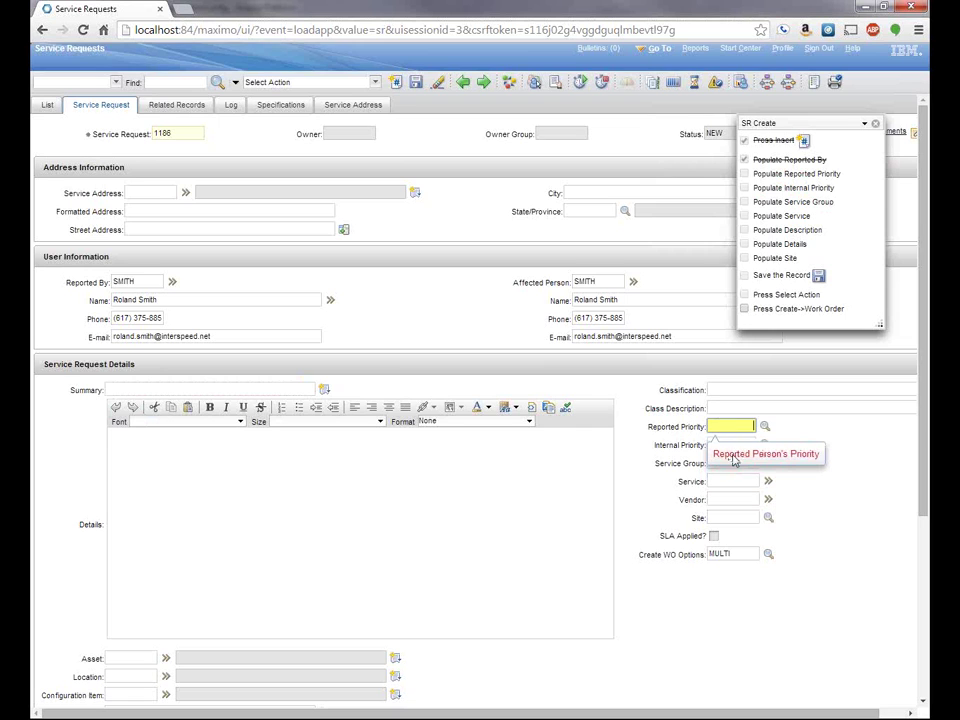
text(1)
key(Tab)
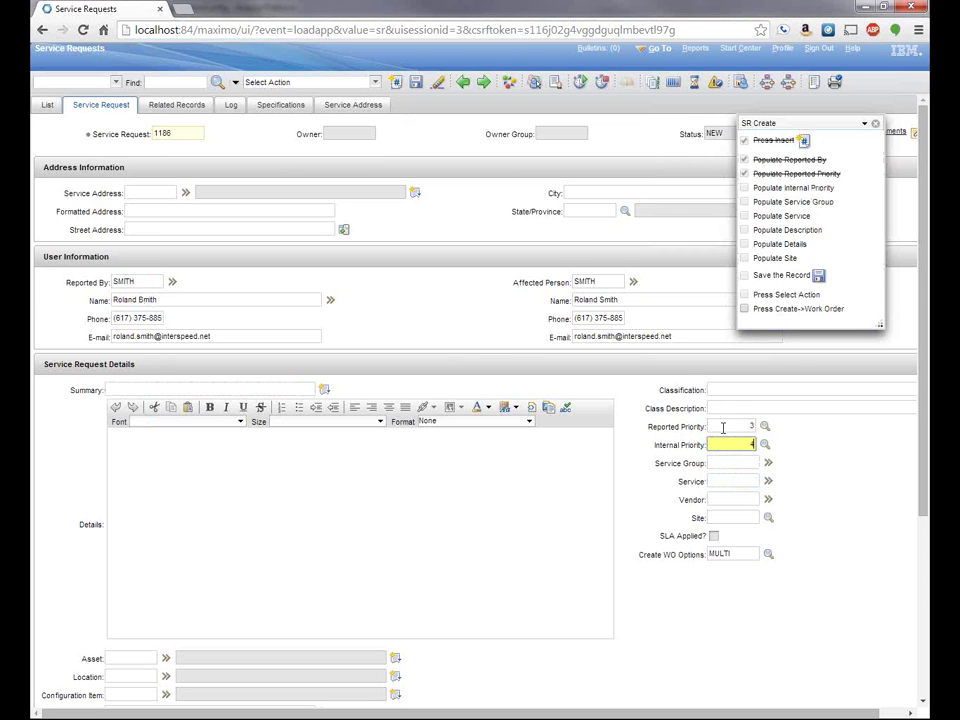
text(4)
key(Tab)
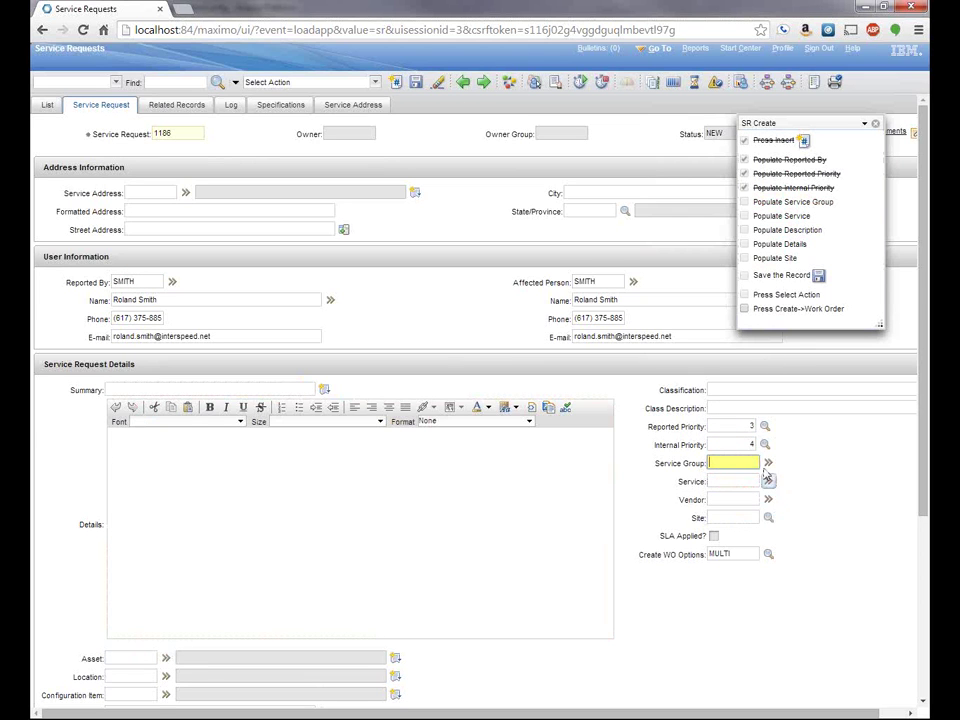
- Look up and assign Service Group IT and Service APPS to the service request
click(768, 463)
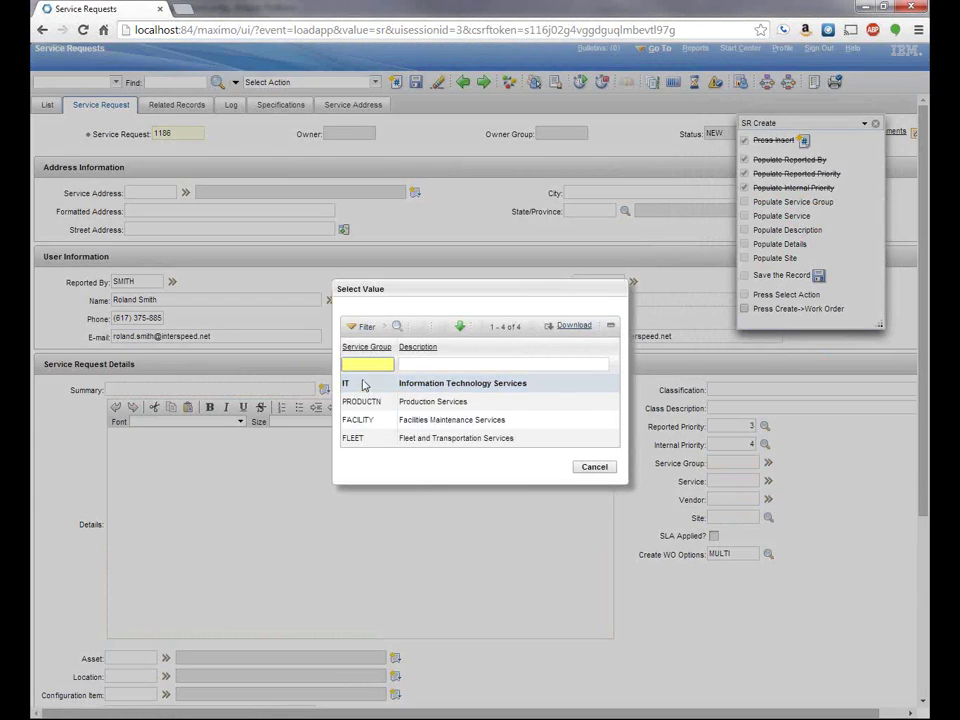
click(350, 385)
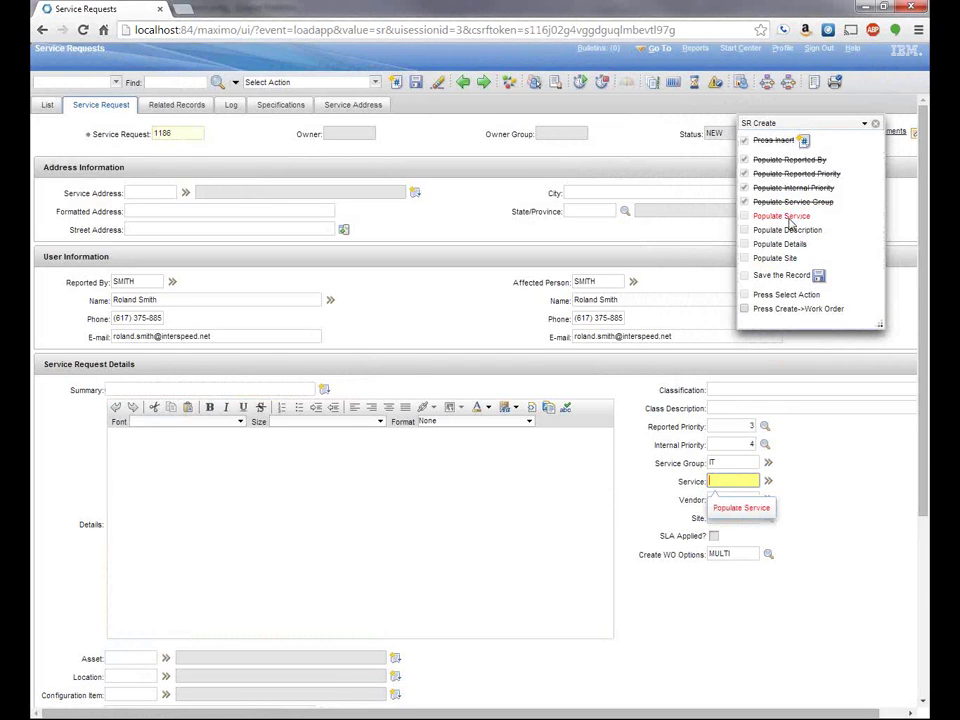
click(768, 483)
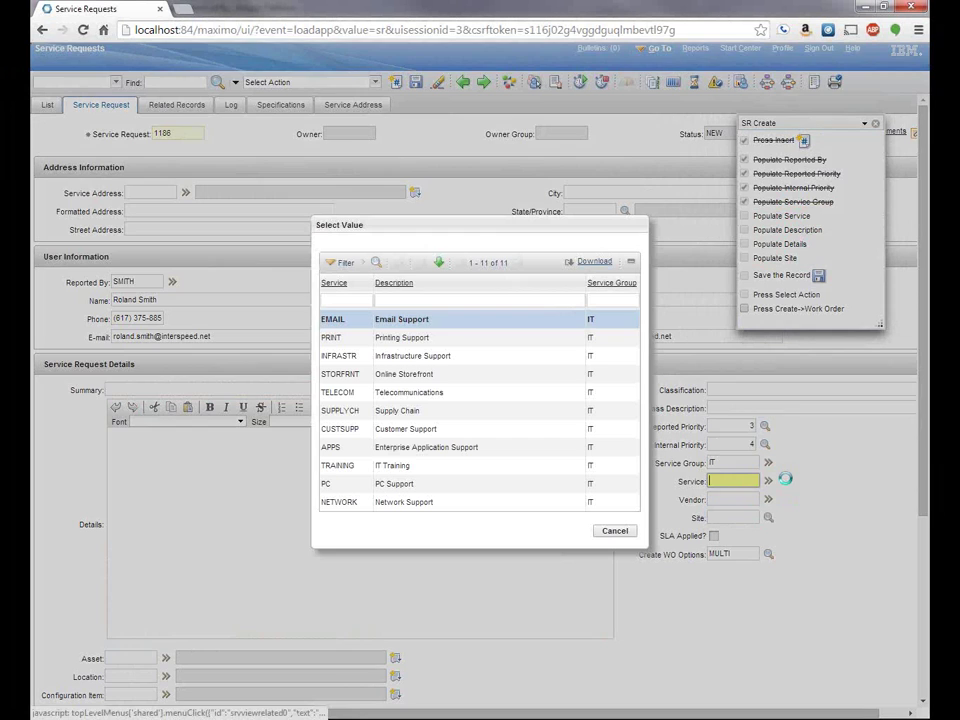
click(333, 449)
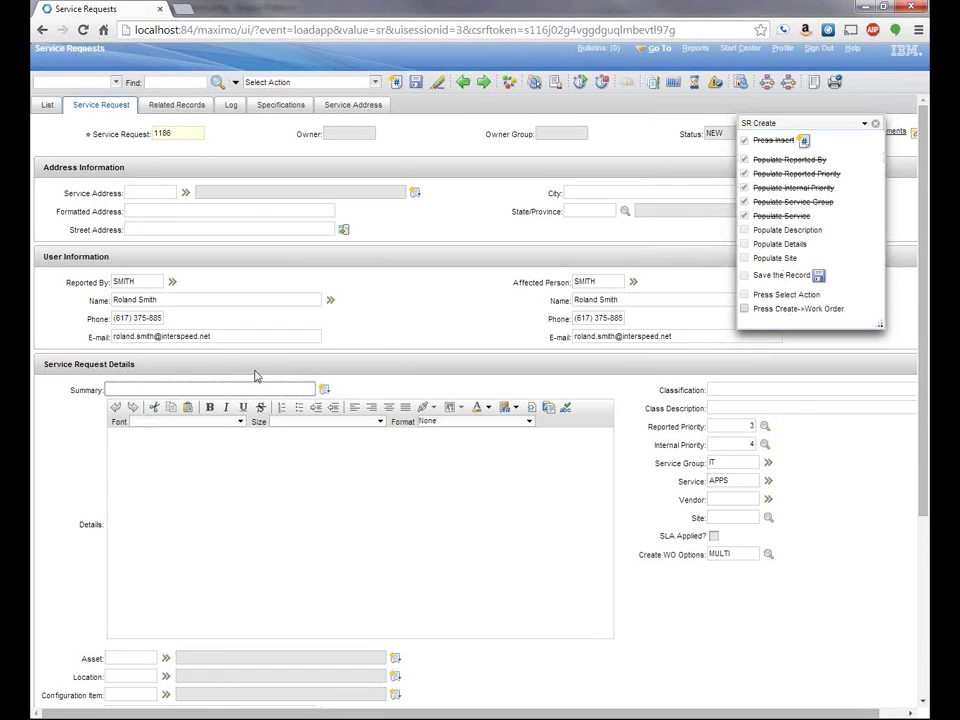
- Fill in the Summary with "desc" and the Details with "details"
text(desc)
key(Tab)
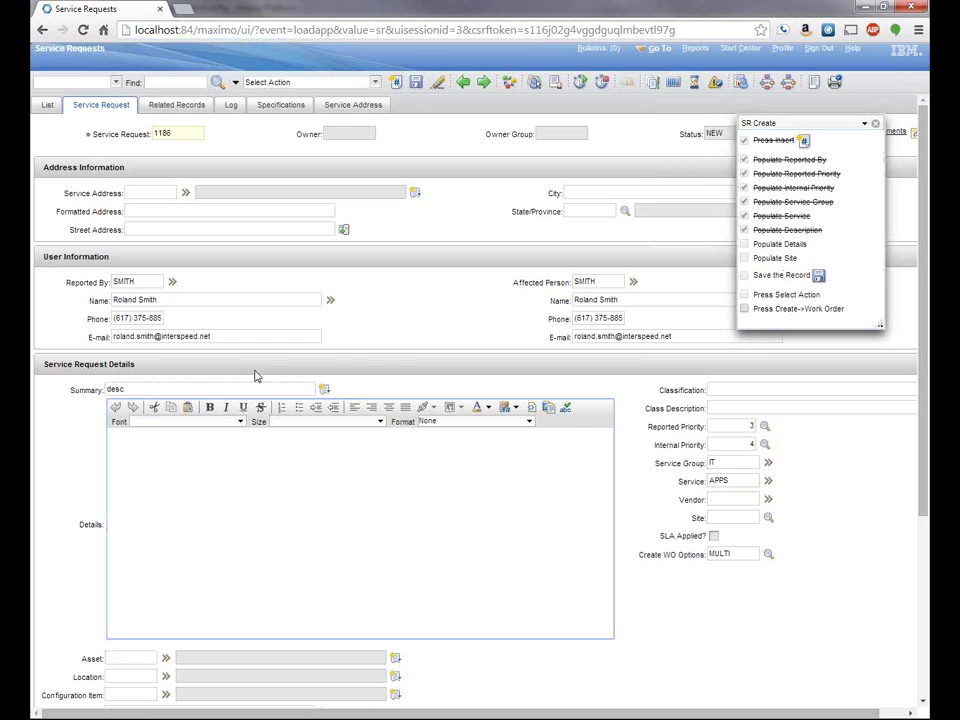
click(264, 519)
text(de)
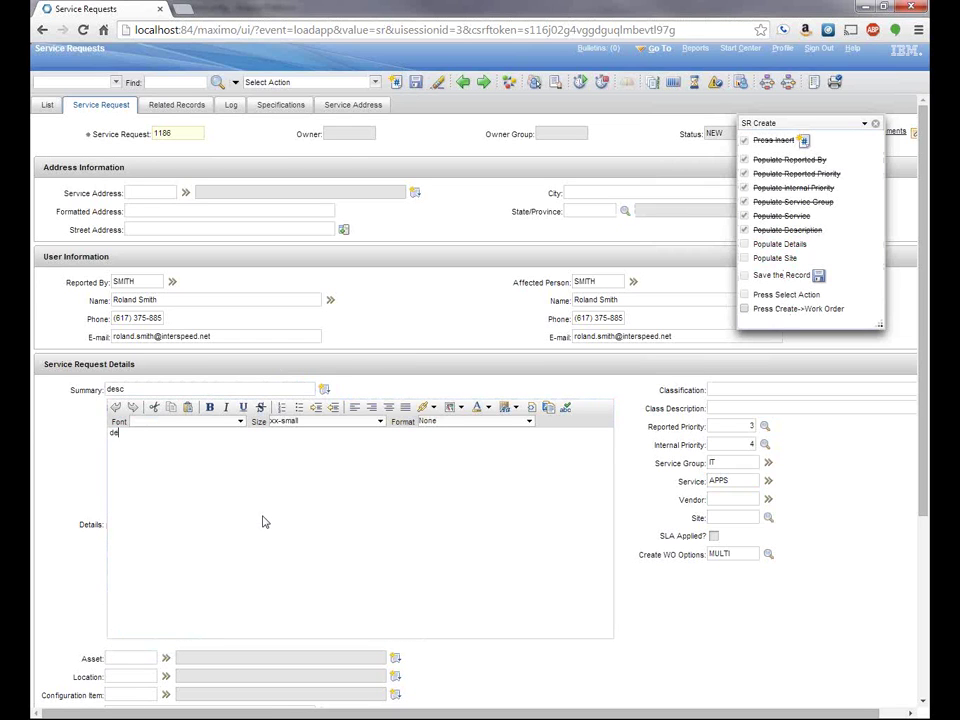
text(tails)
key(Tab)
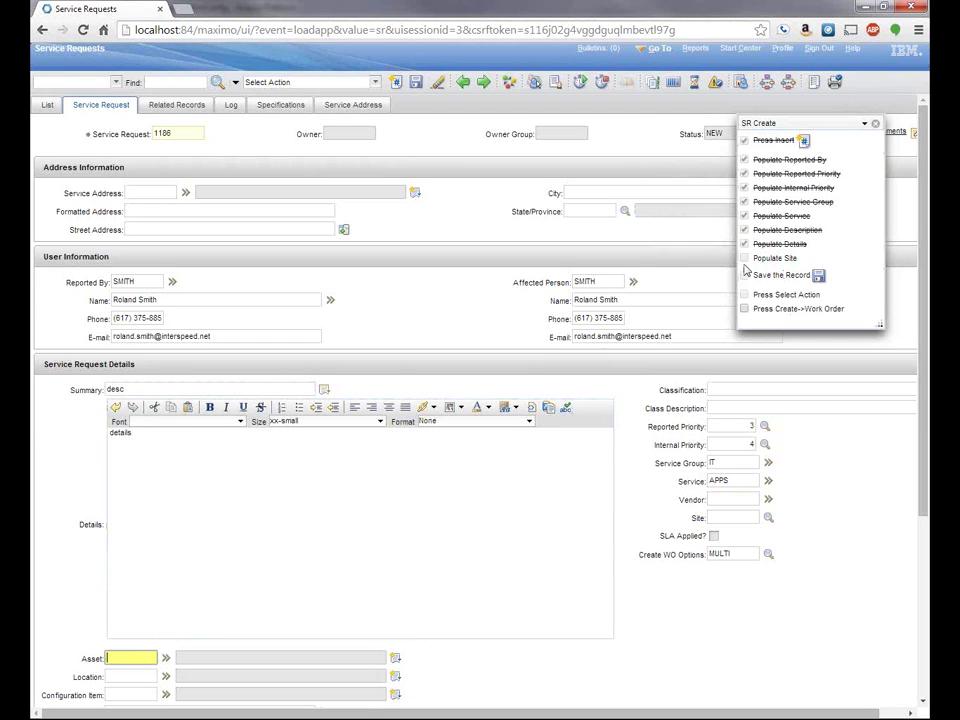
- Set the Asset Site to BEDFORD through the Populate Site item and save the record from the guide
click(775, 258)
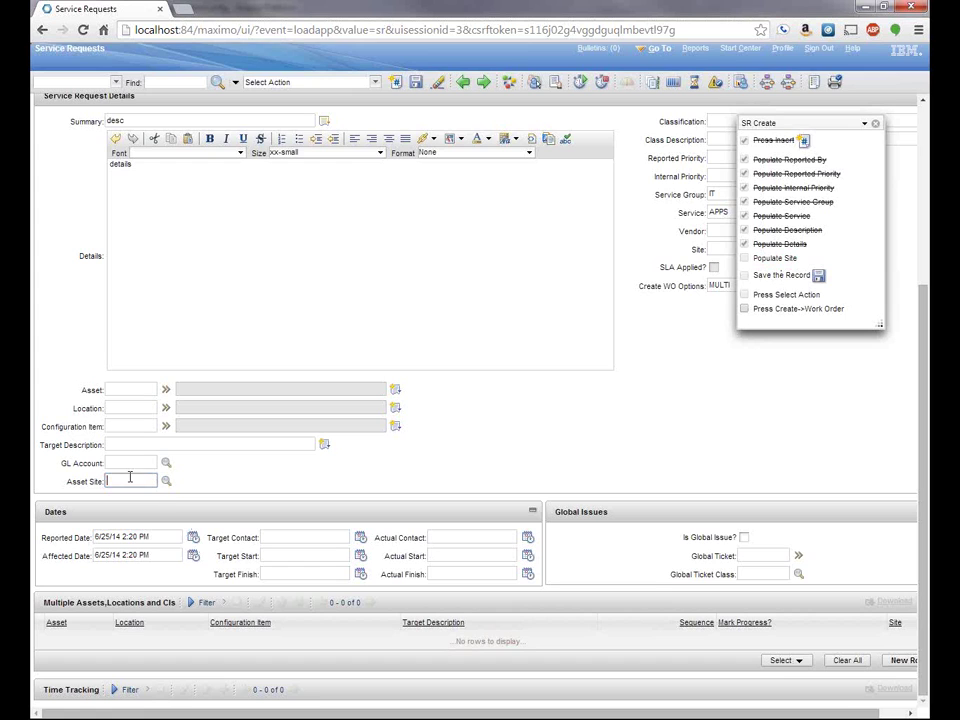
text(BEDFORD)
key(Tab)
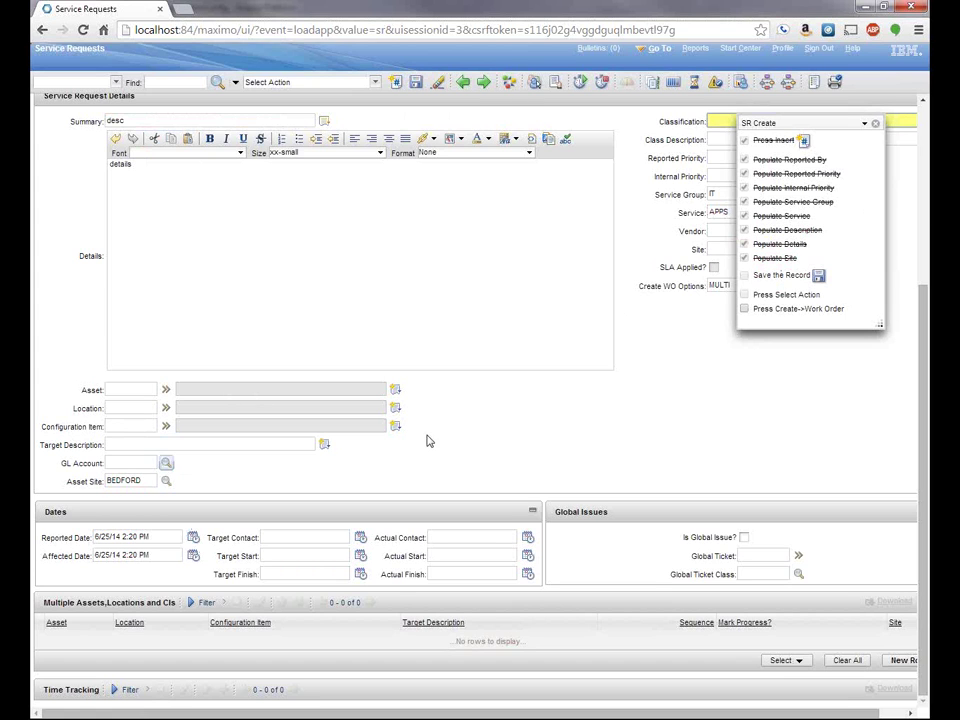
click(790, 282)
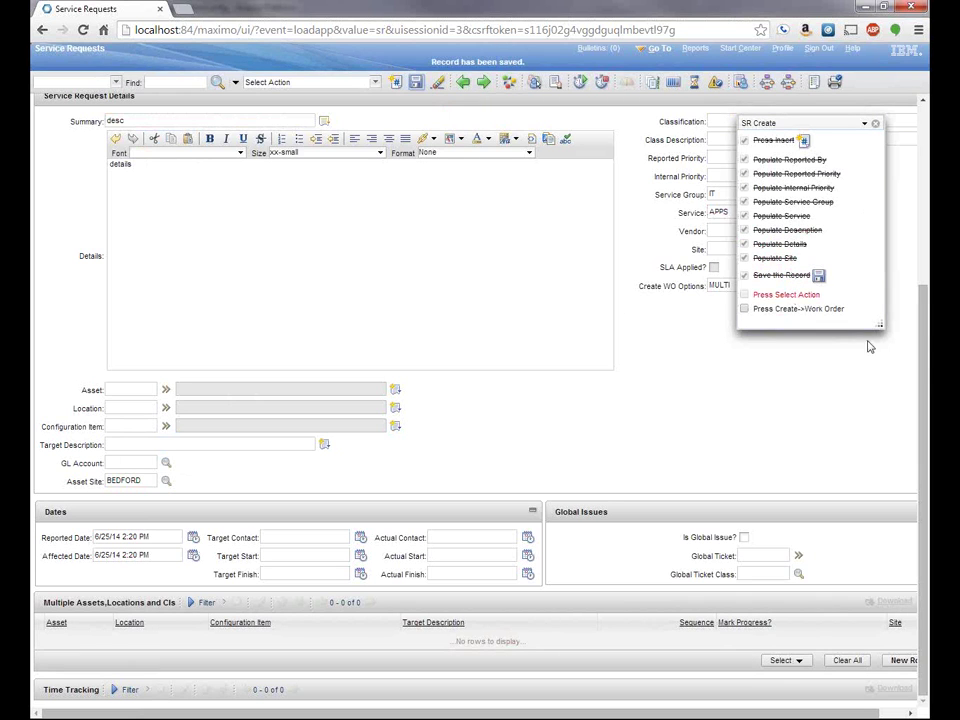
- Complete the guide's Press Select Action item, check off Press Create->Work Order, and move the guide window clear of the Attachments link
click(789, 295)
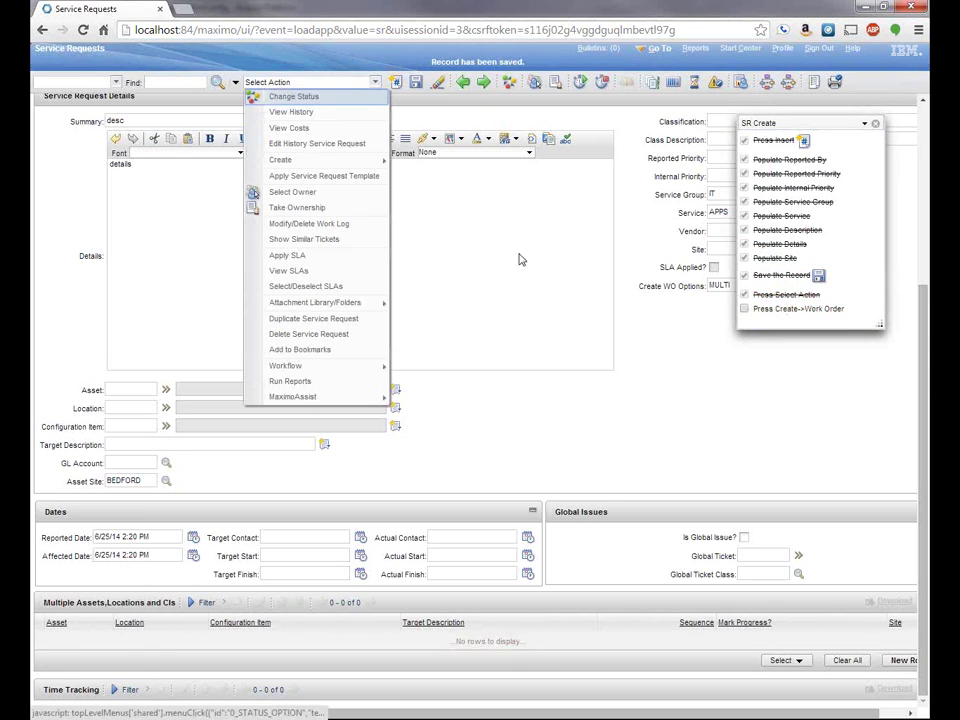
mouse_move(328, 167)
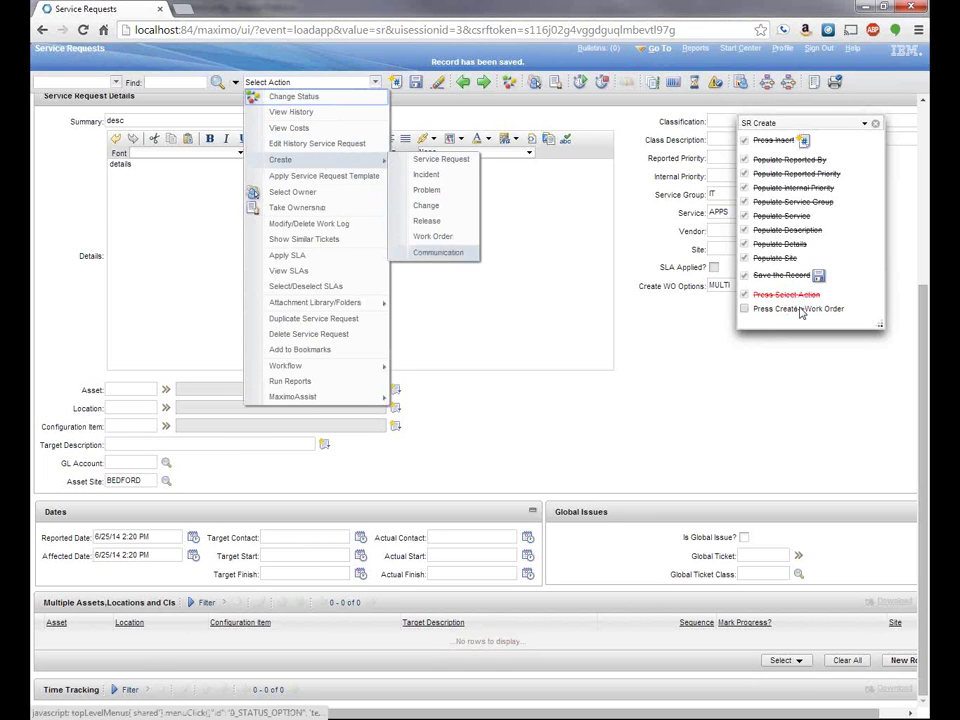
click(745, 310)
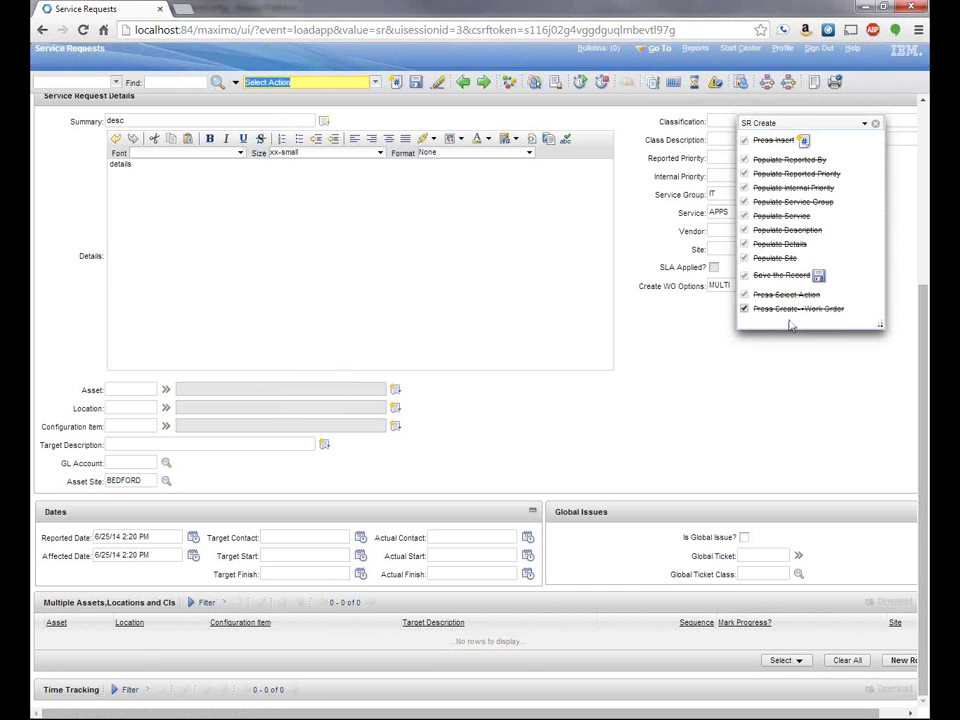
scroll(651, 390, up, 3)
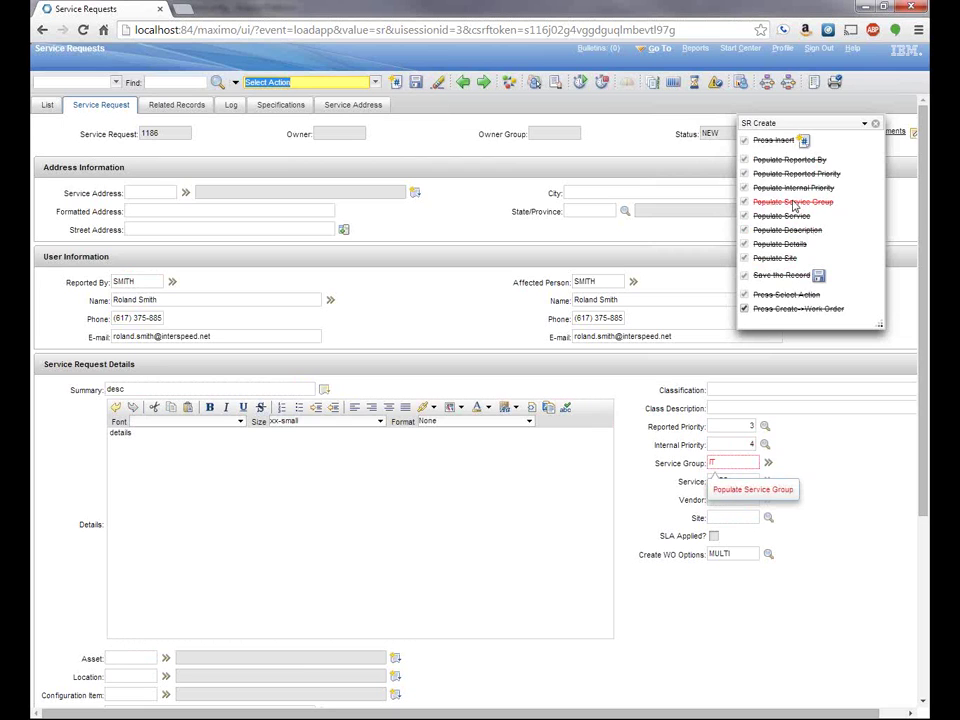
drag(838, 123, 800, 158)
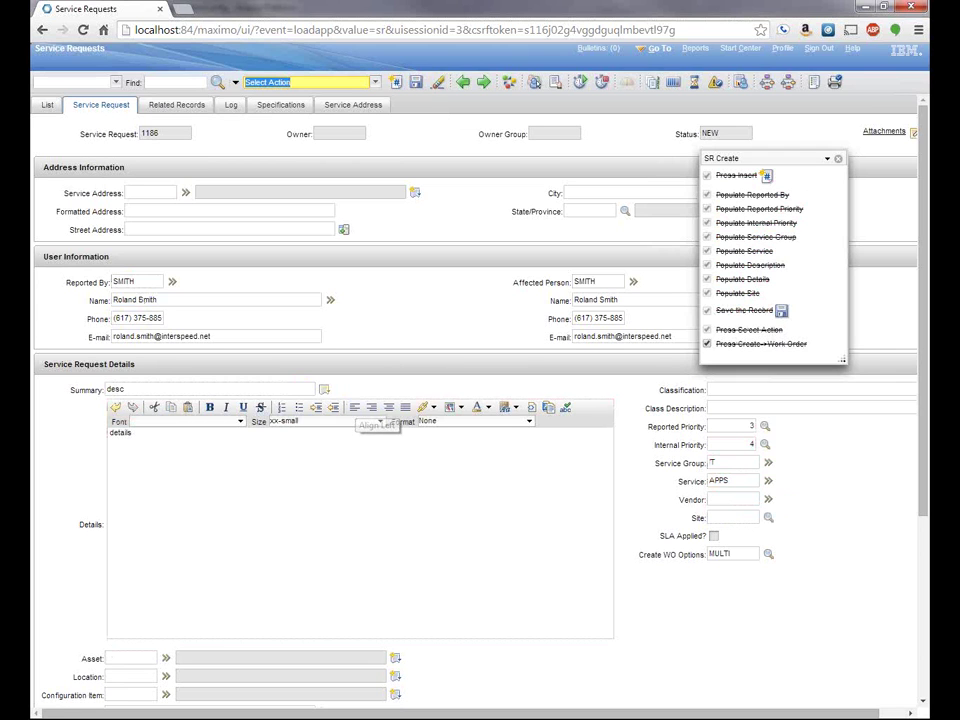
- Switch to Eclipse and examine the SR Create guide's Tooltips, ToDo List and Defaults, and the Select Action list in its page editor
key(alt+Tab)
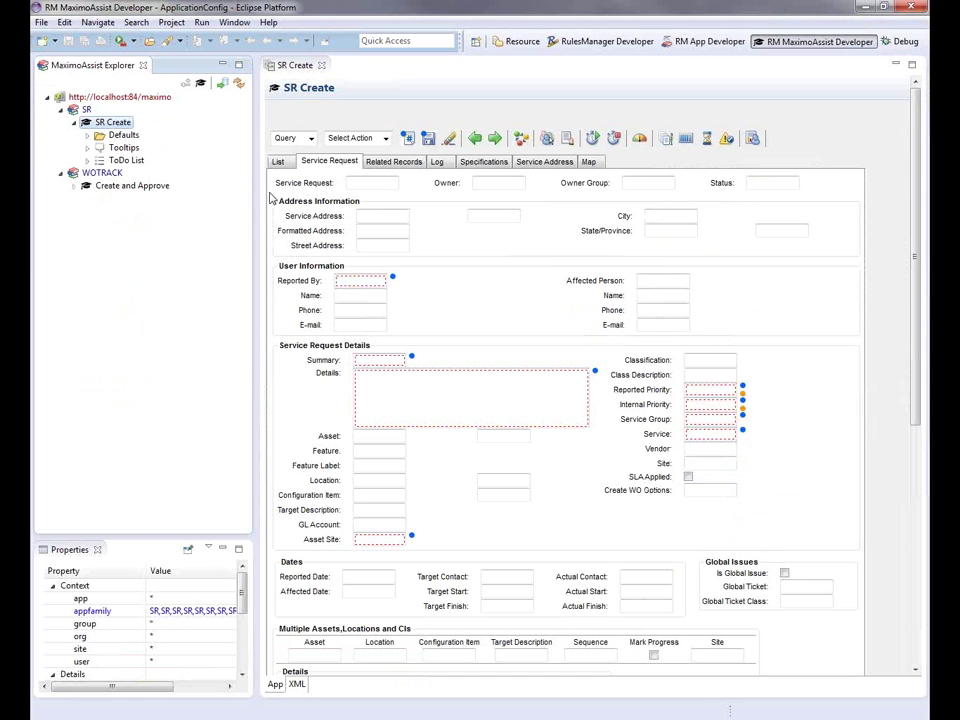
click(87, 147)
click(88, 185)
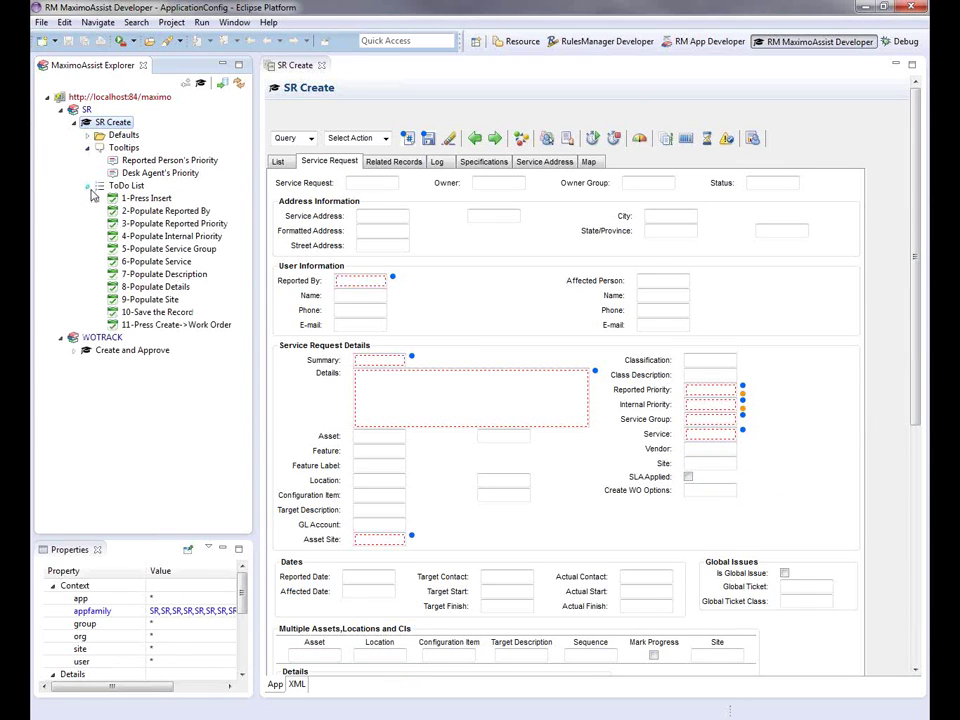
click(87, 136)
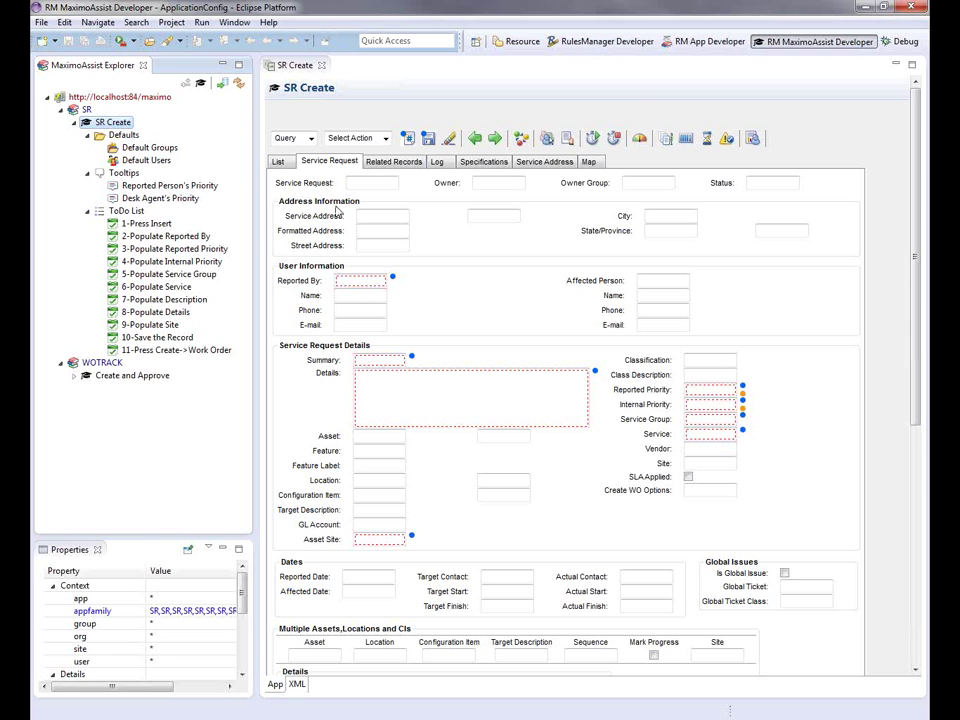
click(388, 141)
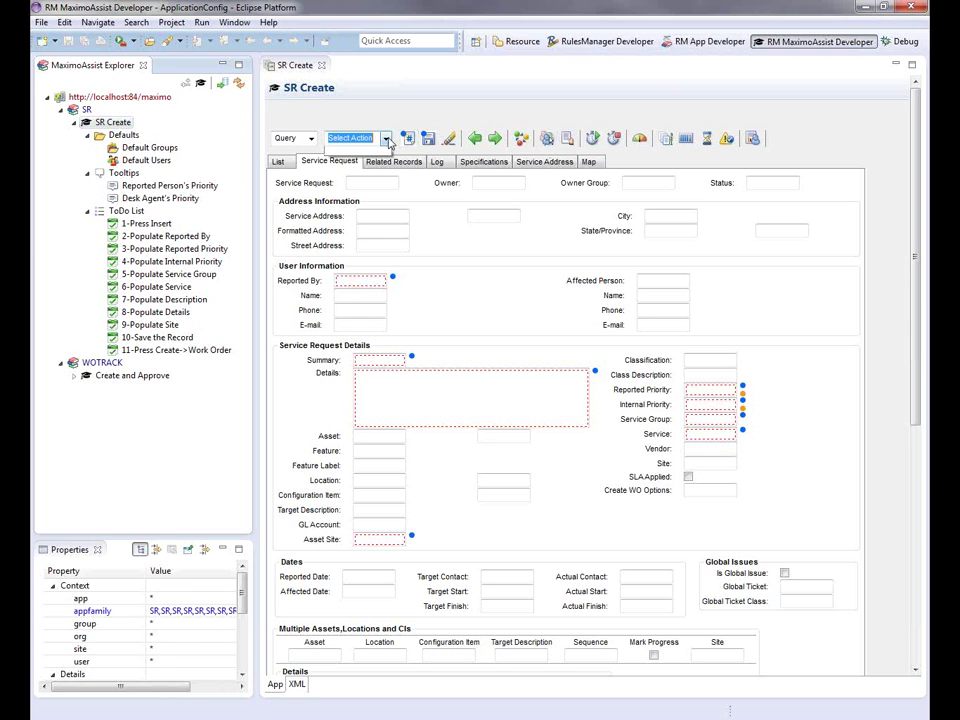
click(458, 264)
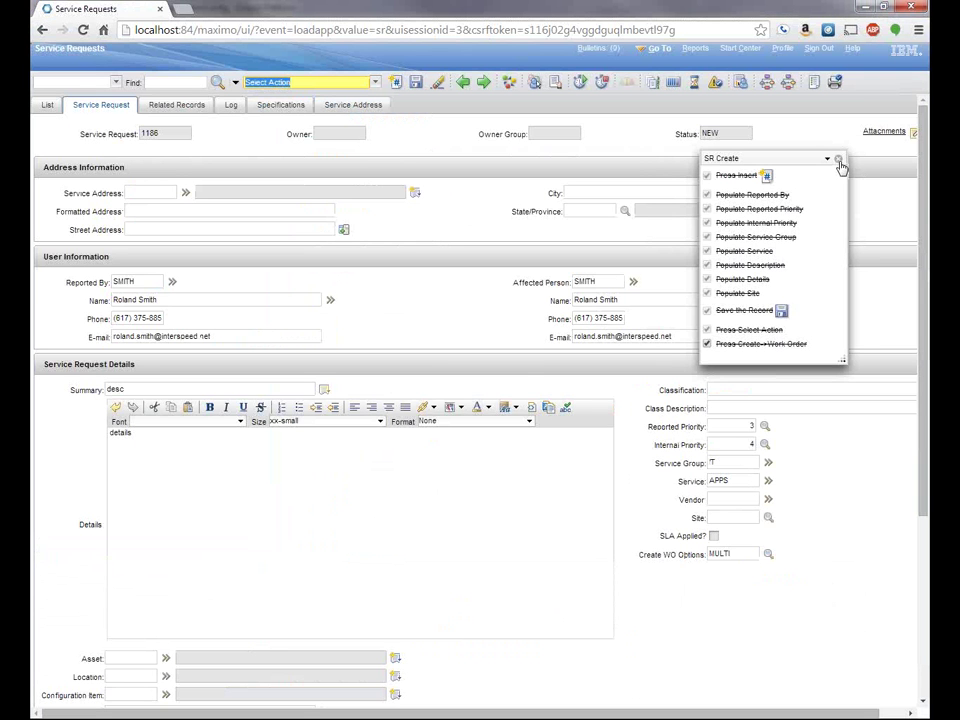
- Switch back to Maximo, close the completed SR Create guide and relaunch it from the MaximoAssist actions
click(840, 161)
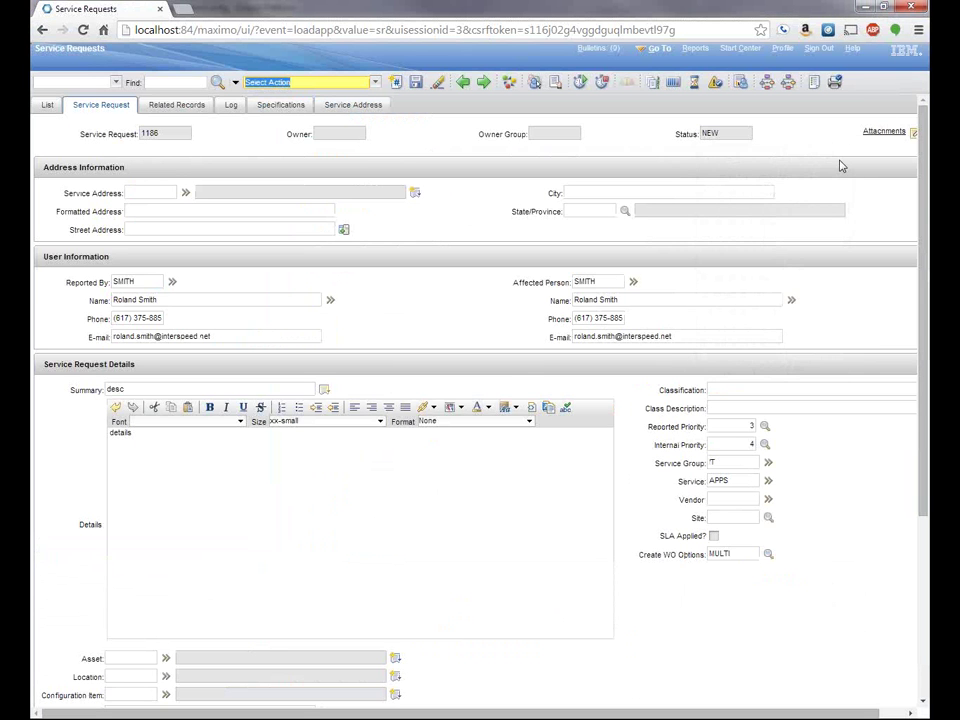
click(375, 82)
click(428, 514)
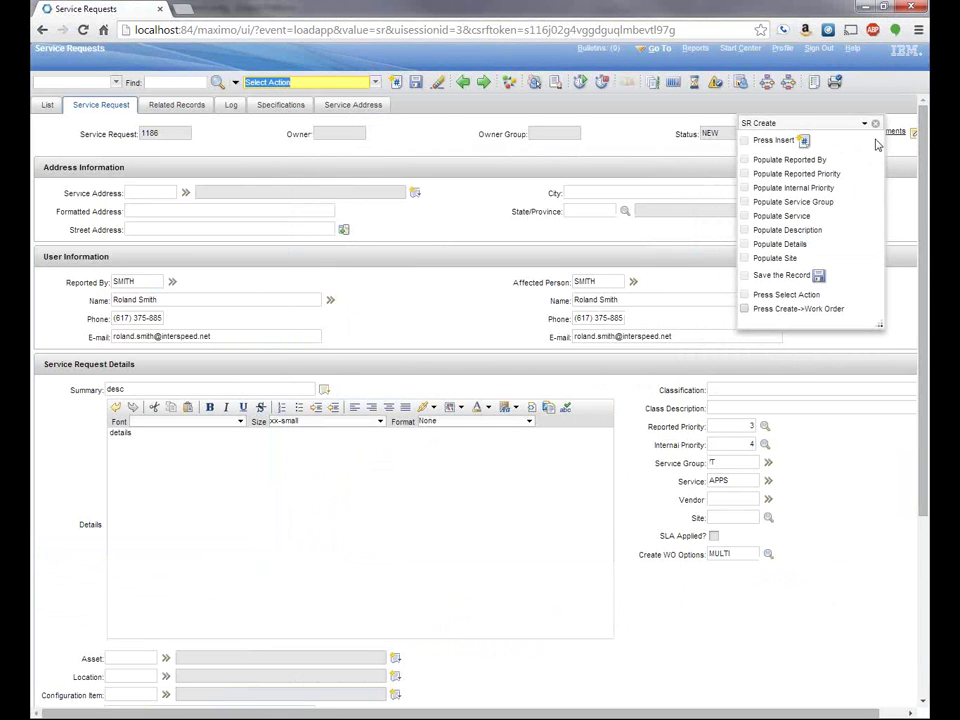
- Minimize the SR Create guide window, restore it, and close it
click(866, 127)
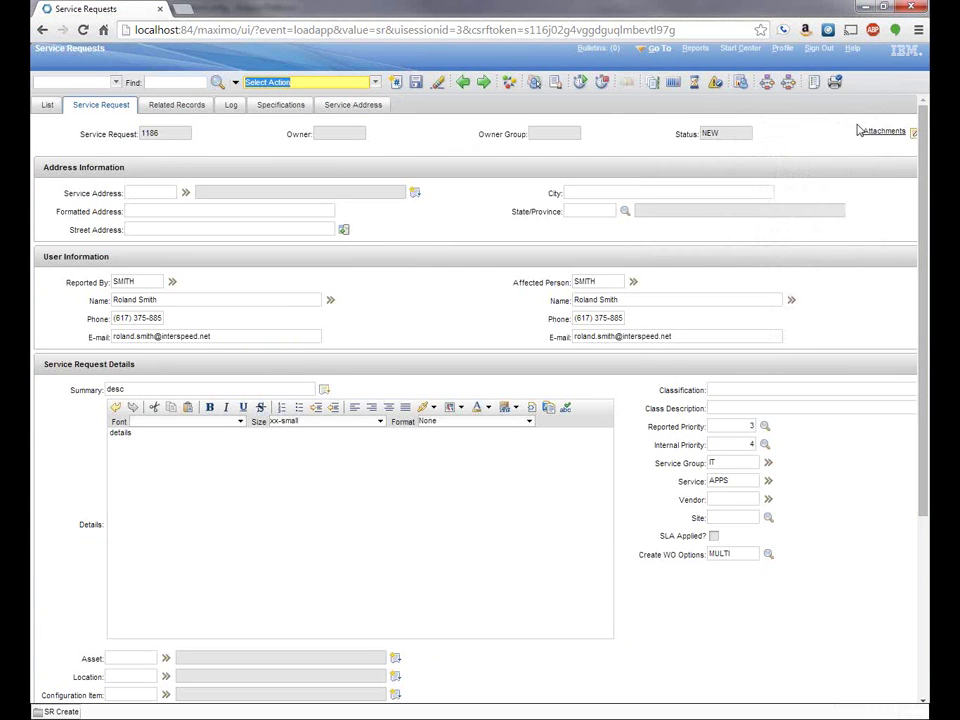
click(60, 711)
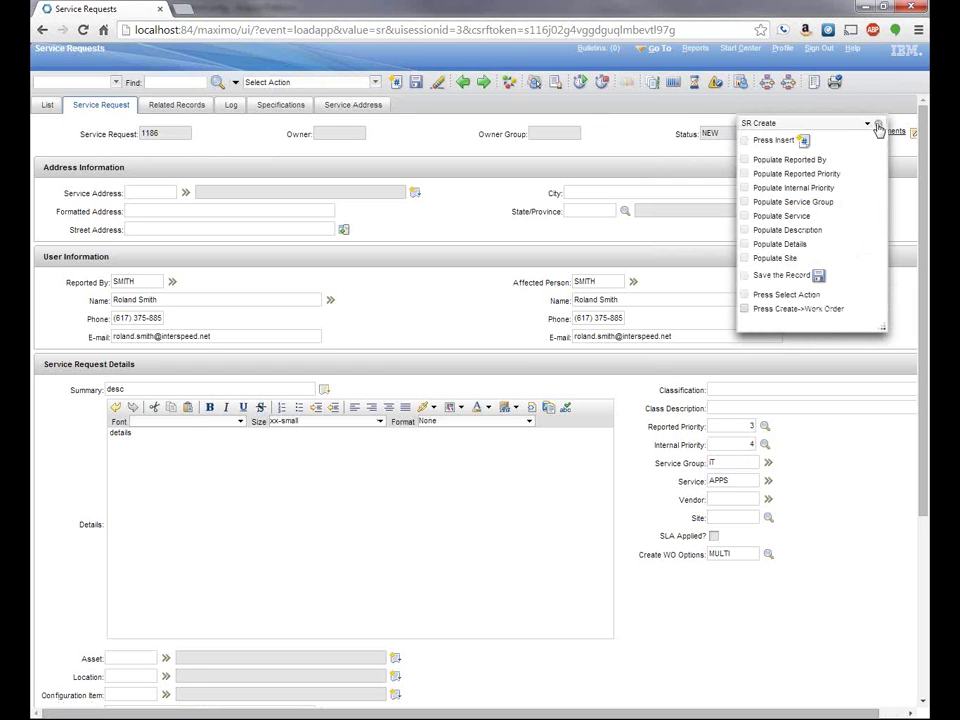
click(877, 125)
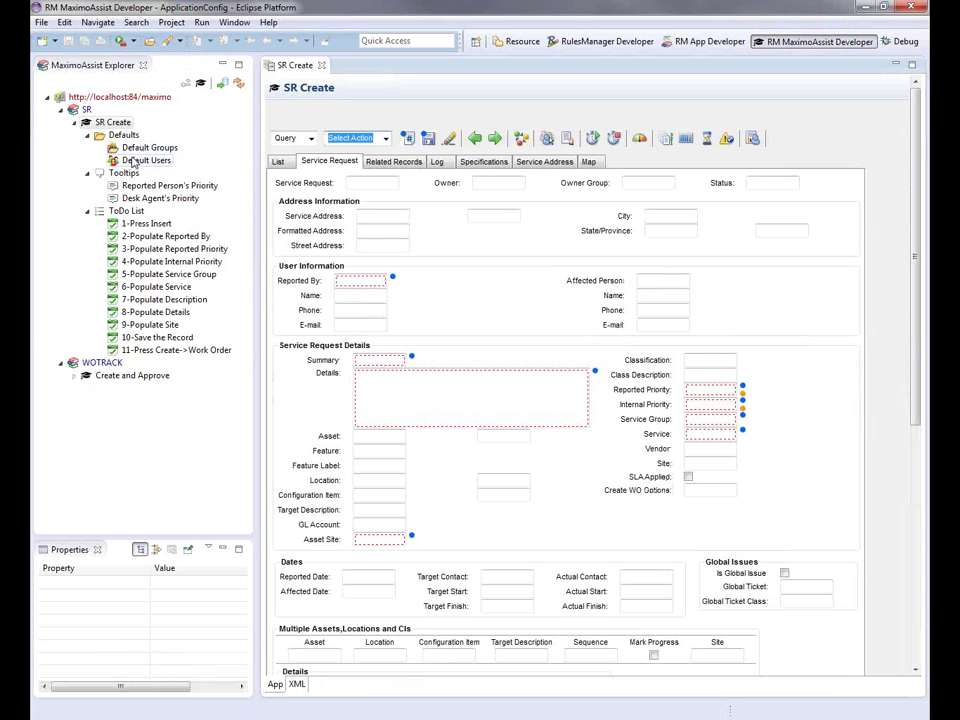
- Switch to Eclipse and review the Default Groups options and the Default Users entry under the SR Create guide's Defaults
click(129, 148)
right_click(129, 148)
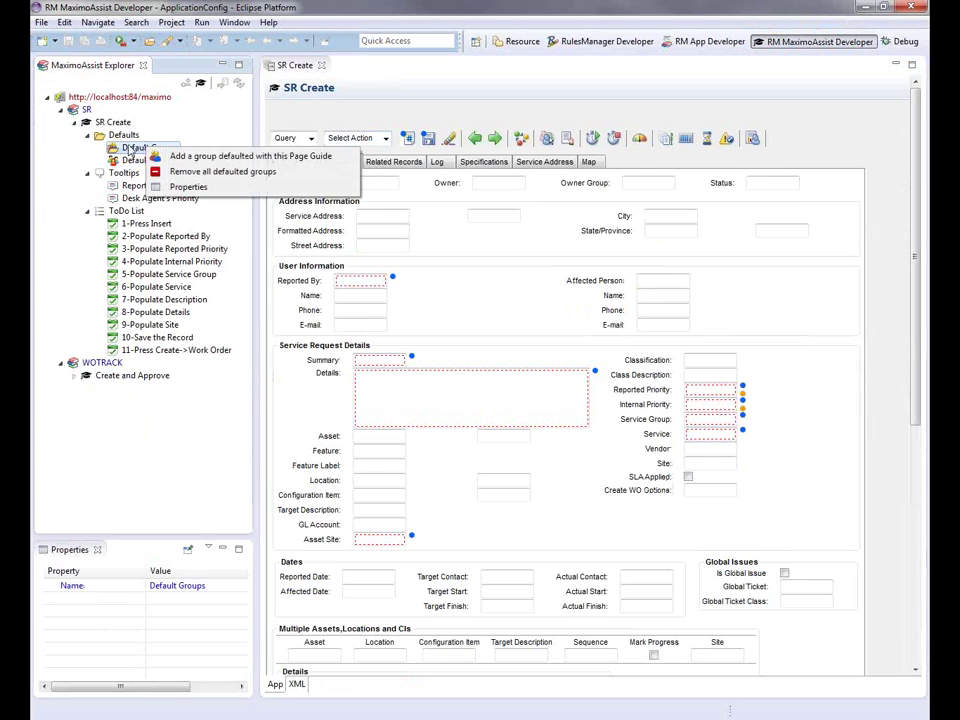
click(131, 161)
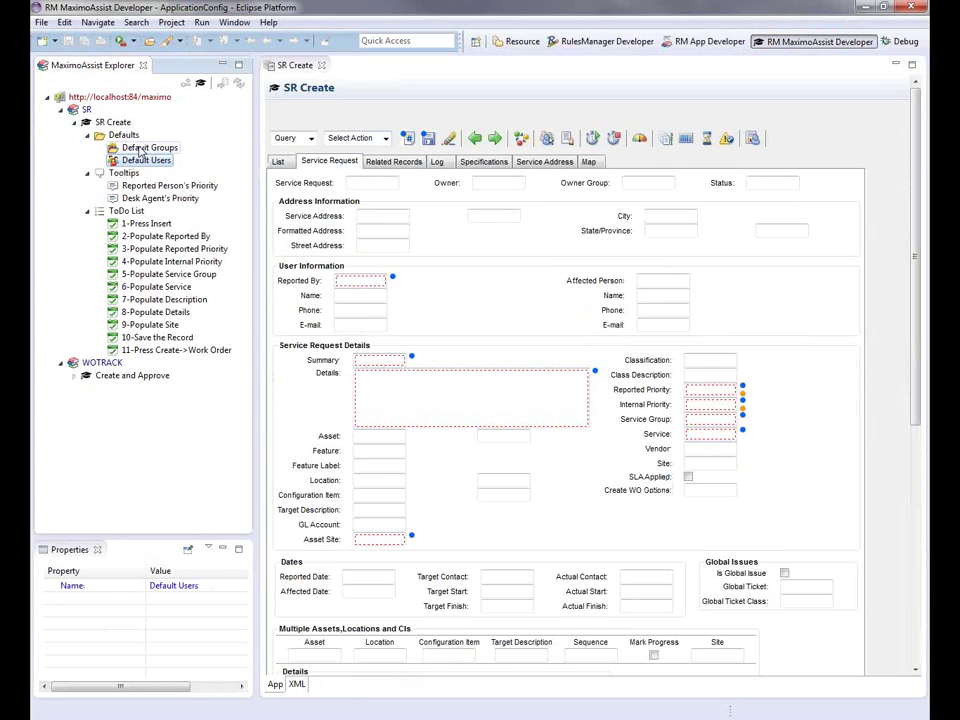
click(146, 149)
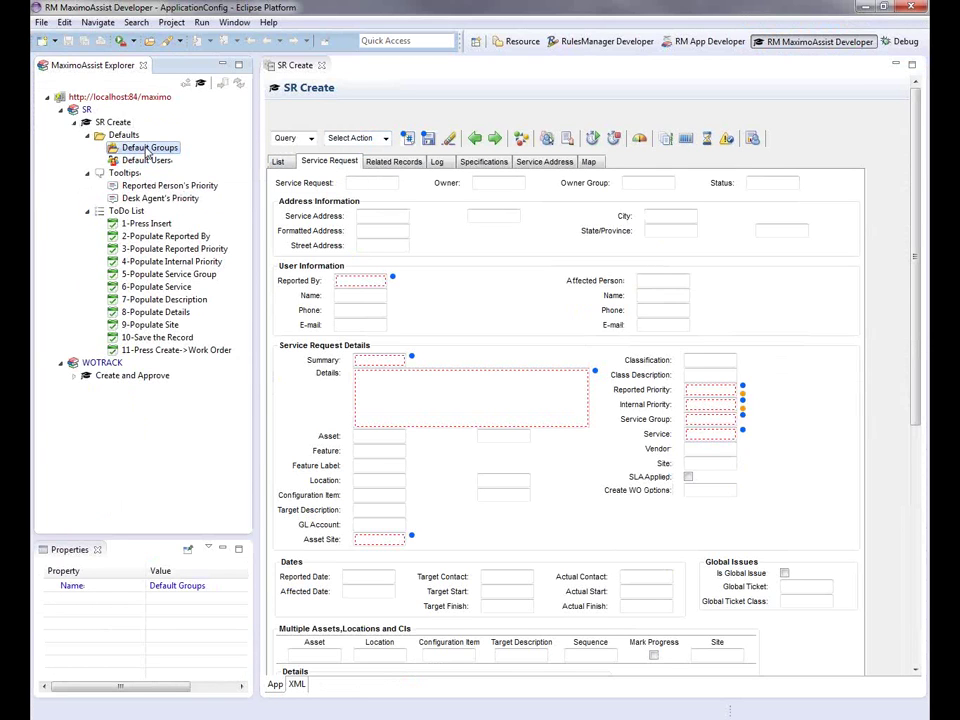